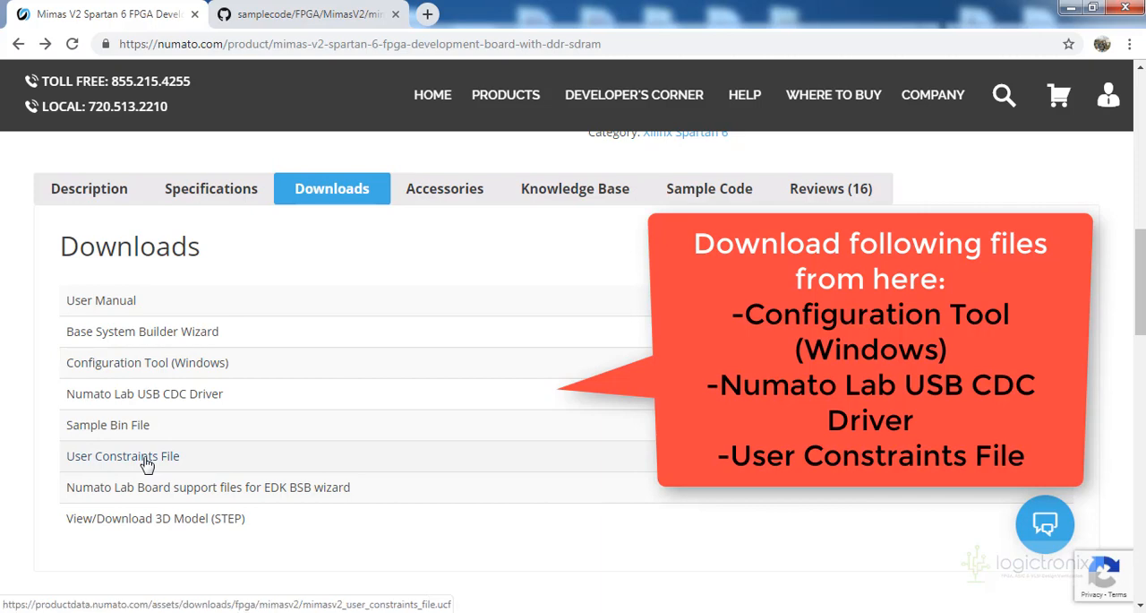
Open the Mimas V2 User Constraints File and save it to the Desktop as mimasv2_user_constraints_file.ucf
click(148, 464)
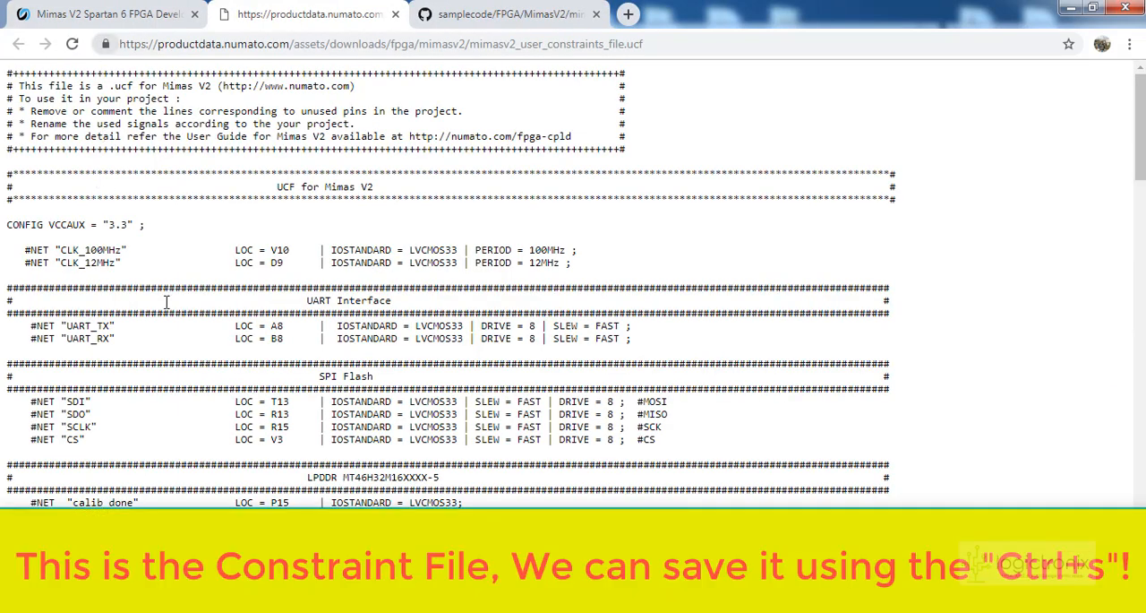
right_click(265, 215)
click(204, 235)
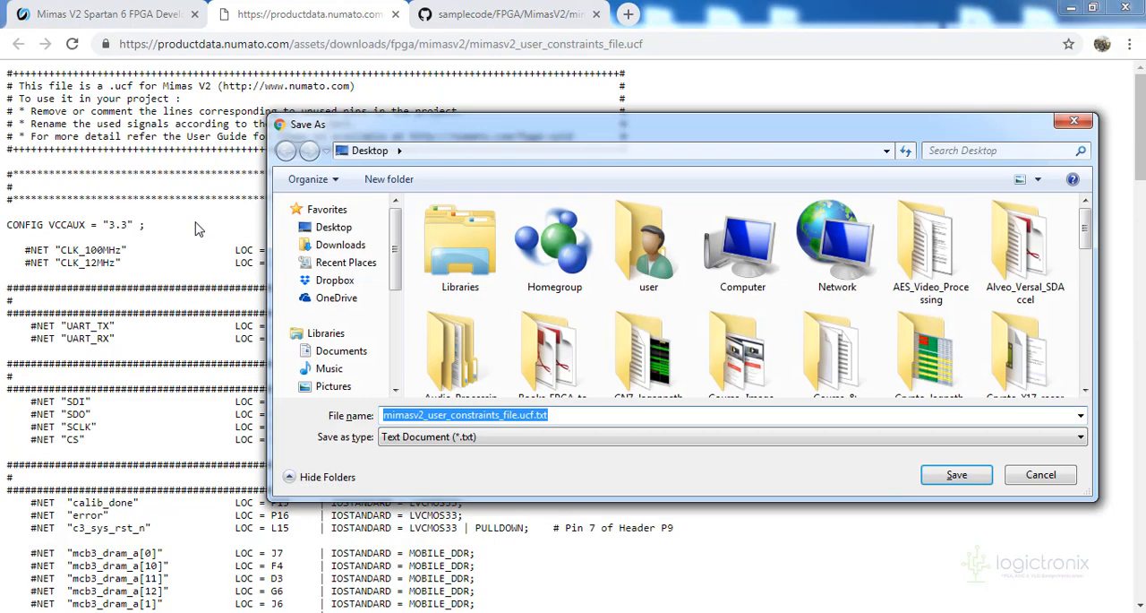
click(595, 417)
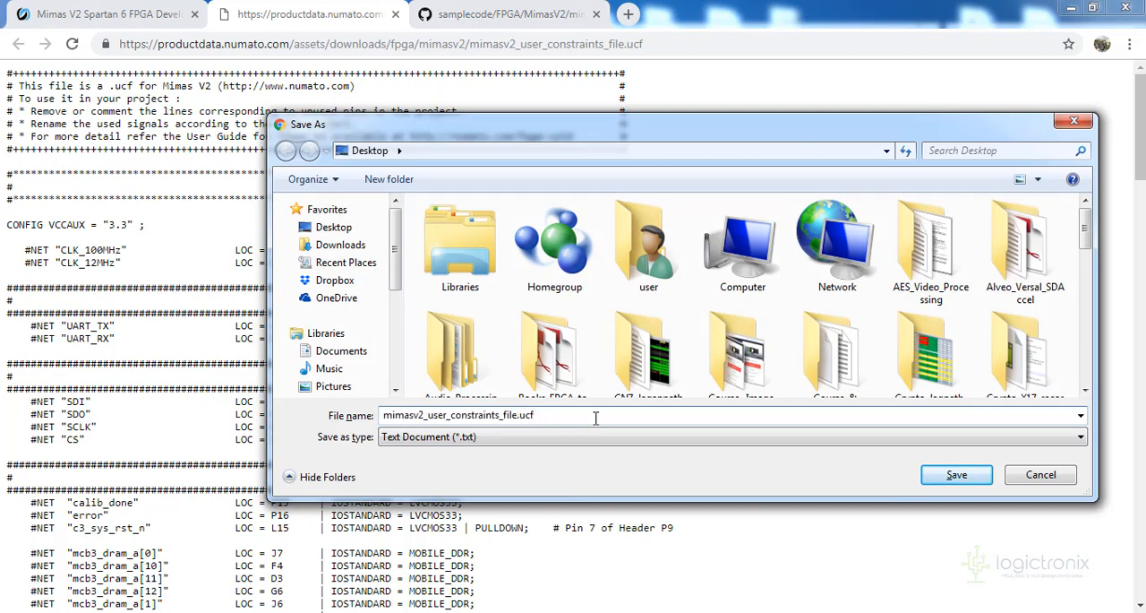
key(Return)
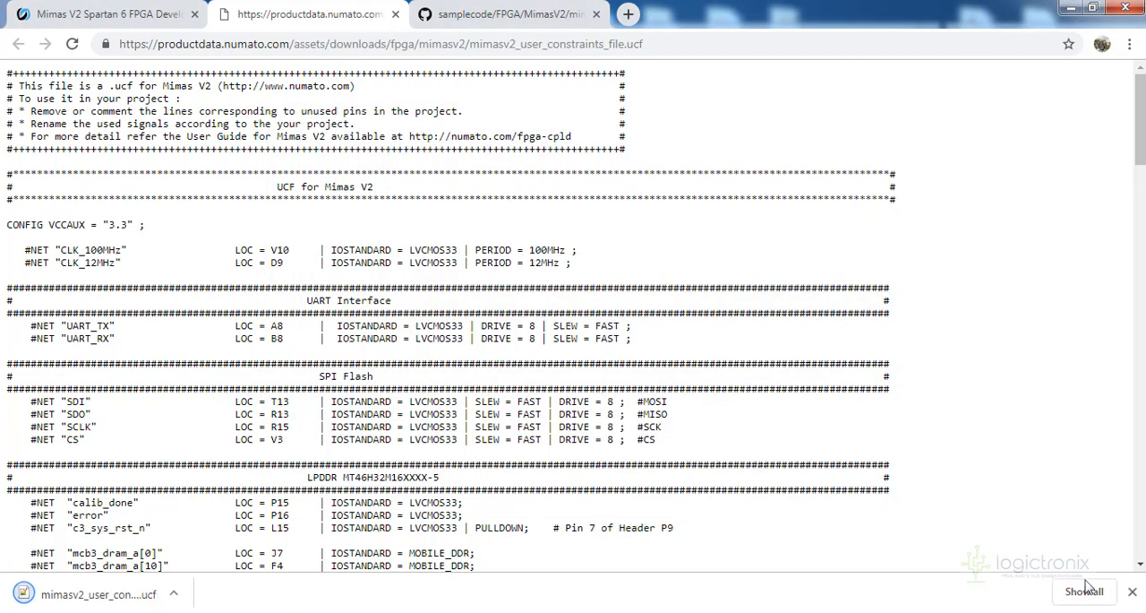
click(1132, 591)
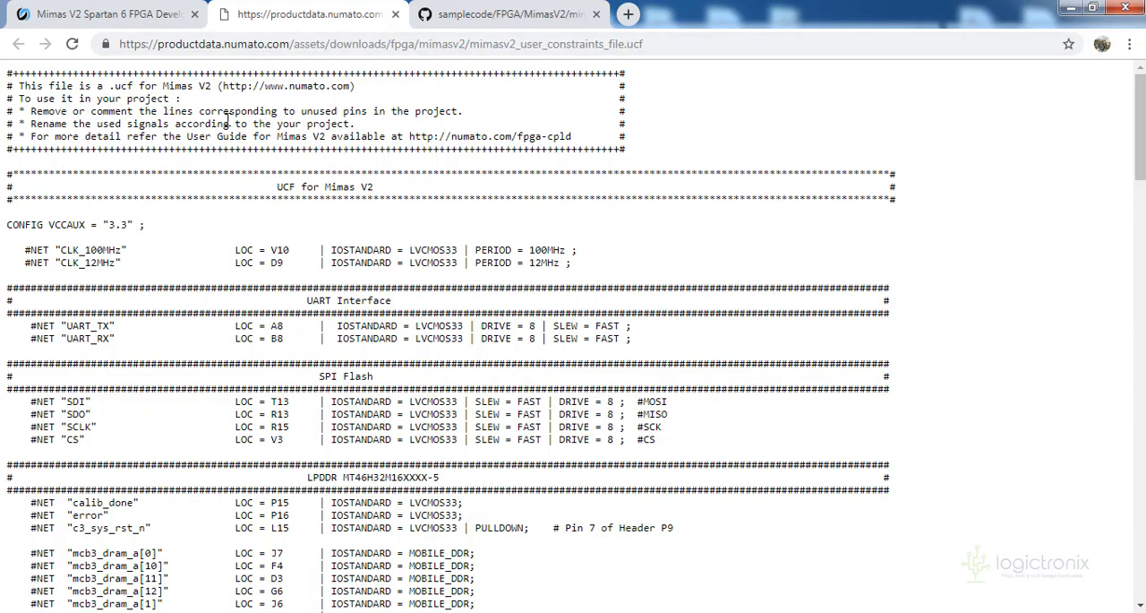
Download the Base System Builder Wizard, Configuration Tool (Windows) and Numato Lab USB CDC Driver from the Mimas V2 product page
click(87, 24)
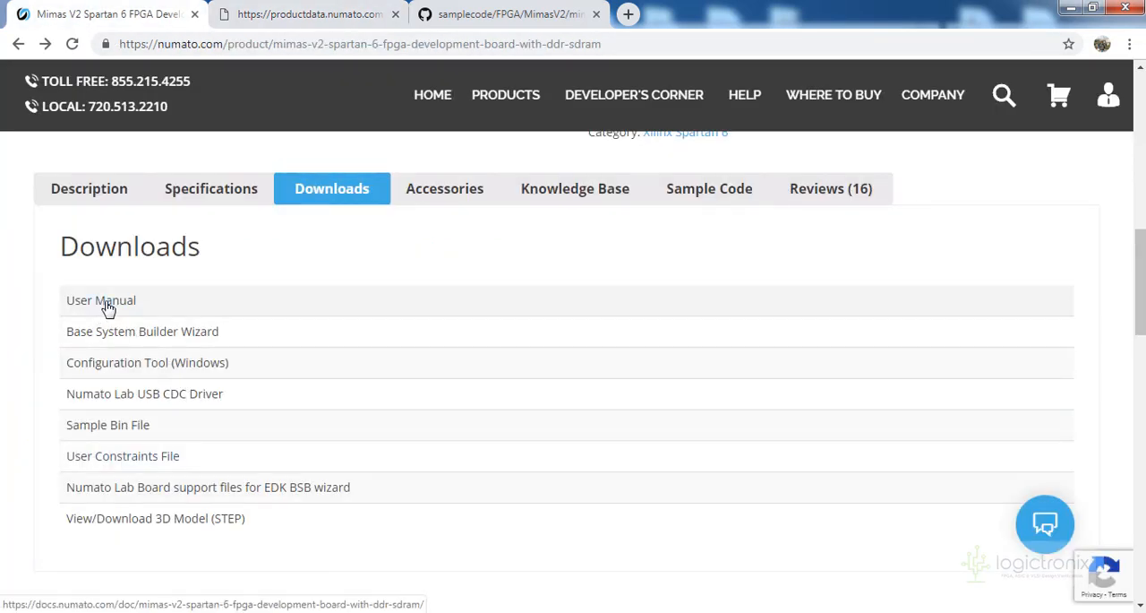
click(162, 342)
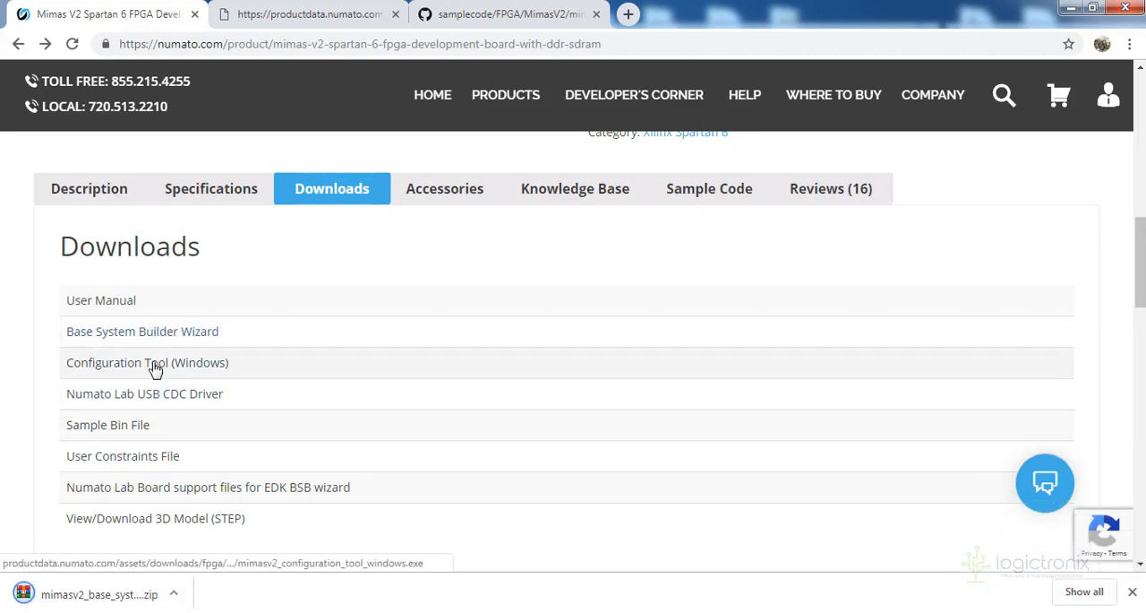
click(156, 369)
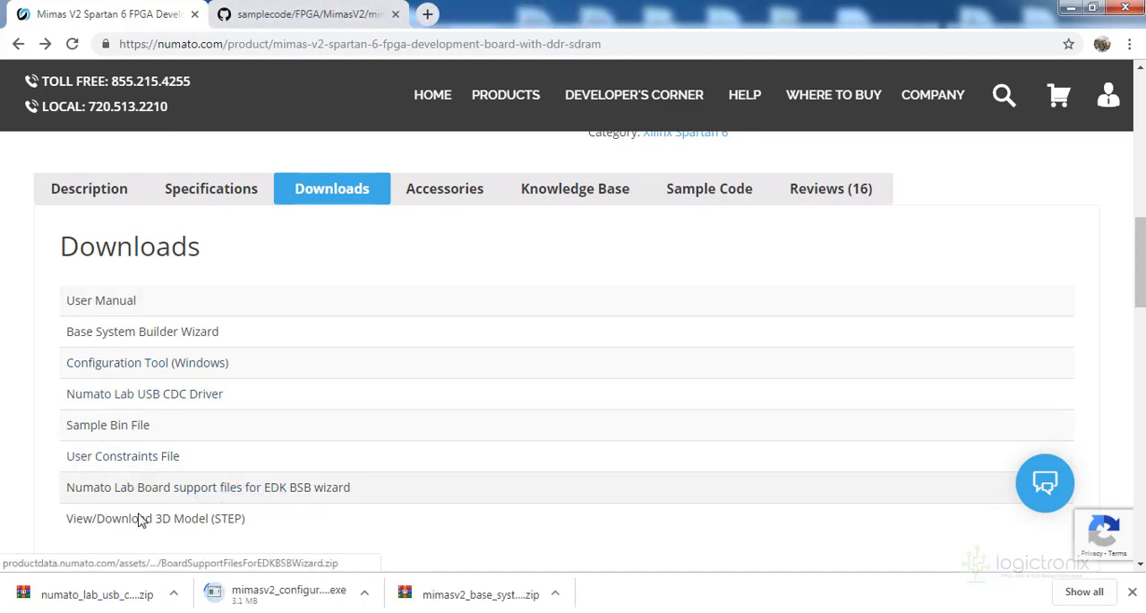
Look through the Accessories, Knowledge Base and Sample Code sections of the Mimas V2 product page
click(431, 198)
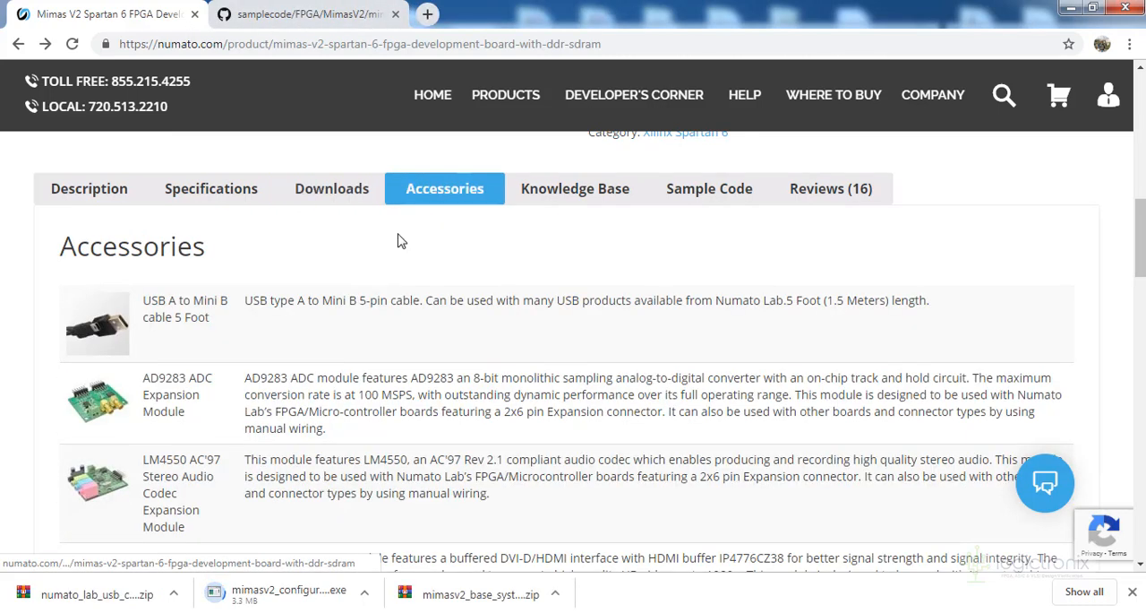
click(584, 197)
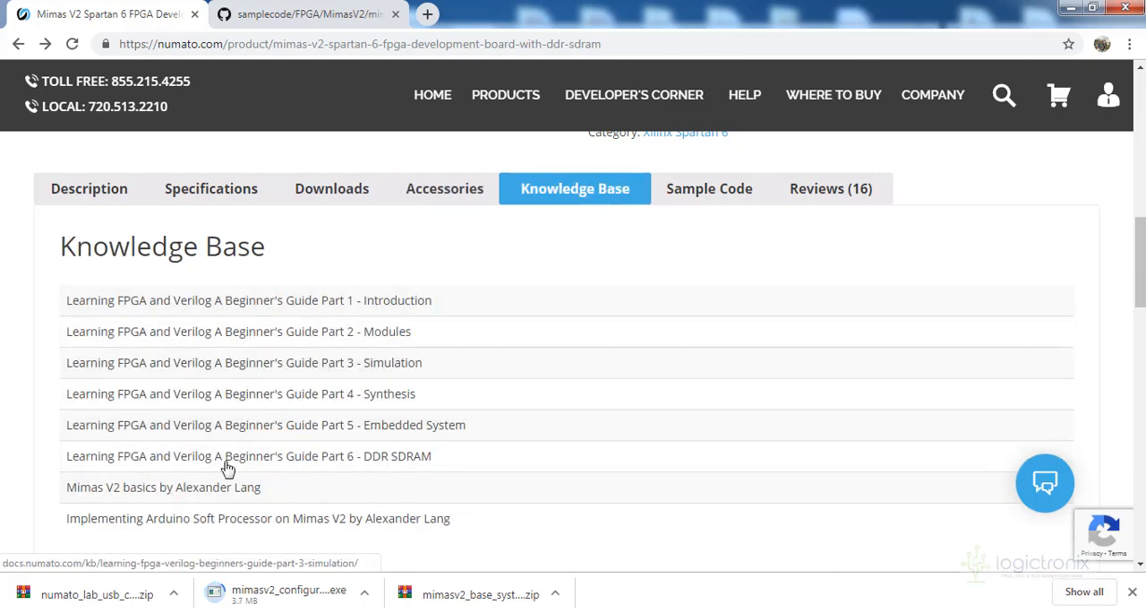
click(723, 199)
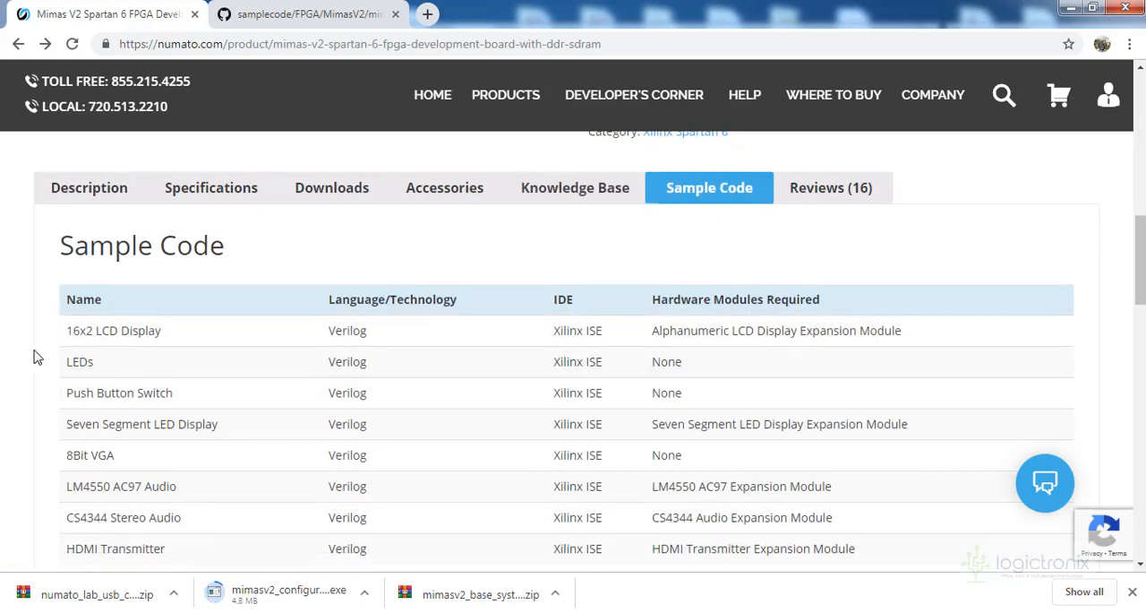
scroll(34, 357, down, 1)
scroll(34, 357, up, 2)
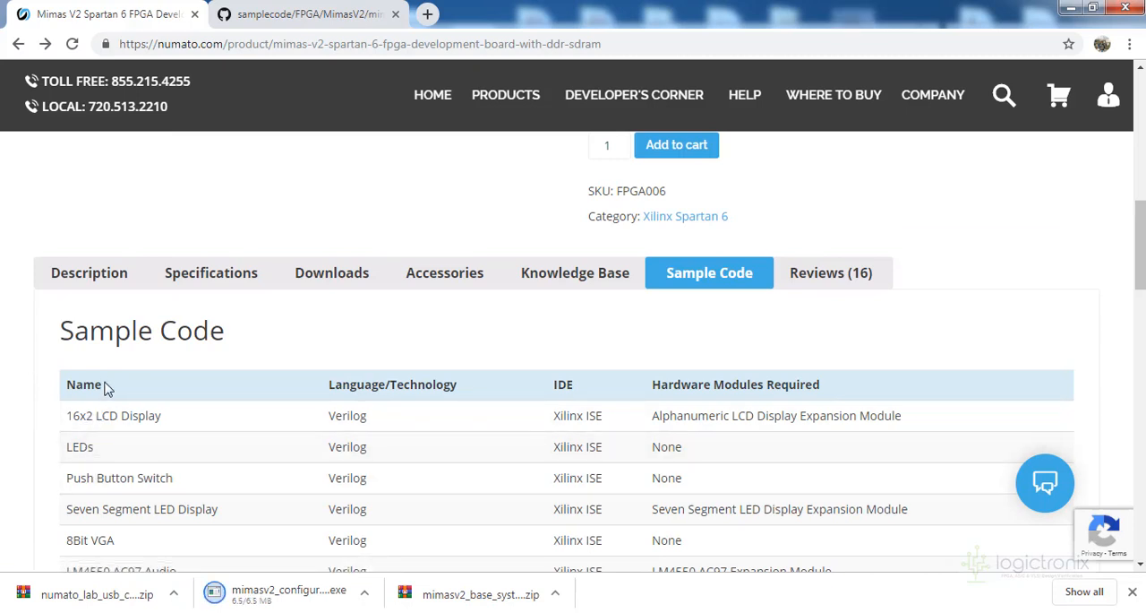
Switch to the GitHub page and go up to the root of the numato/samplecode repository, dismissing the downloads bar
click(307, 10)
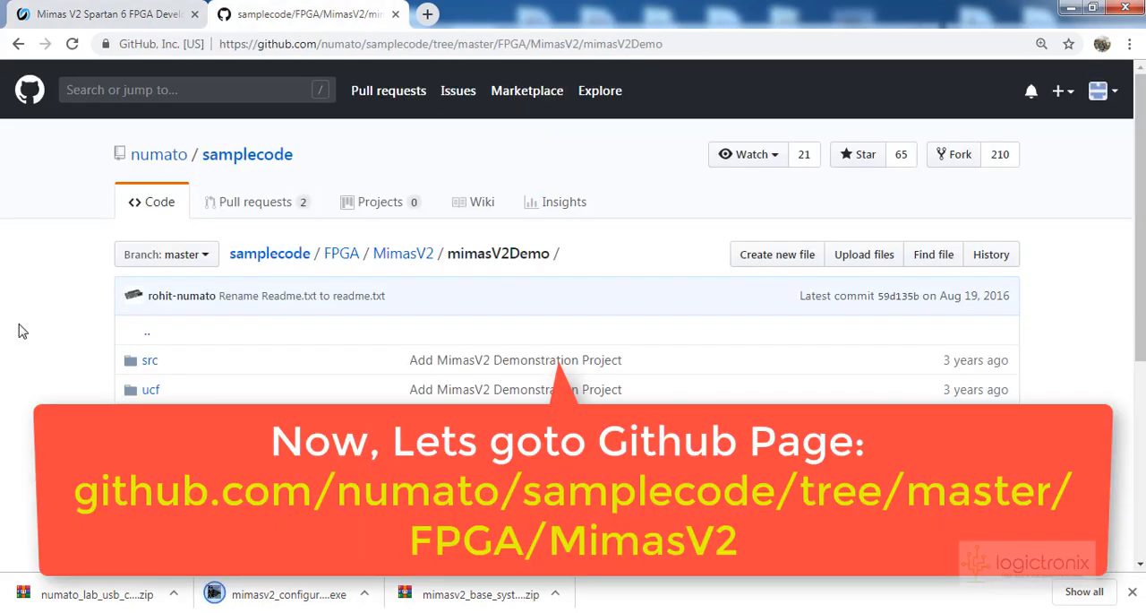
click(403, 255)
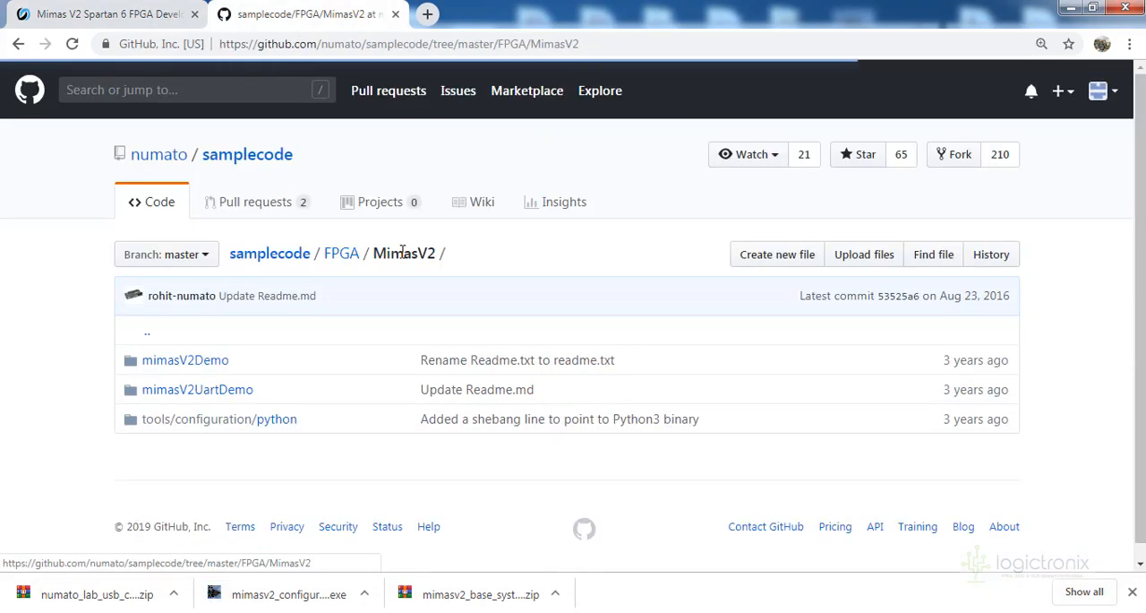
click(217, 159)
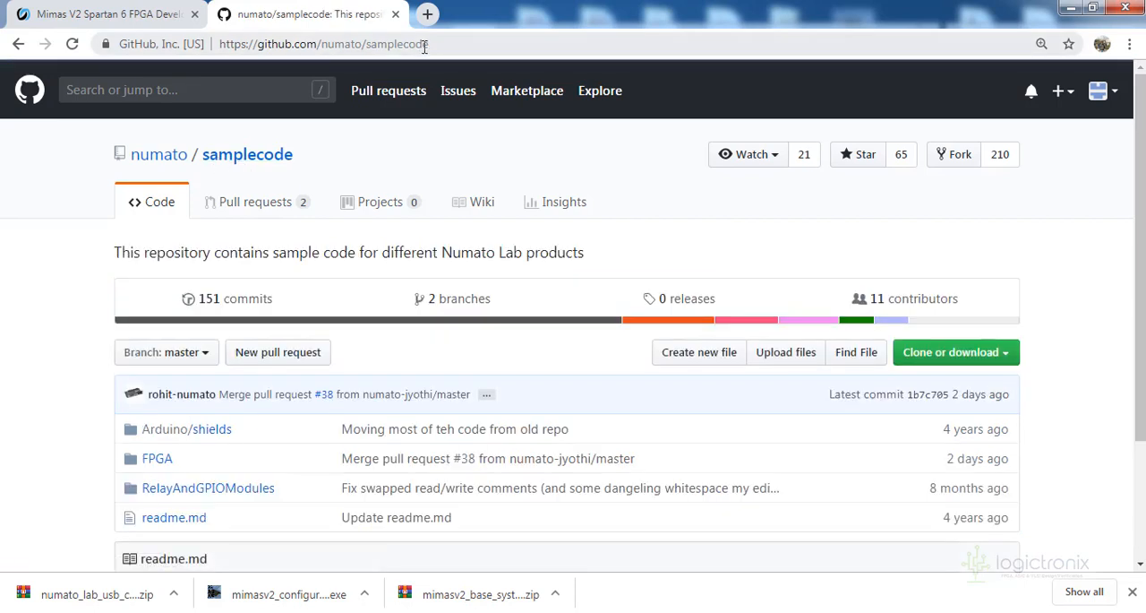
click(425, 49)
click(4, 328)
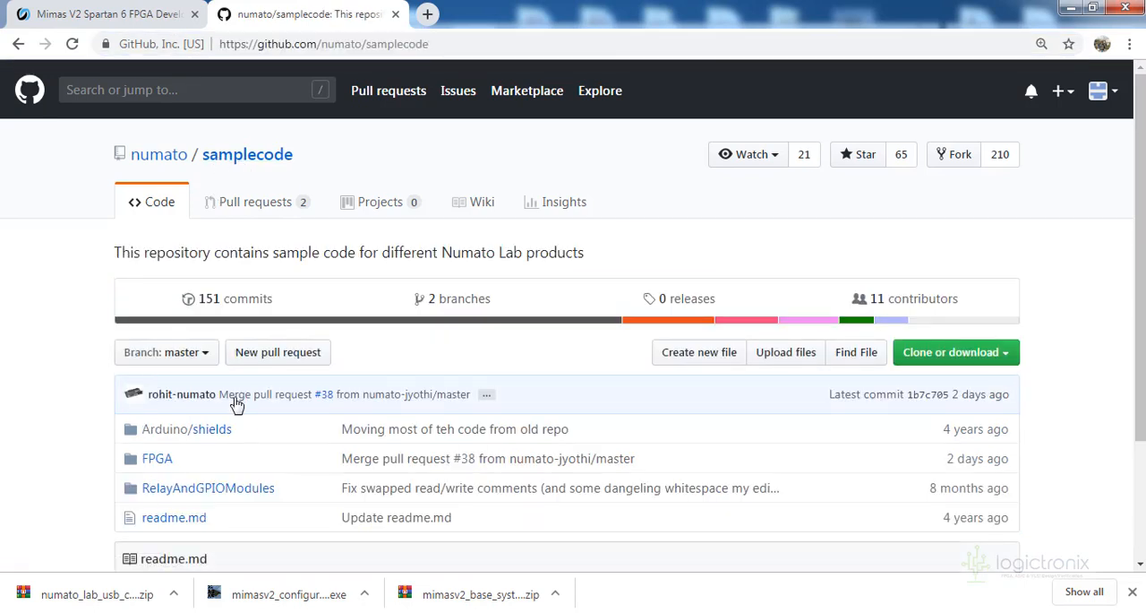
click(1132, 591)
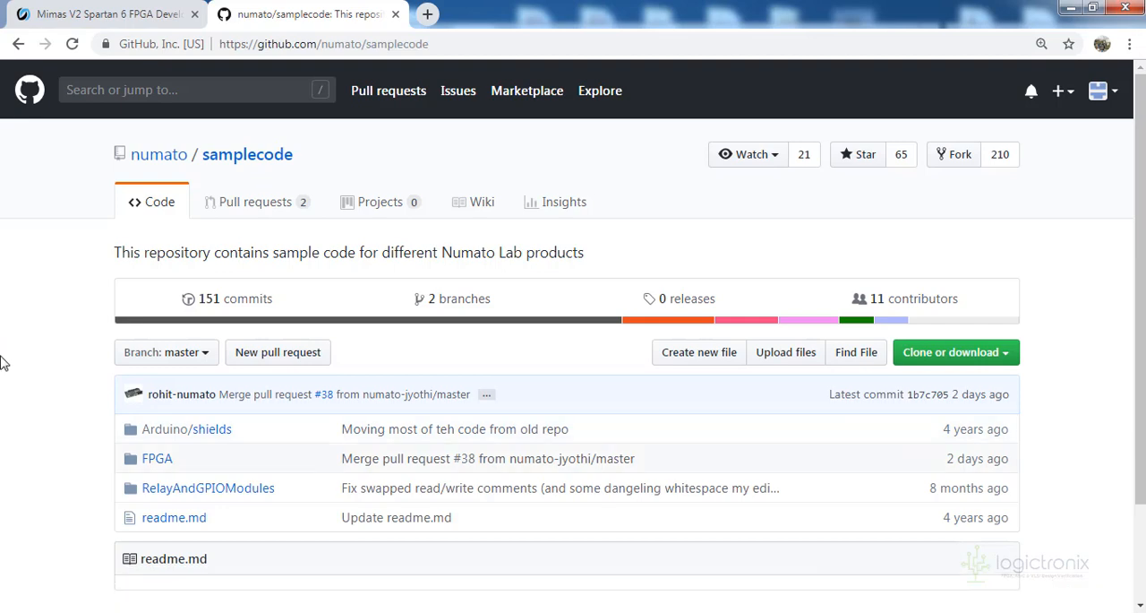
Browse the samplecode repository to the FPGA/MimasV2/mimasV2Demo folder
scroll(3, 362, down, 2)
click(157, 344)
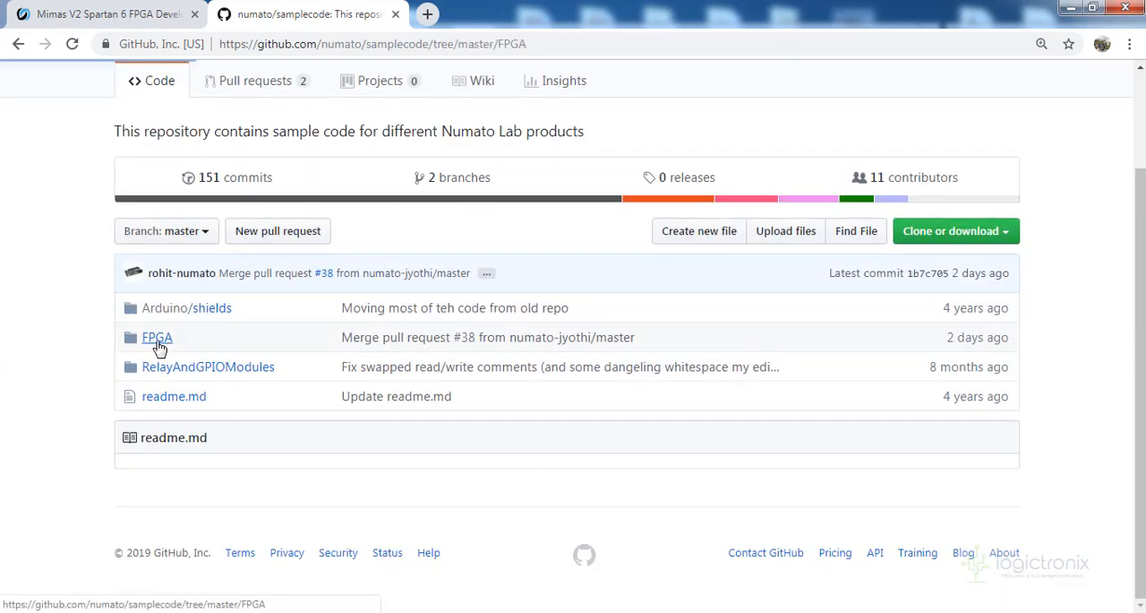
scroll(22, 348, down, 2)
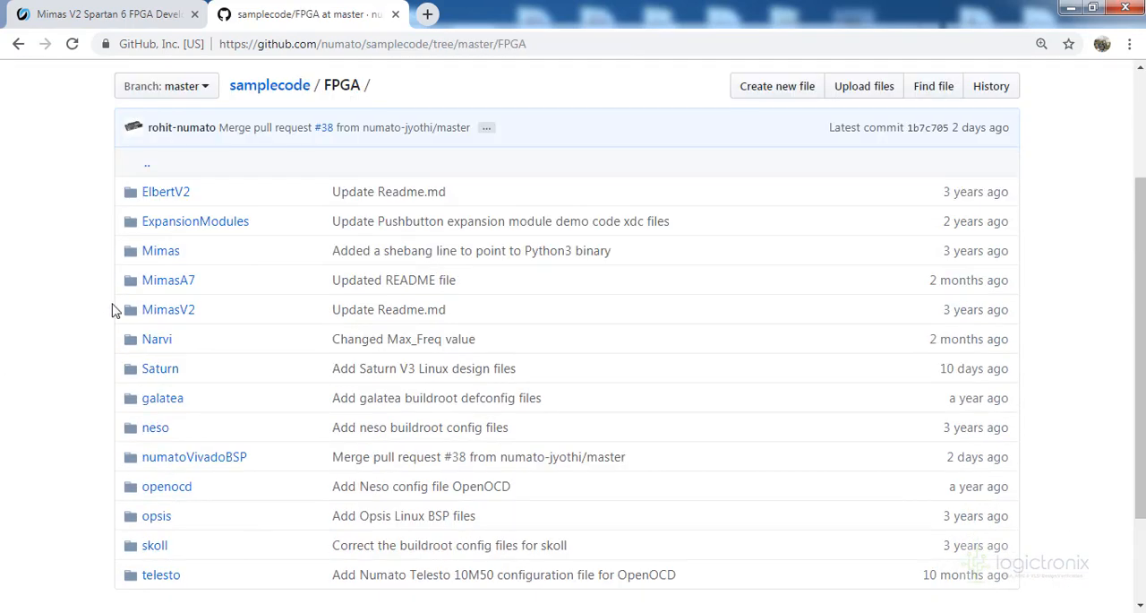
click(148, 310)
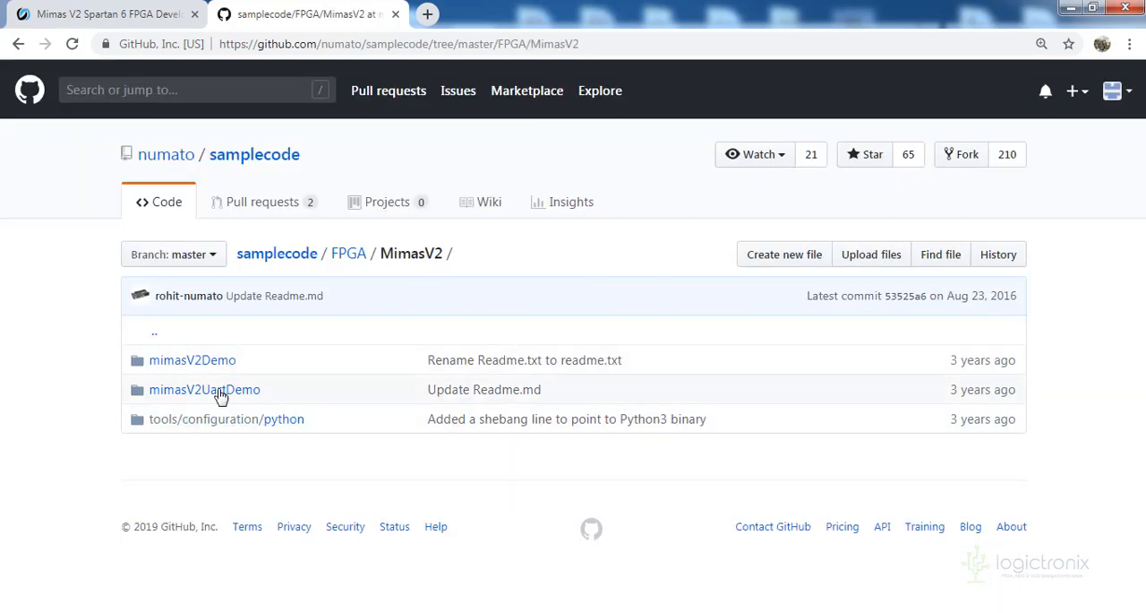
click(224, 360)
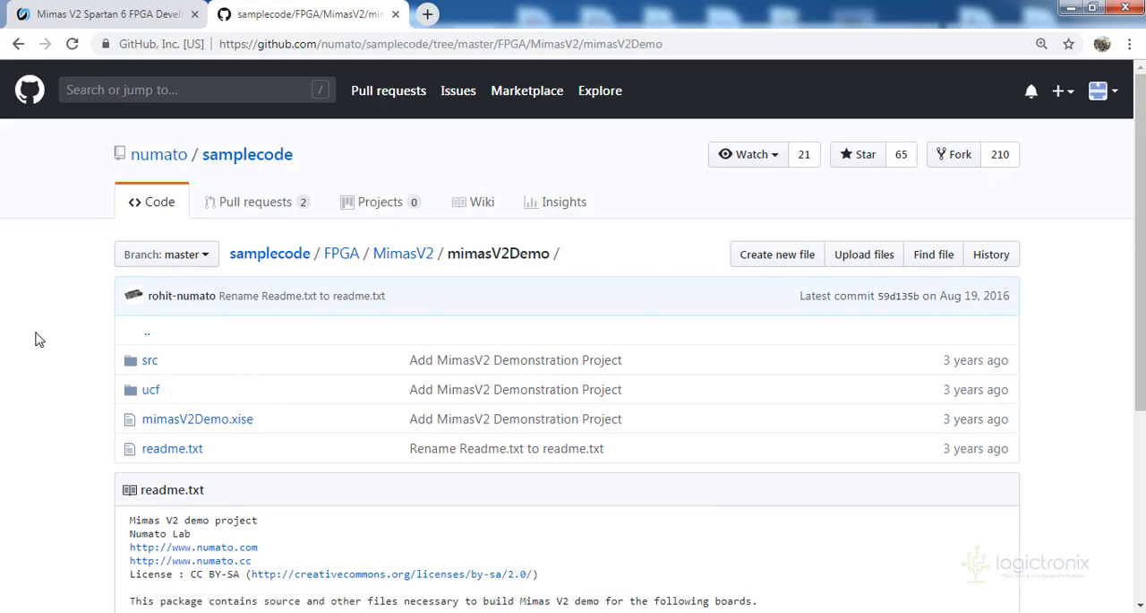
Read the mimasV2Demo readme for the instructions on building the project using Xilinx ISE
scroll(36, 337, down, 2)
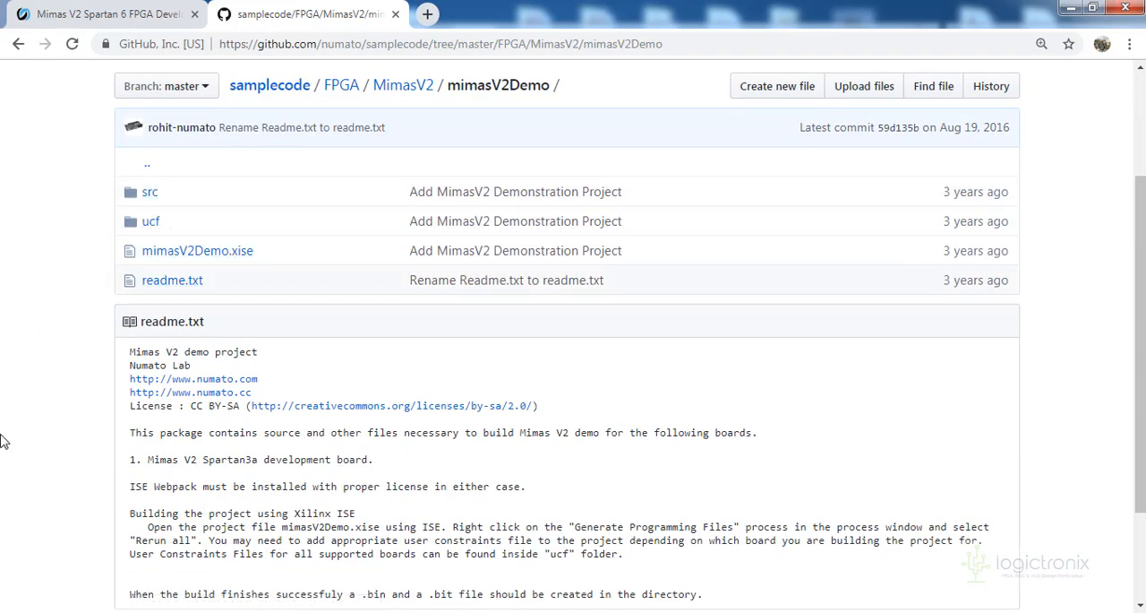
scroll(130, 391, down, 2)
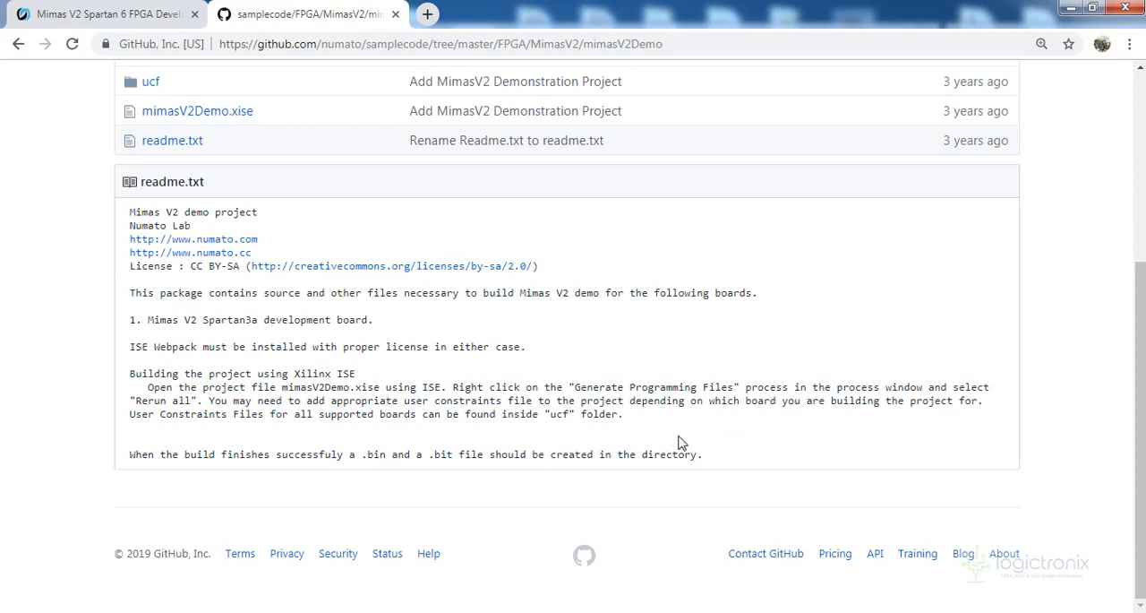
drag(724, 464, 54, 312)
click(15, 309)
scroll(1, 332, up, 1)
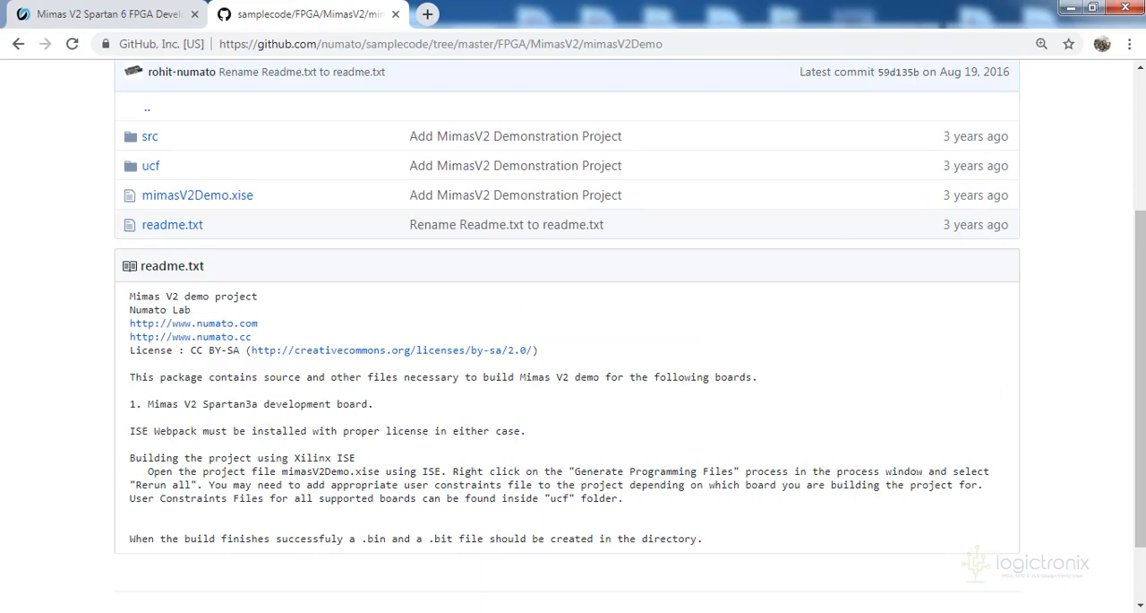
Switch to the numato_2 folder in Windows Explorer and review the constraints file, configuration tool, driver archive and sample code archive
click(179, 611)
click(1017, 570)
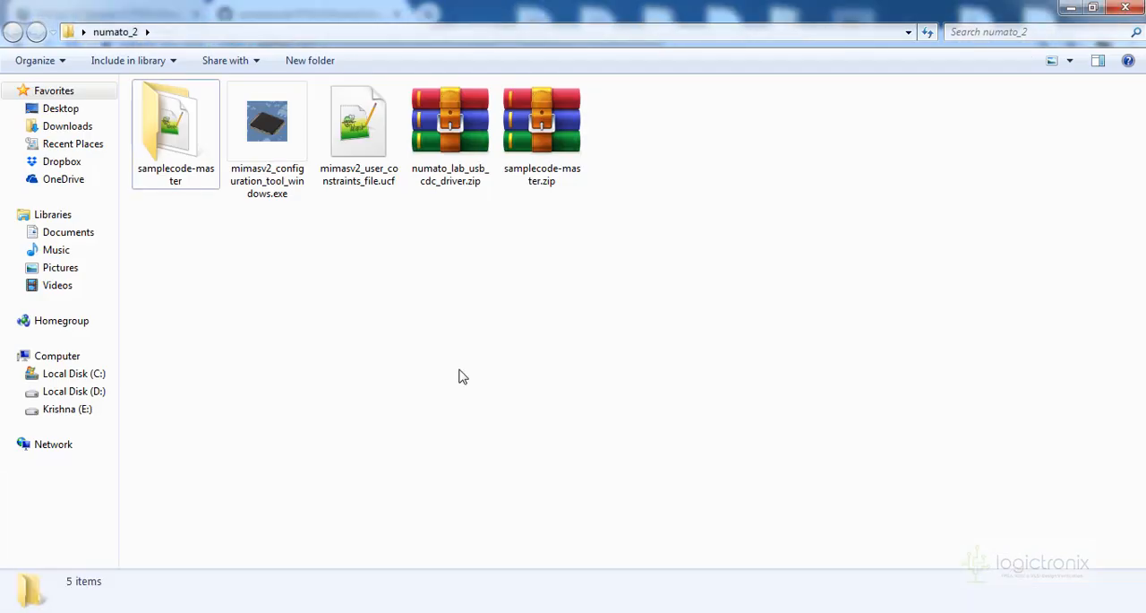
click(359, 170)
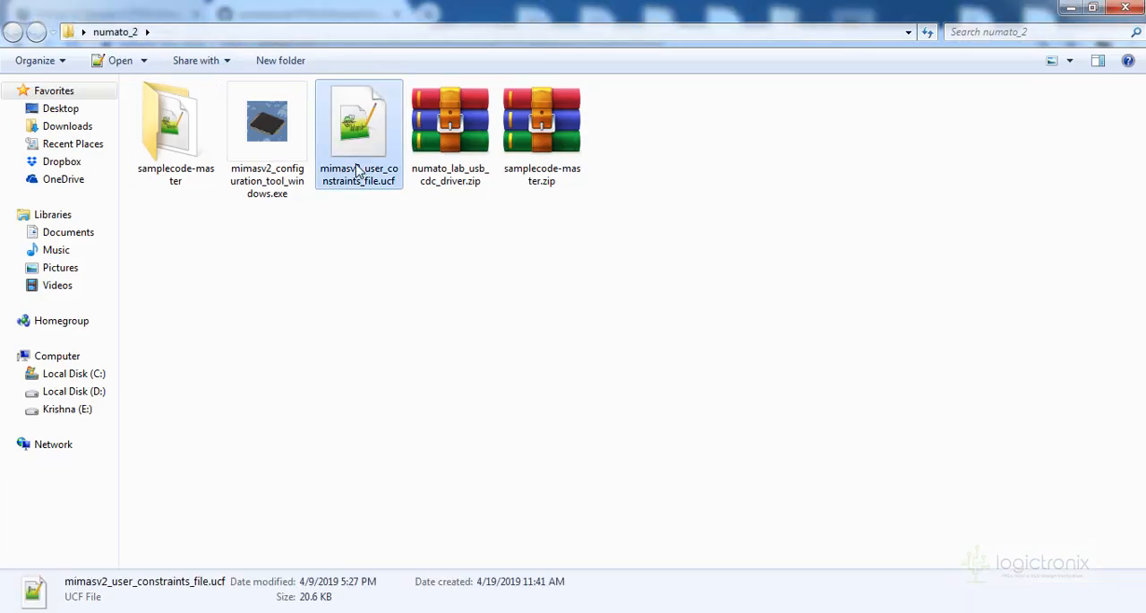
click(273, 173)
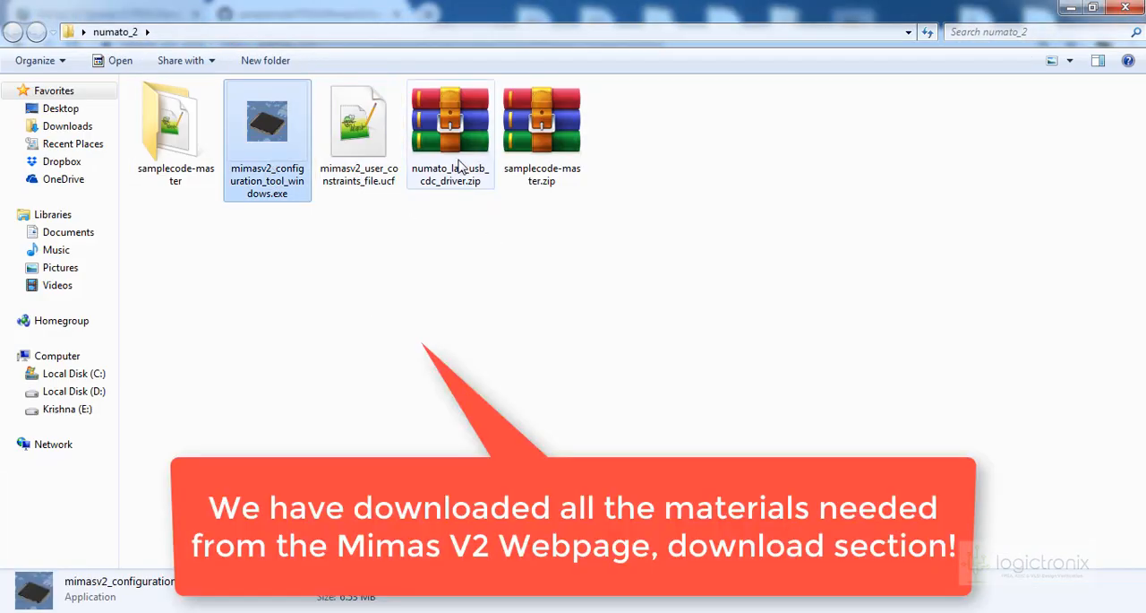
click(458, 171)
click(536, 161)
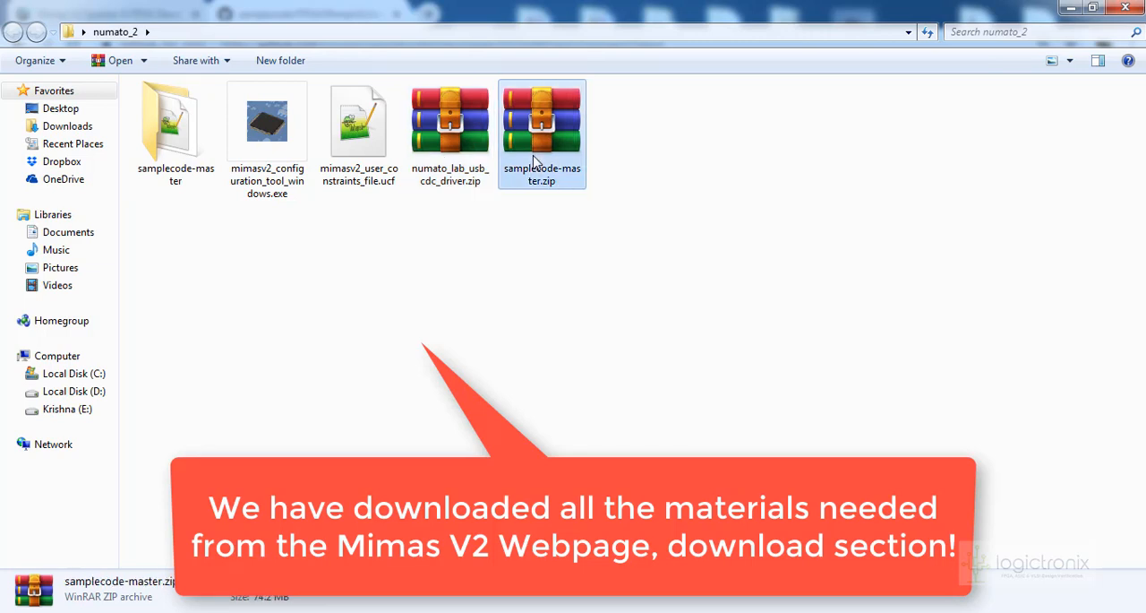
Extract numato_lab_usb_cdc_driver.zip directly into the numato_2 folder
click(469, 168)
right_click(469, 168)
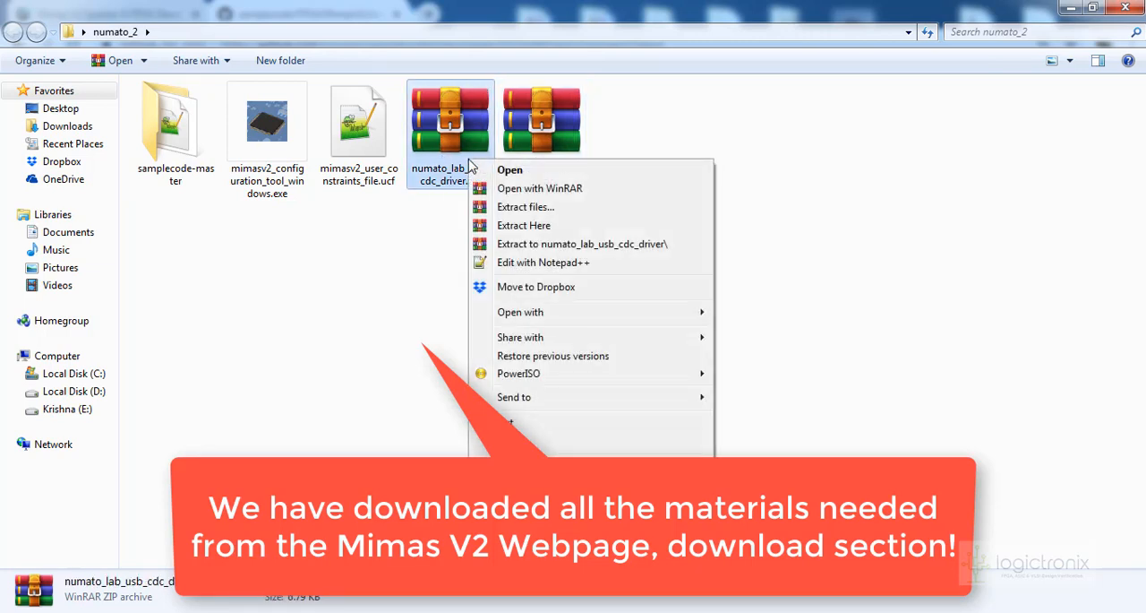
click(538, 225)
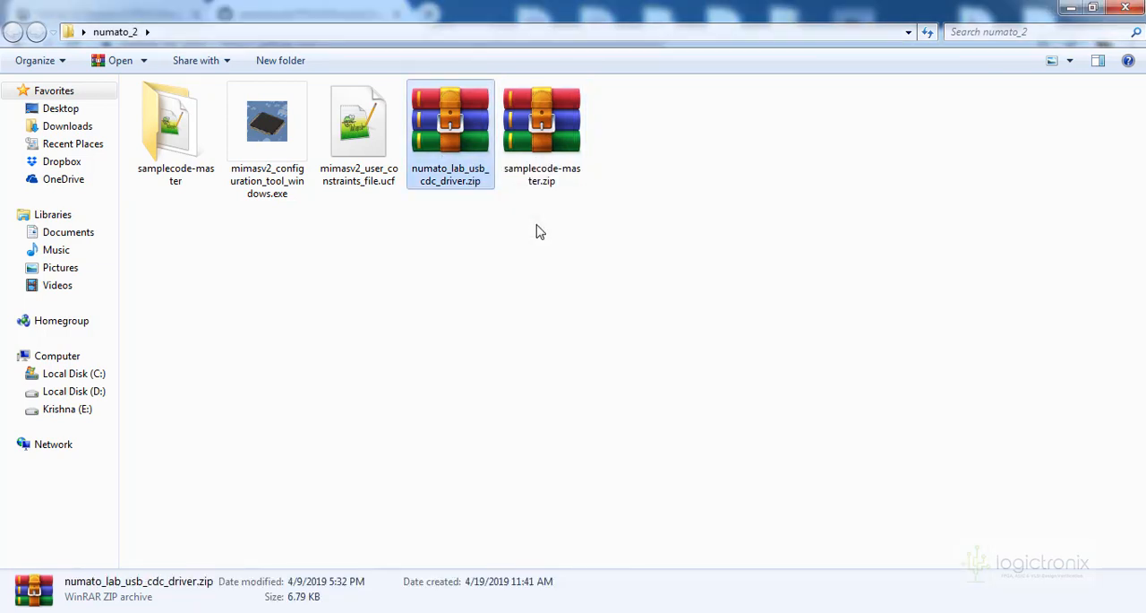
Inspect the contents of the extracted numatocdcdriver folder and return to numato_2
double_click(163, 143)
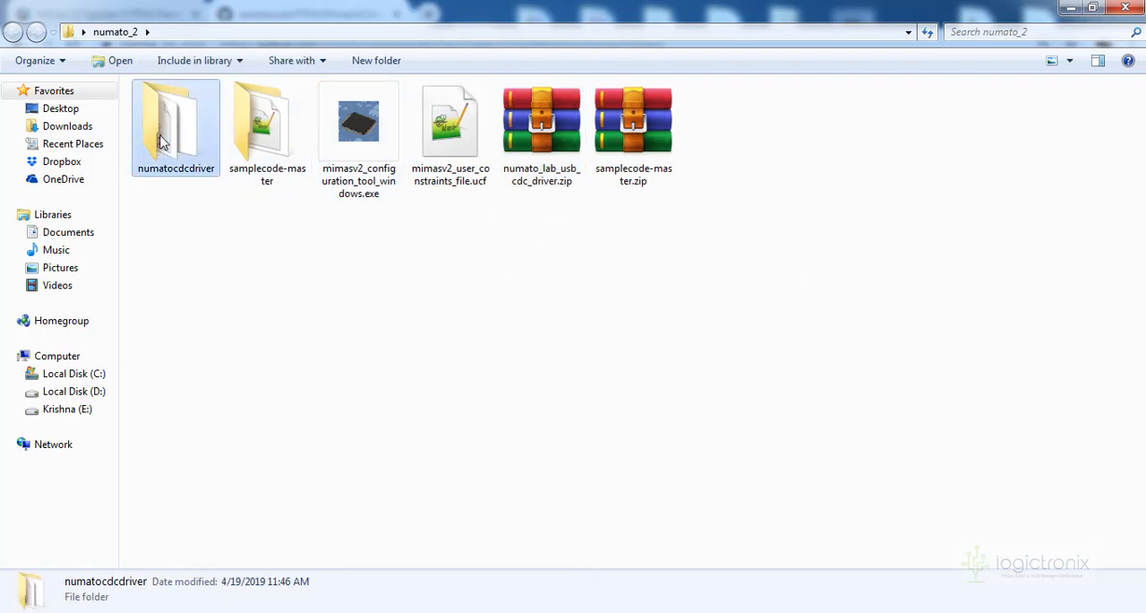
click(174, 131)
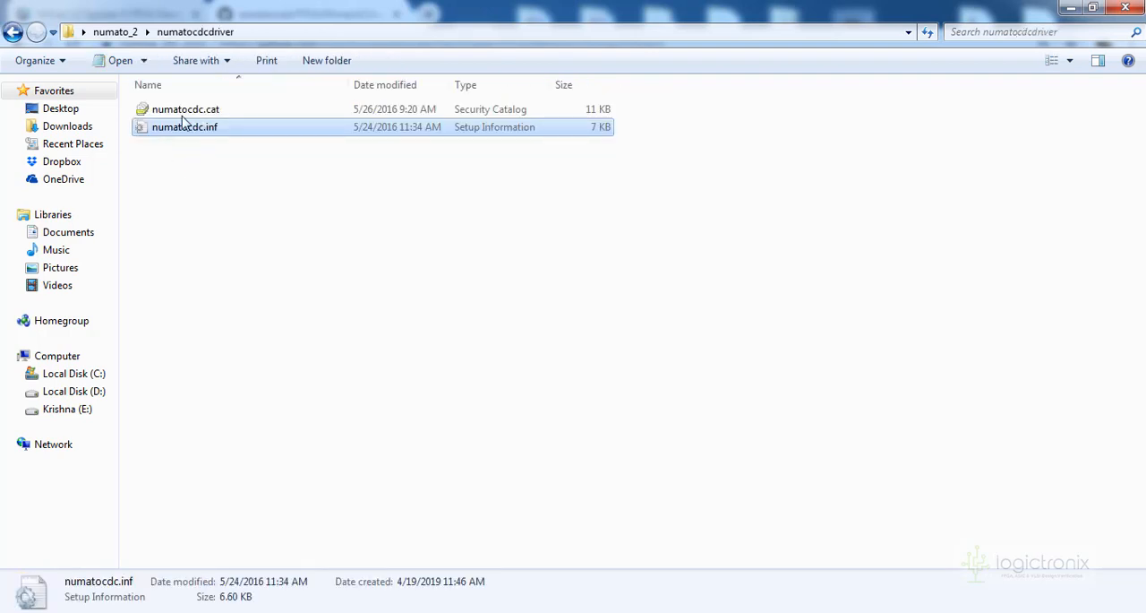
click(13, 33)
Open the extracted samplecode-master folder to examine its contents
click(632, 169)
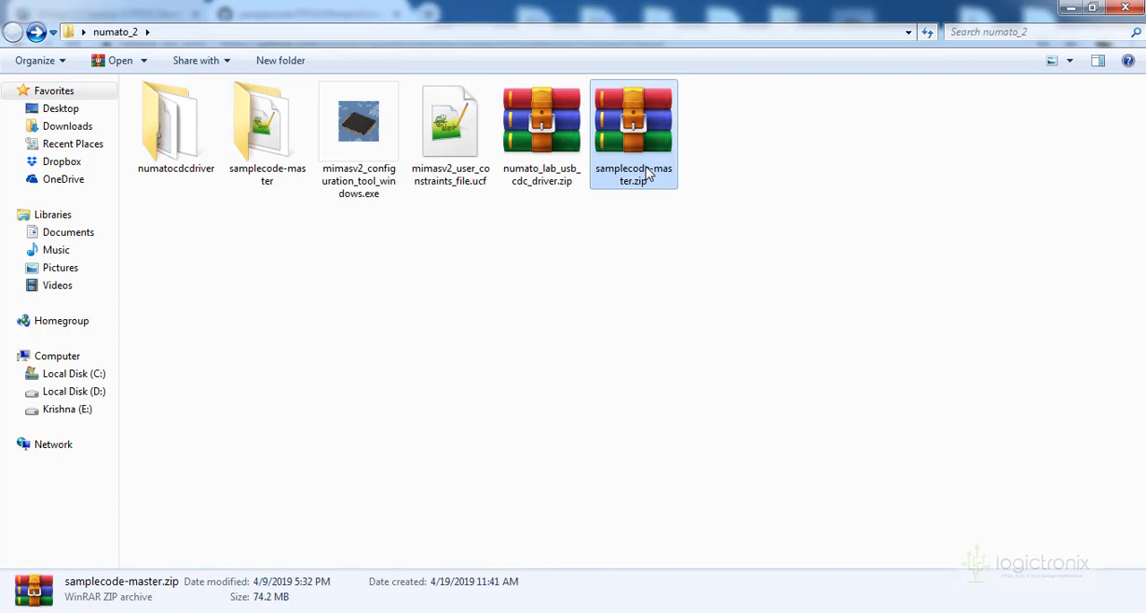
click(263, 153)
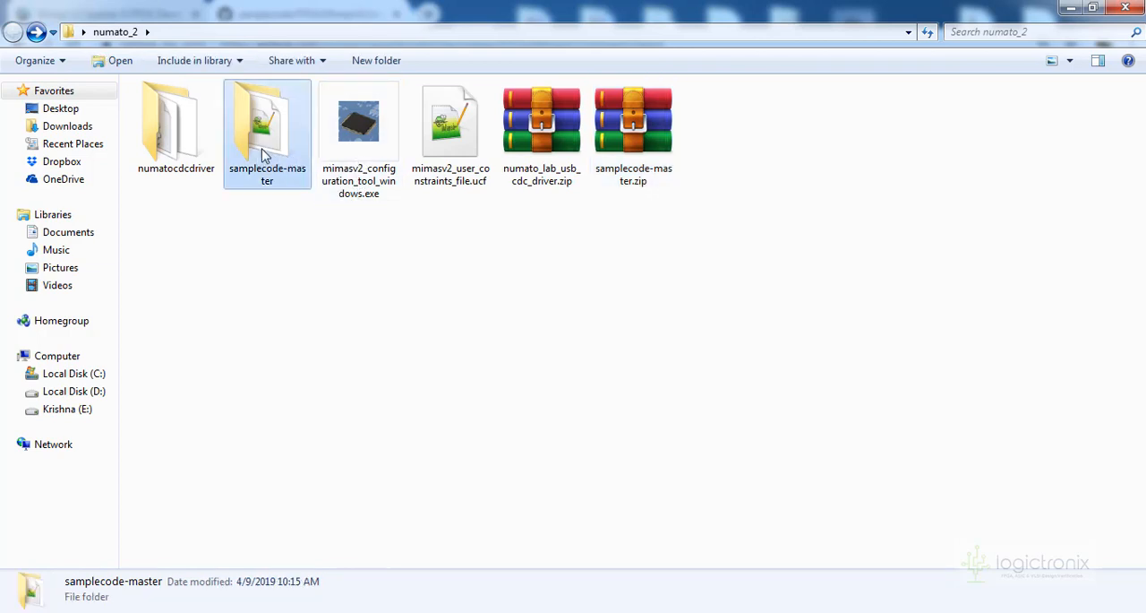
double_click(264, 154)
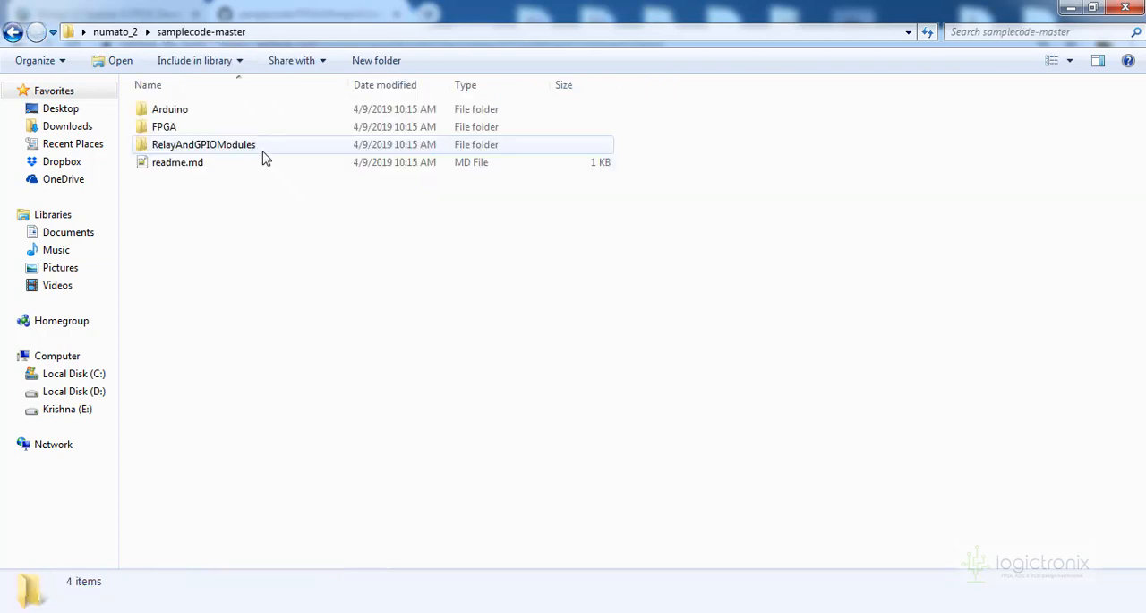
Check the configuration tool and the contents of mimasv2_user_constraints_file.ucf in the numato_2 folder
click(12, 32)
double_click(380, 166)
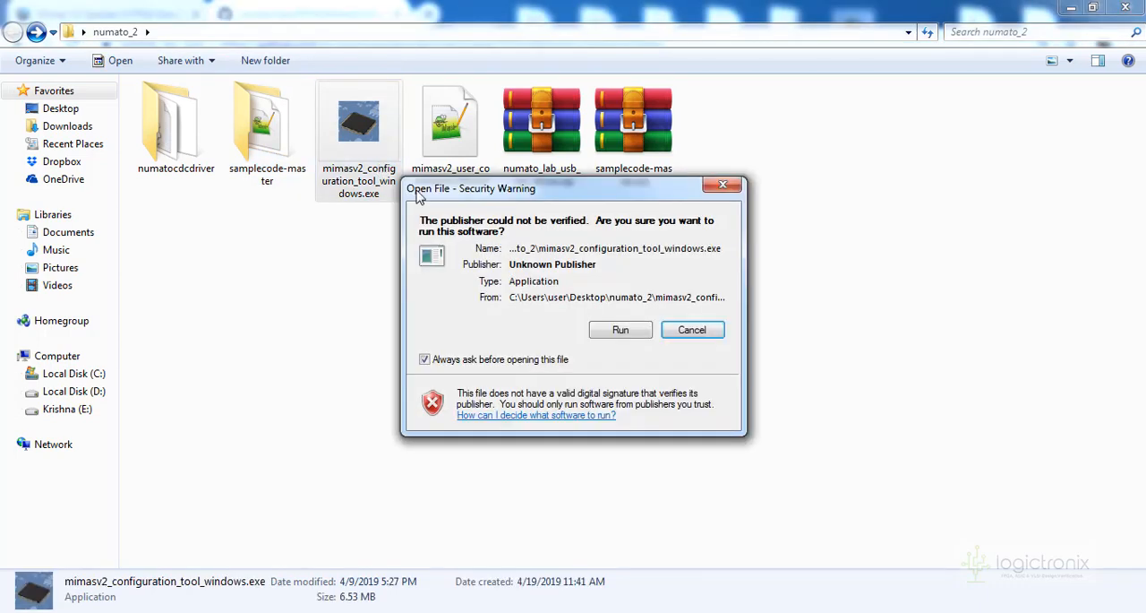
click(690, 330)
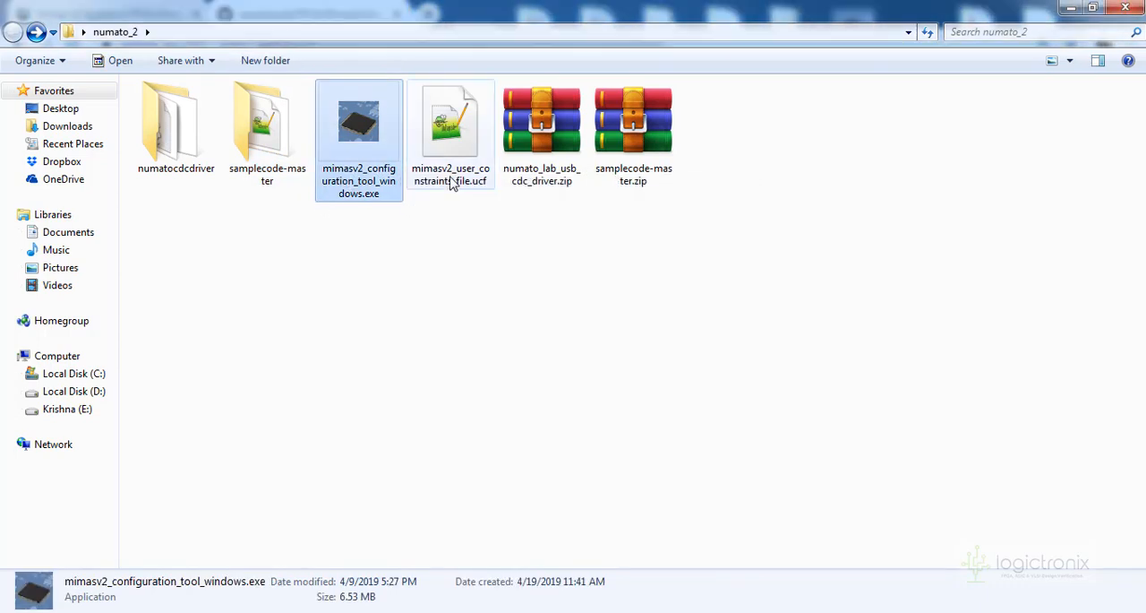
double_click(455, 170)
drag(519, 173, 391, 173)
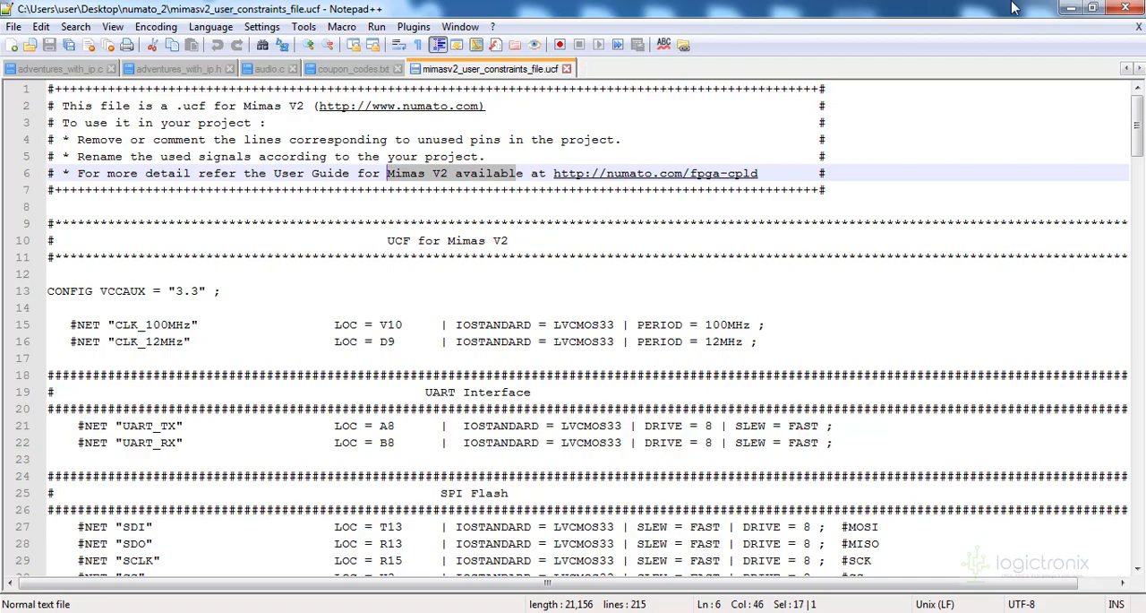
click(1071, 8)
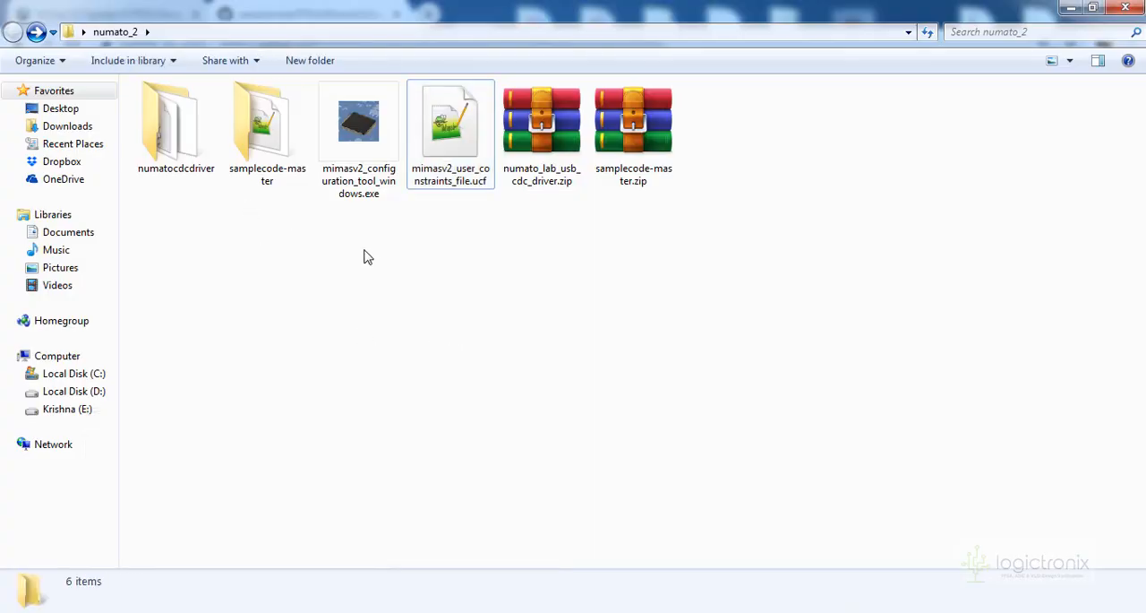
Go to samplecode-master\FPGA\MimasV2\mimasV2Demo and locate the Xilinx ISE project file mimasV2Demo.xise
double_click(246, 143)
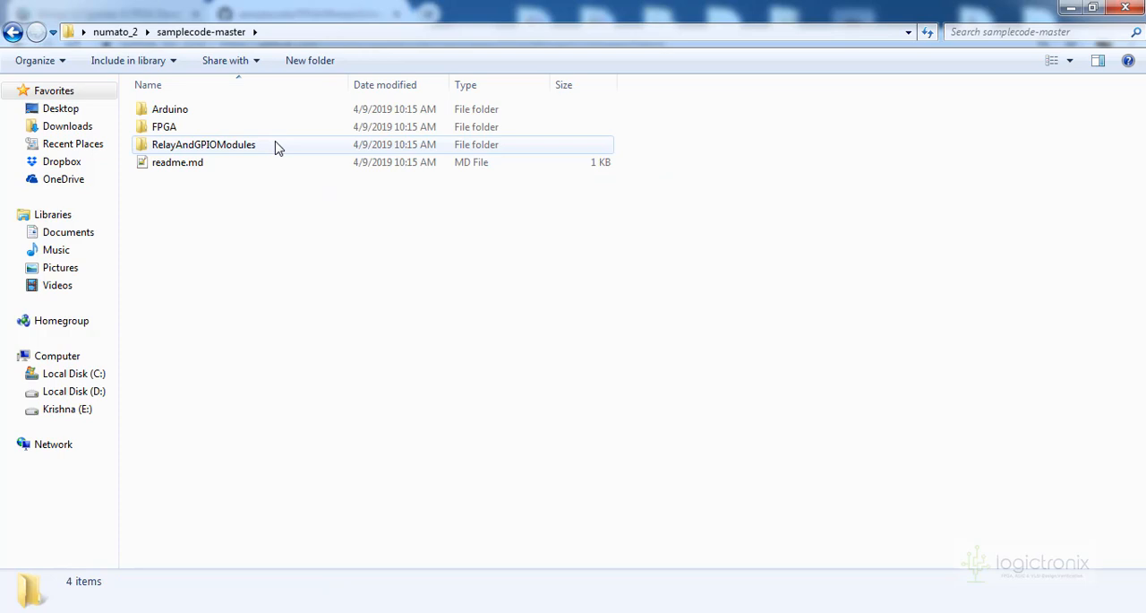
double_click(256, 127)
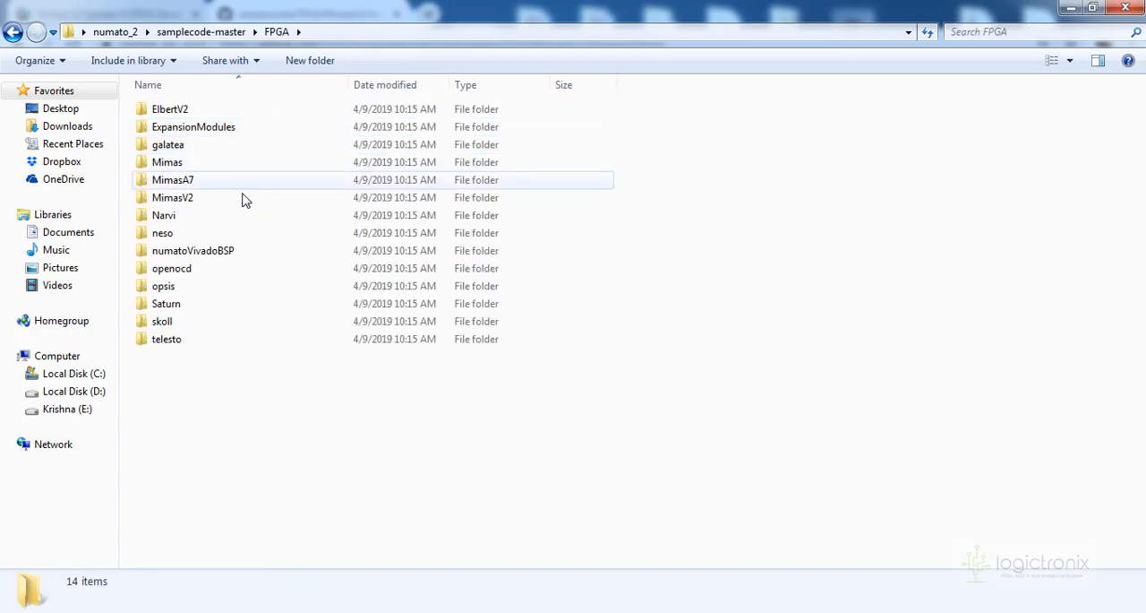
double_click(240, 200)
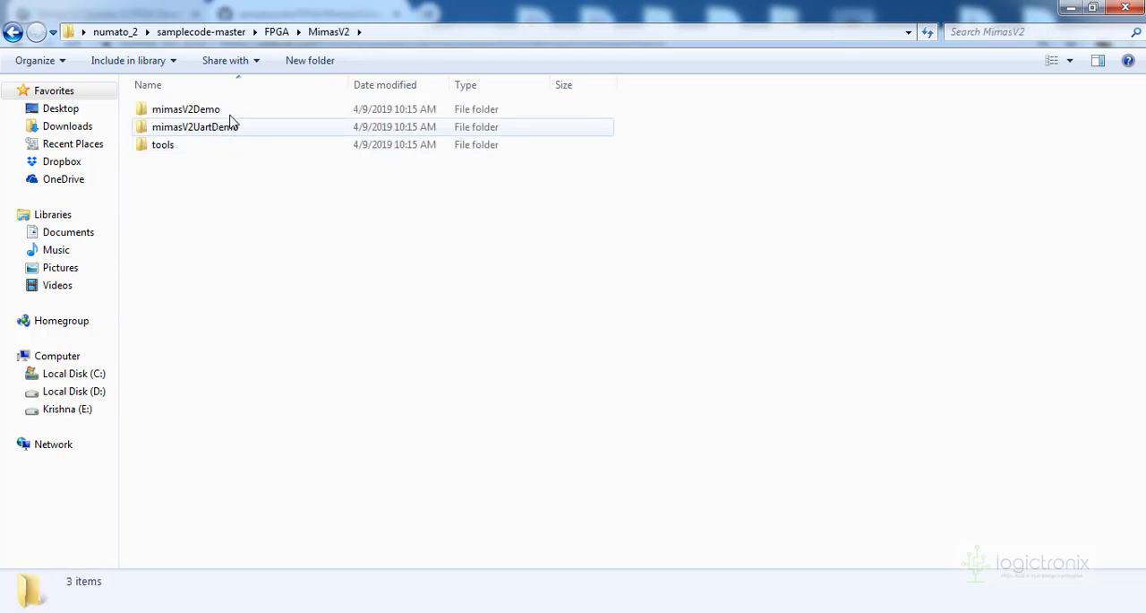
click(228, 131)
click(230, 112)
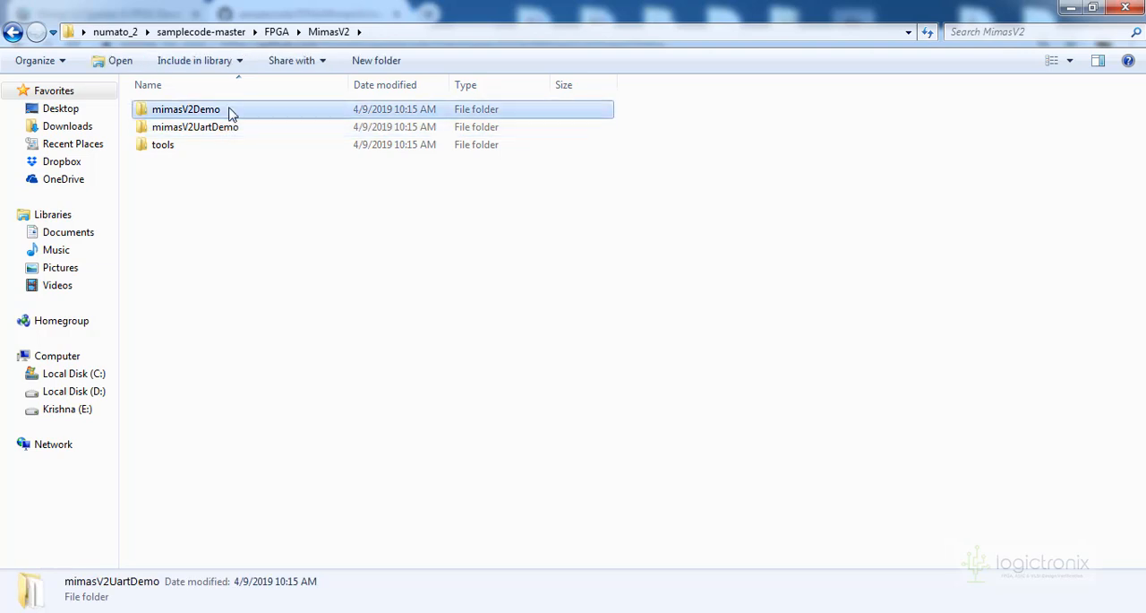
click(195, 146)
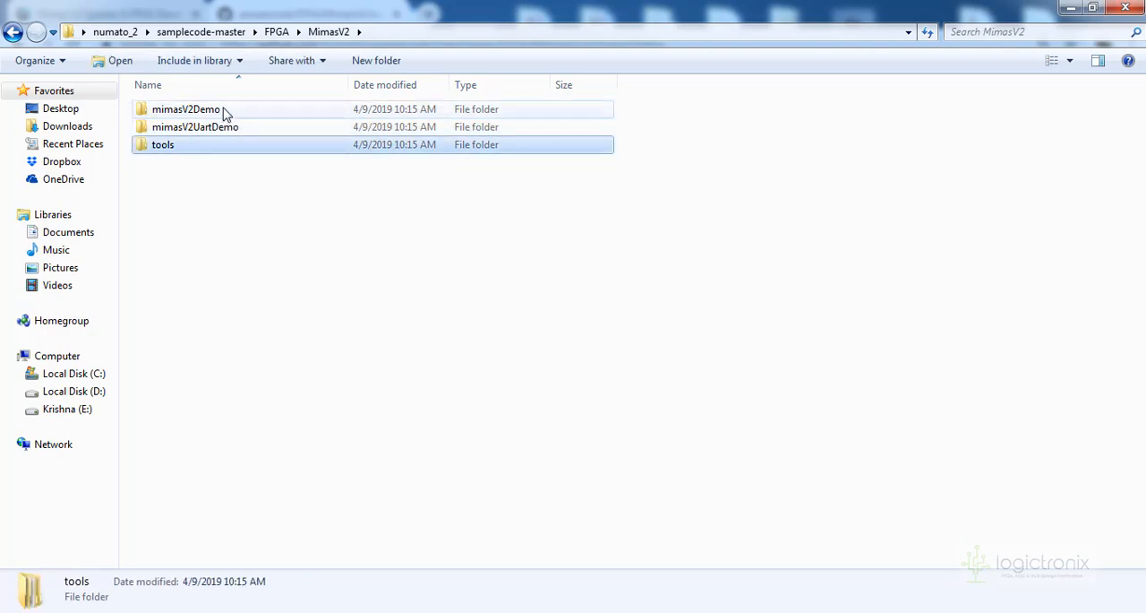
double_click(226, 112)
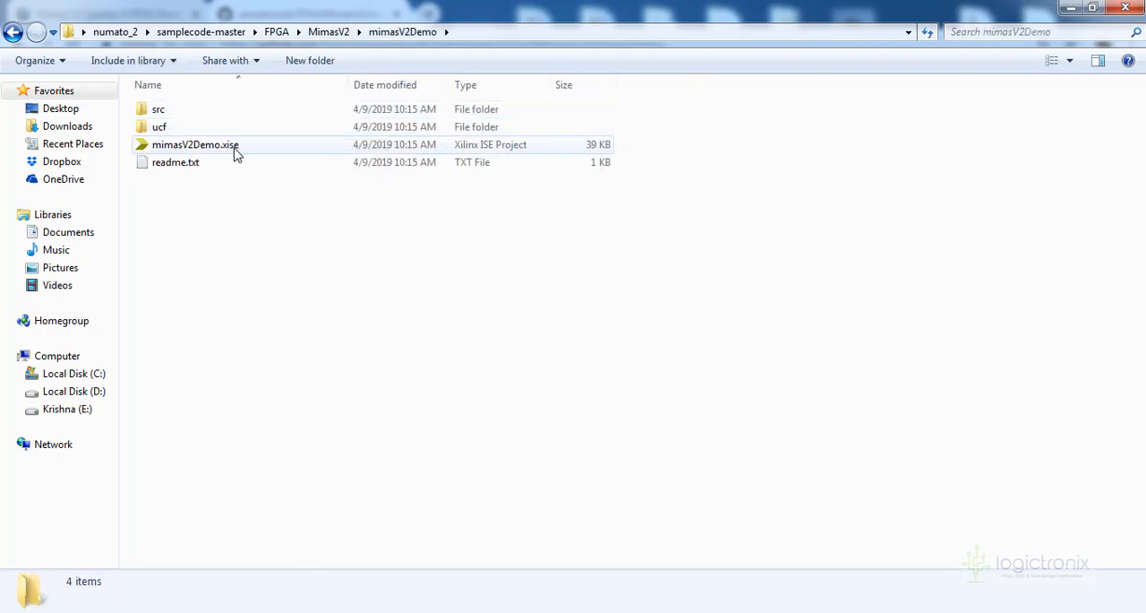
click(236, 149)
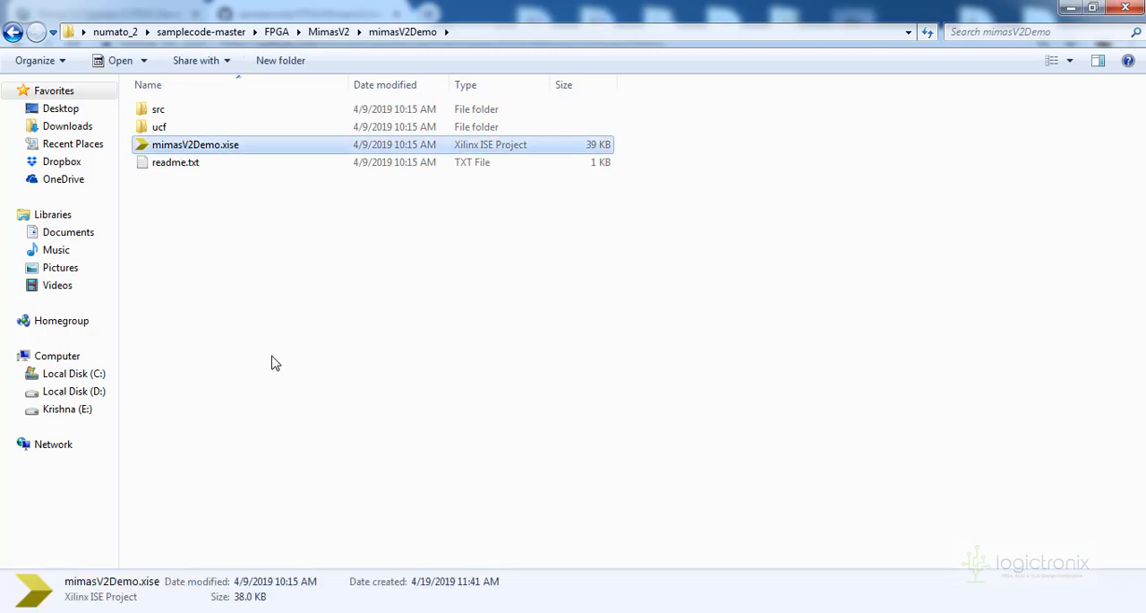
Look through the installed programs for the Xilinx ISE Design Suite 14.7 design tools, then return to the mimasV2Demo folder
key(super)
click(63, 555)
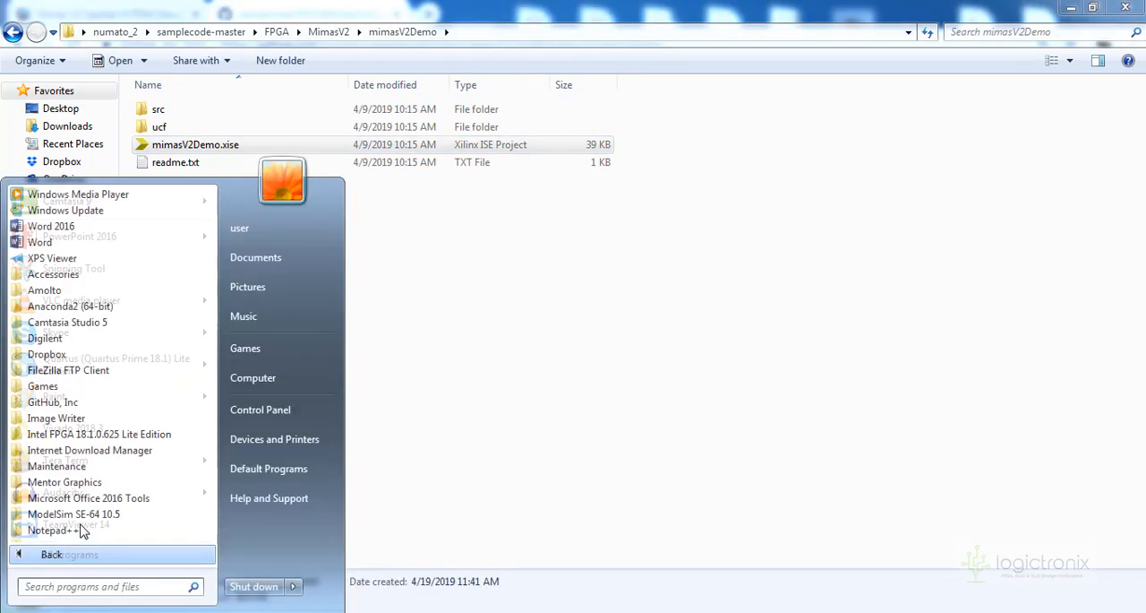
scroll(108, 519, down, 5)
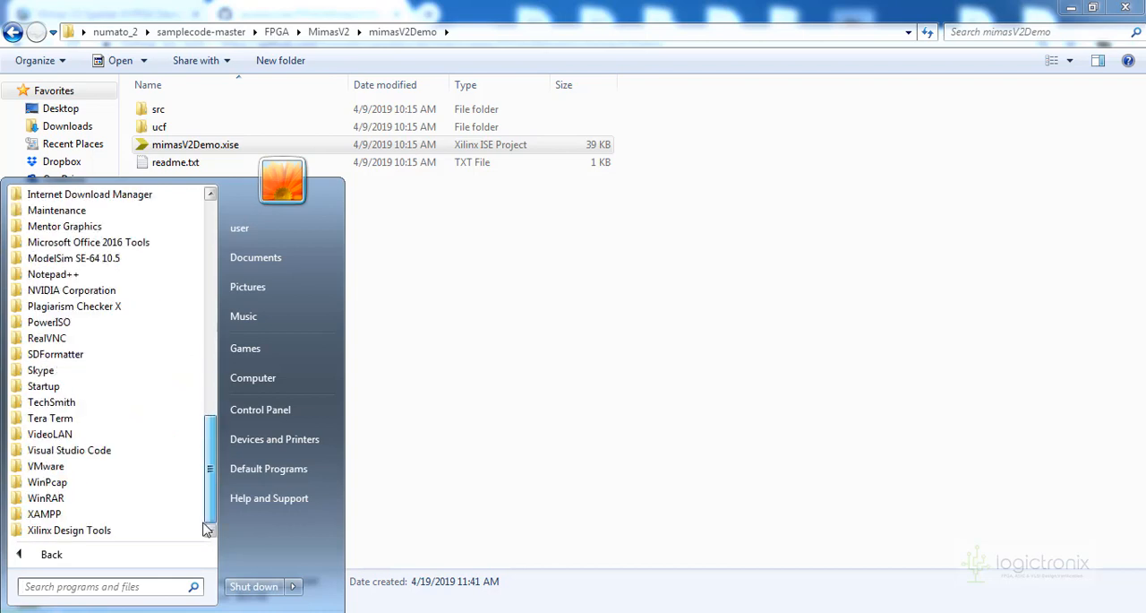
click(131, 530)
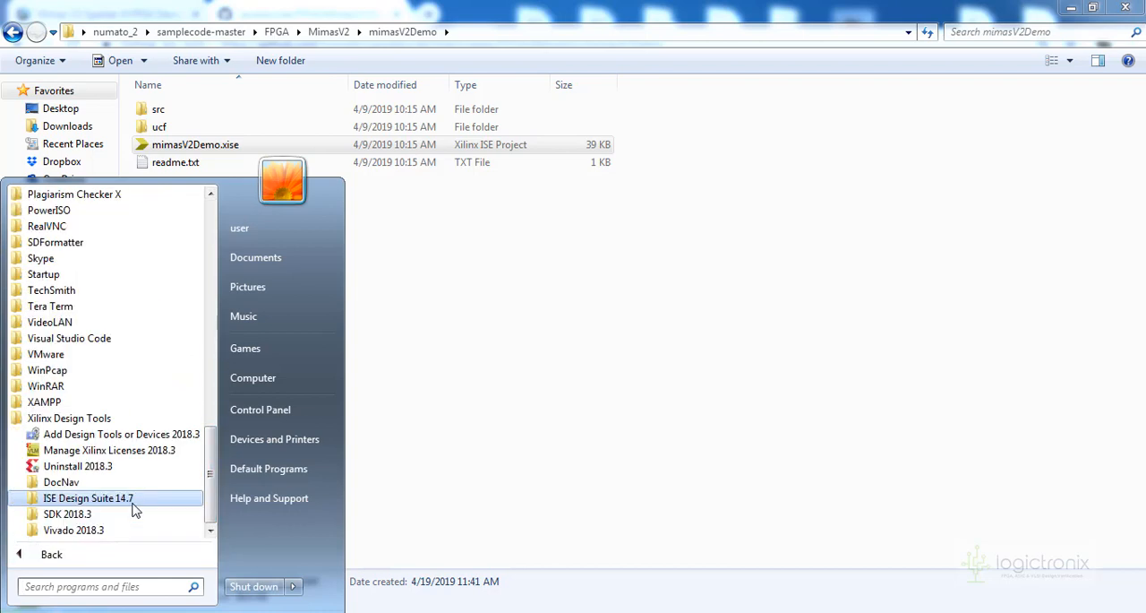
click(132, 504)
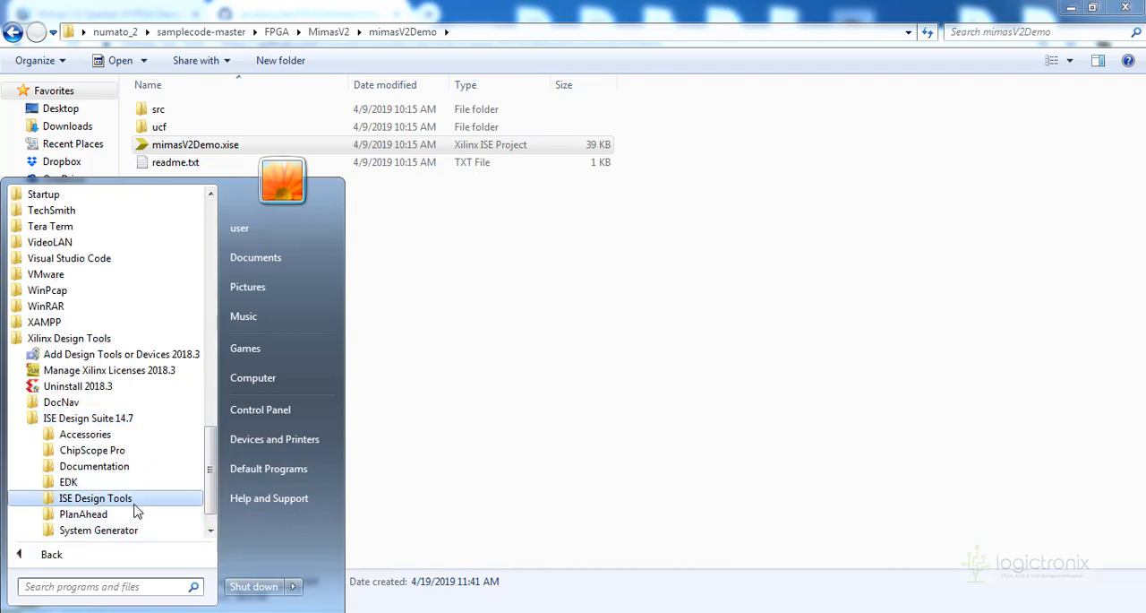
click(135, 506)
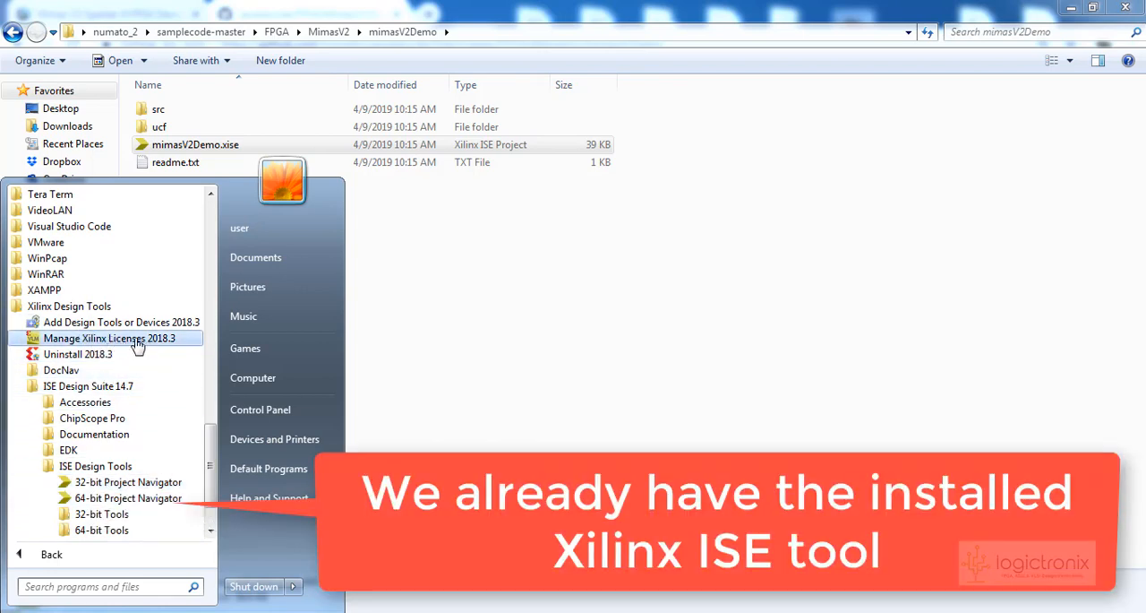
scroll(116, 448, down, 2)
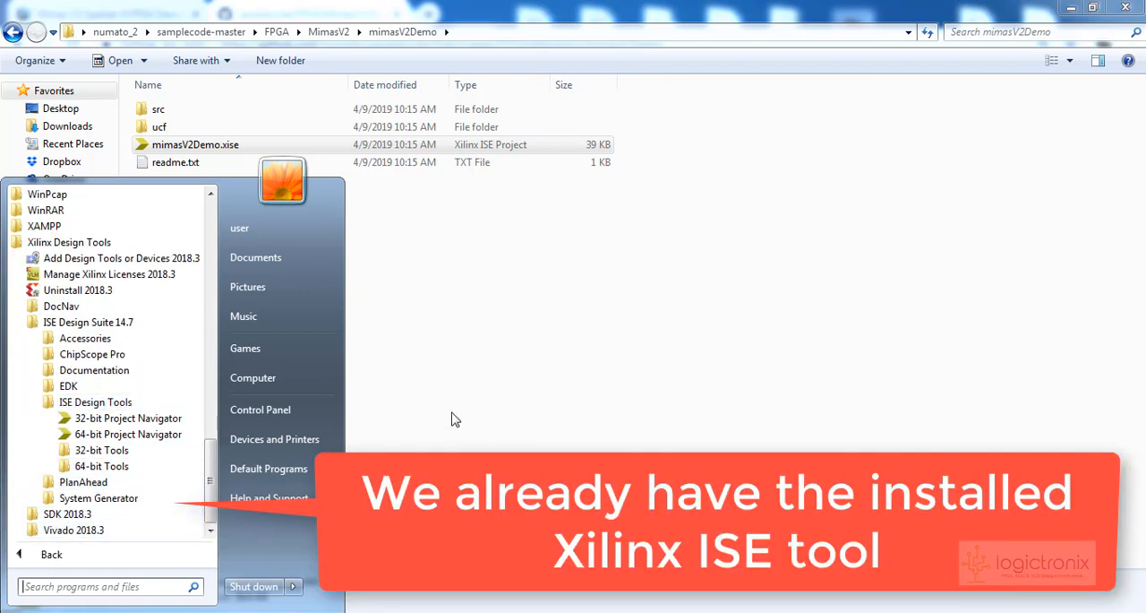
click(550, 428)
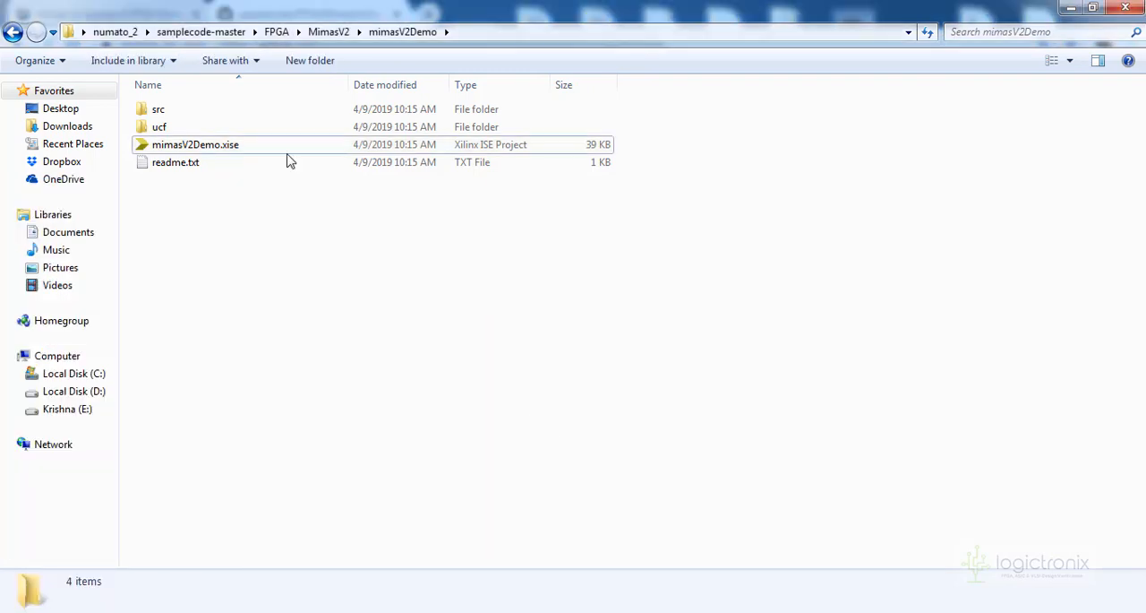
Open the mimasV2Demo.xise project in ISE Project Navigator and expand the MimasV2TopModuleLX9 top module
click(210, 150)
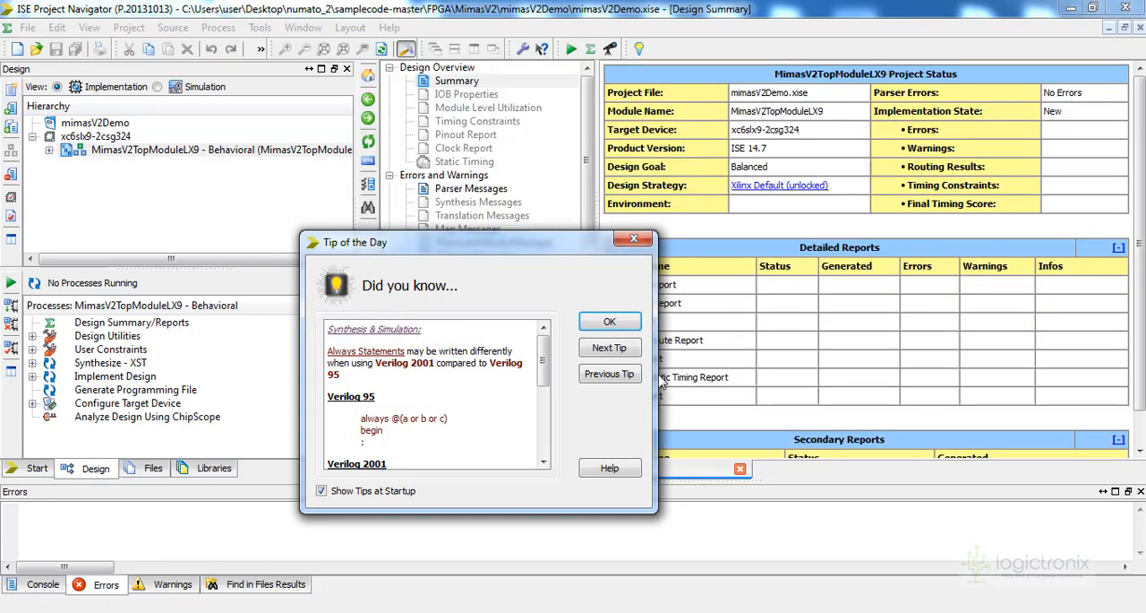
click(620, 324)
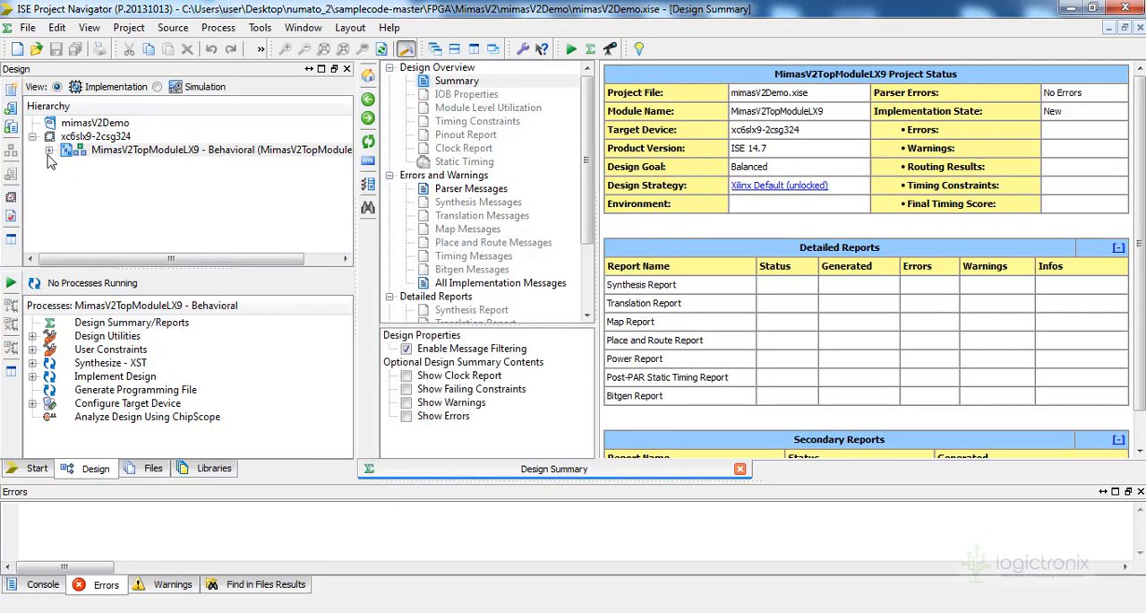
click(49, 151)
Examine the clocking, VGA, audio, seven-segment and running-light instances and the MimasV2.ucf file under the top module
click(129, 179)
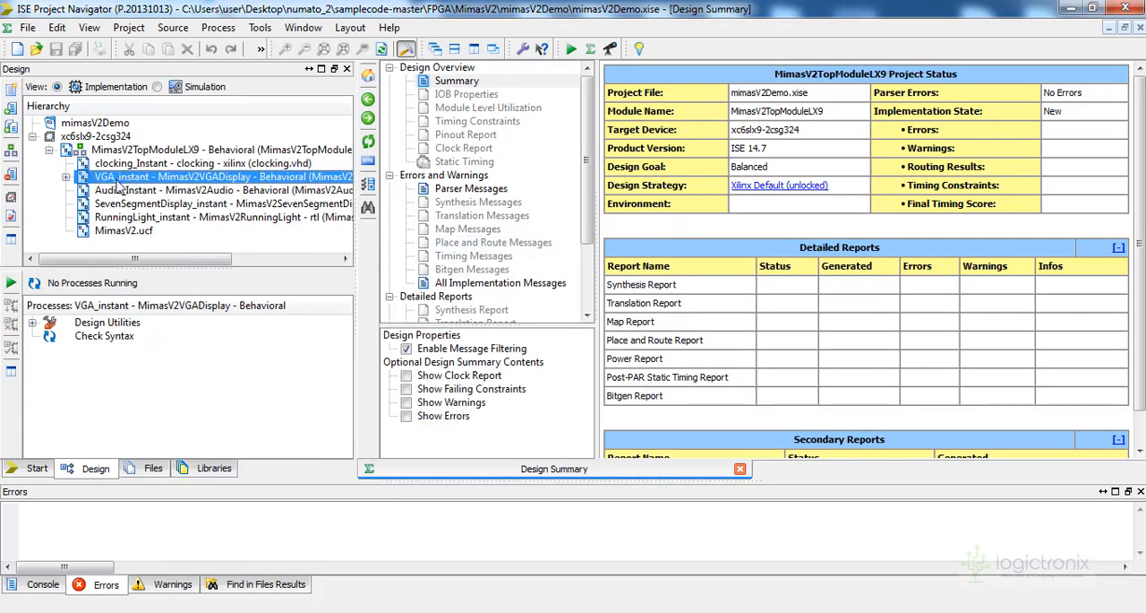
click(112, 165)
click(124, 192)
click(132, 205)
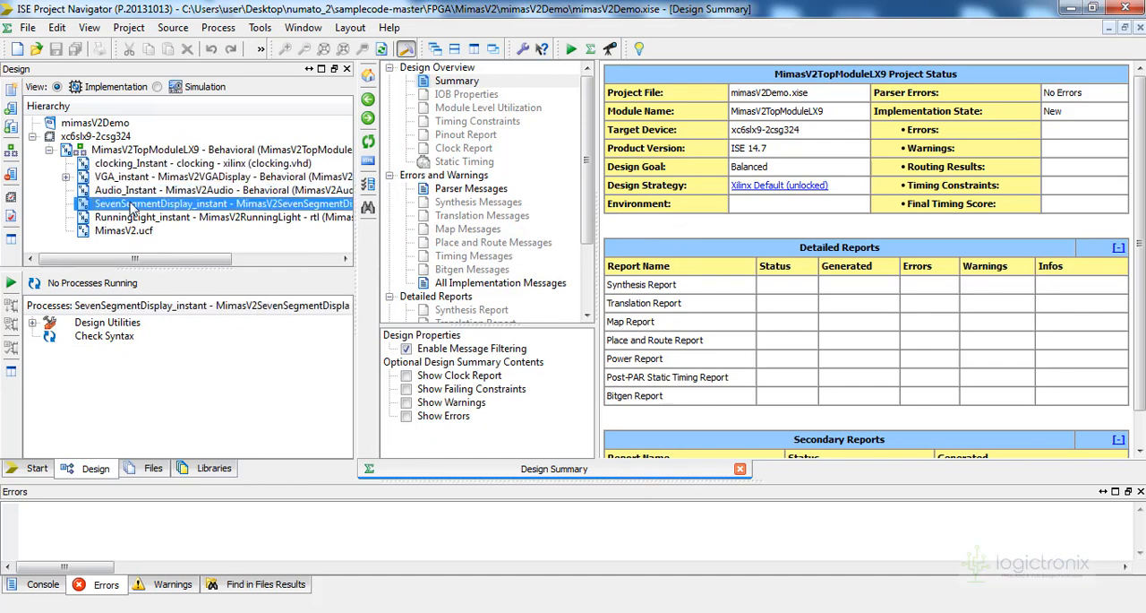
click(137, 217)
click(108, 232)
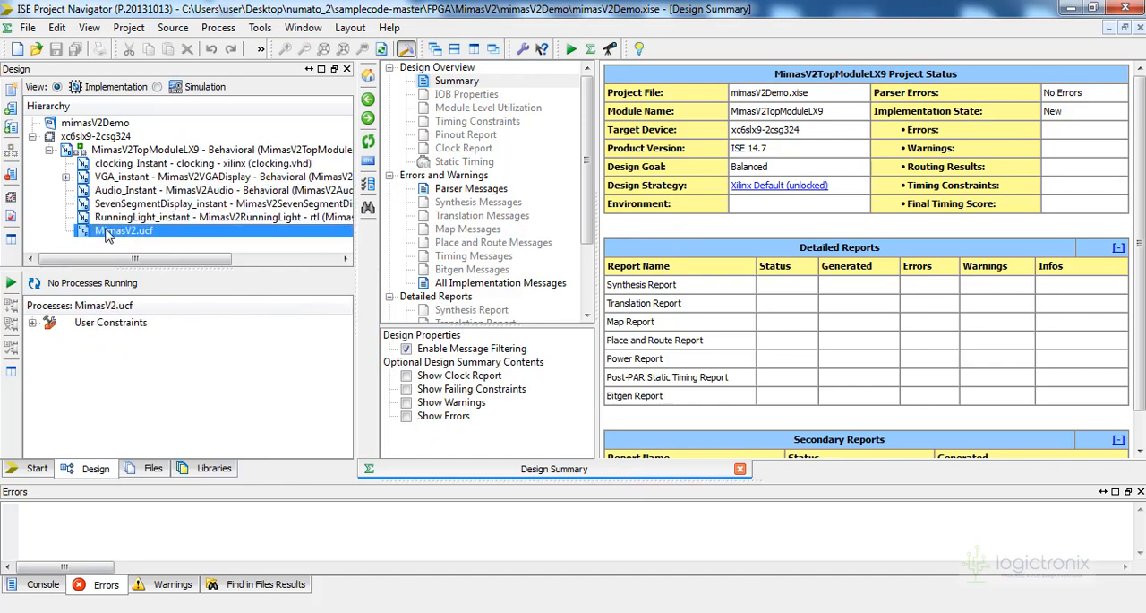
click(66, 178)
click(141, 190)
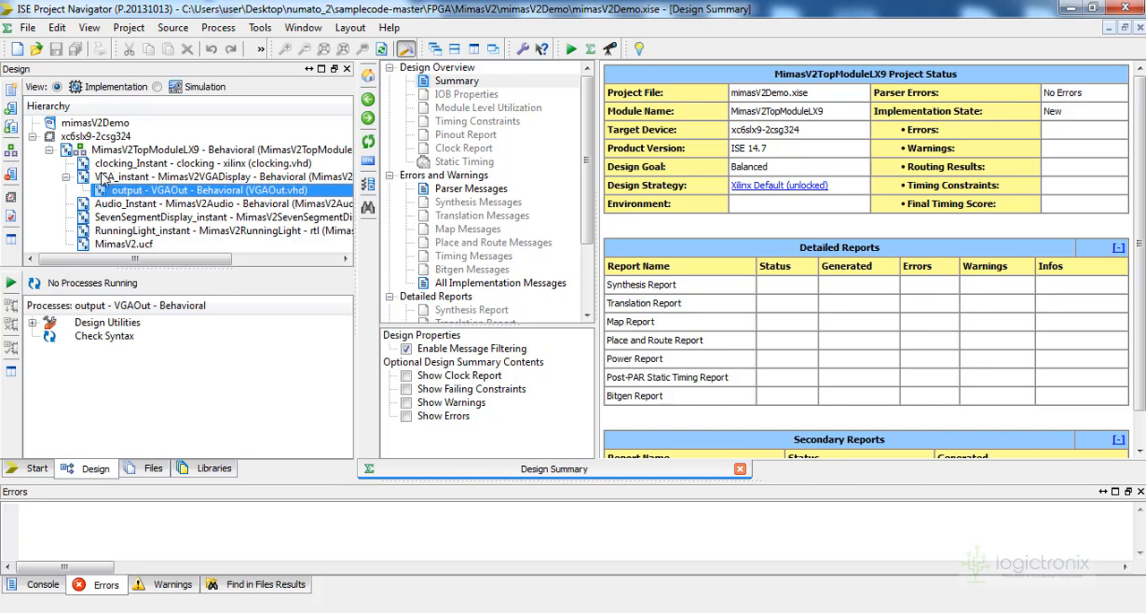
click(66, 178)
Generate the programming file for the MimasV2TopModuleLX9 top module and check the running build's progress
click(96, 152)
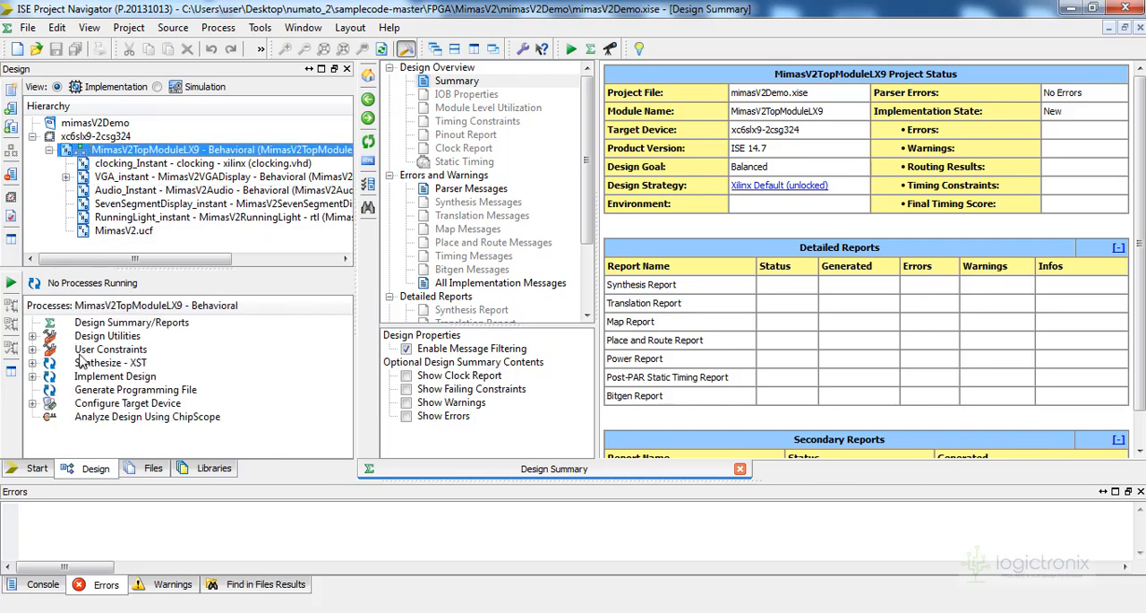
double_click(107, 390)
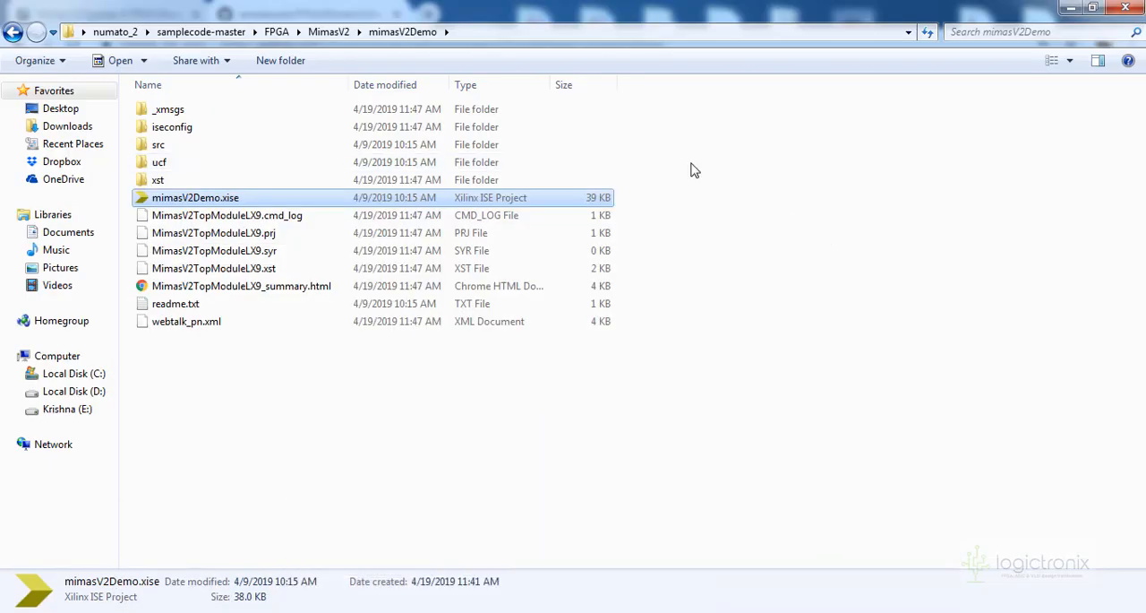
click(1071, 10)
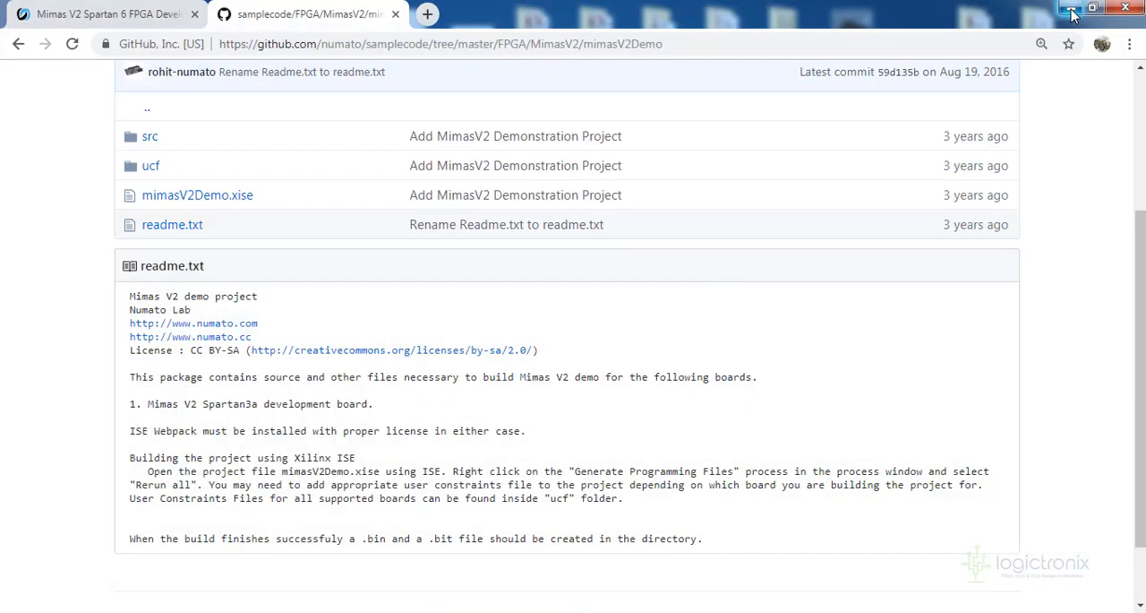
click(1072, 11)
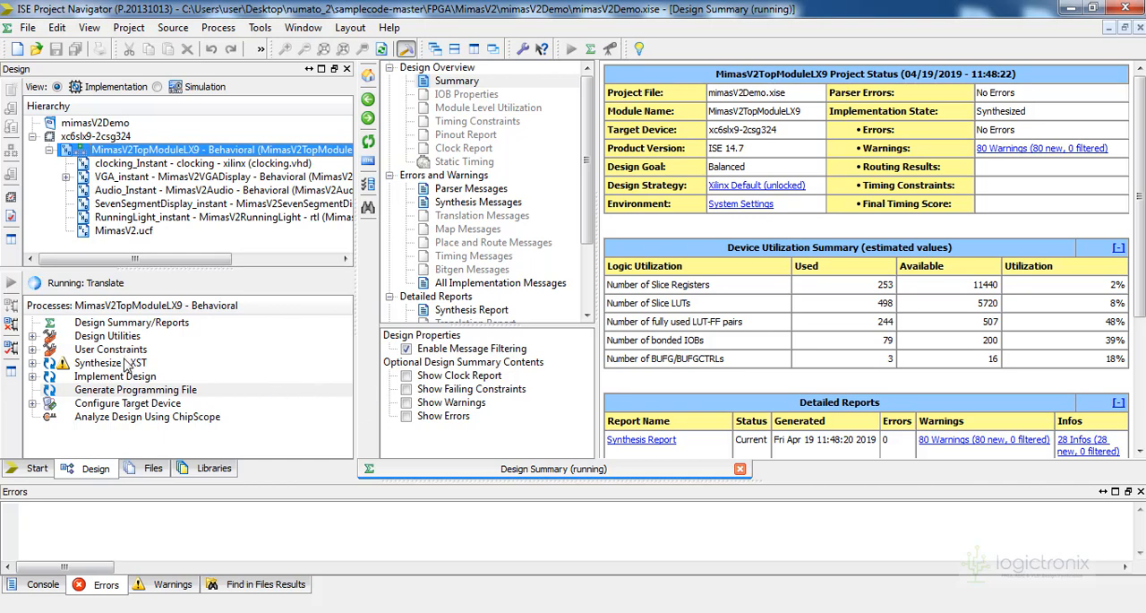
click(128, 362)
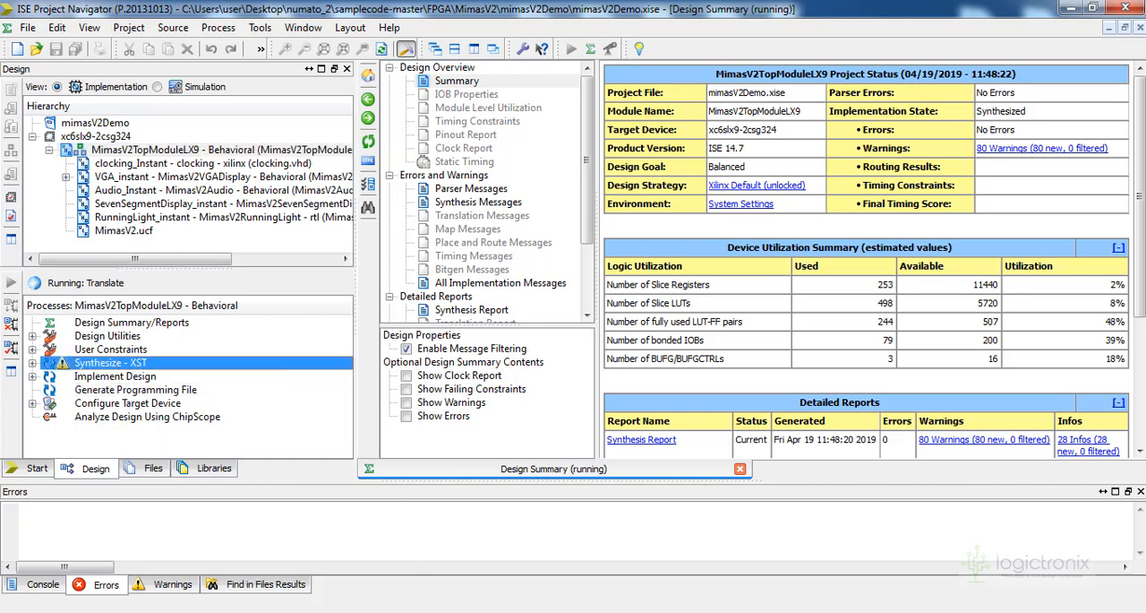
Switch to the samplecode repository on GitHub in the browser and review the mimasV2Demo folder with its readme.txt
key(alt+Tab)
click(412, 172)
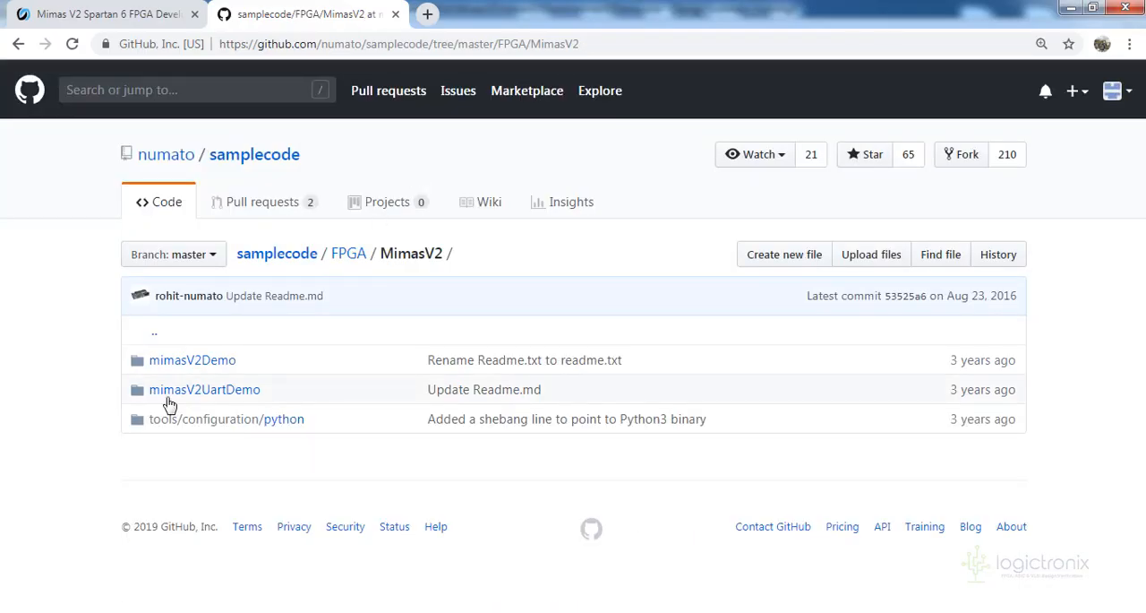
click(217, 360)
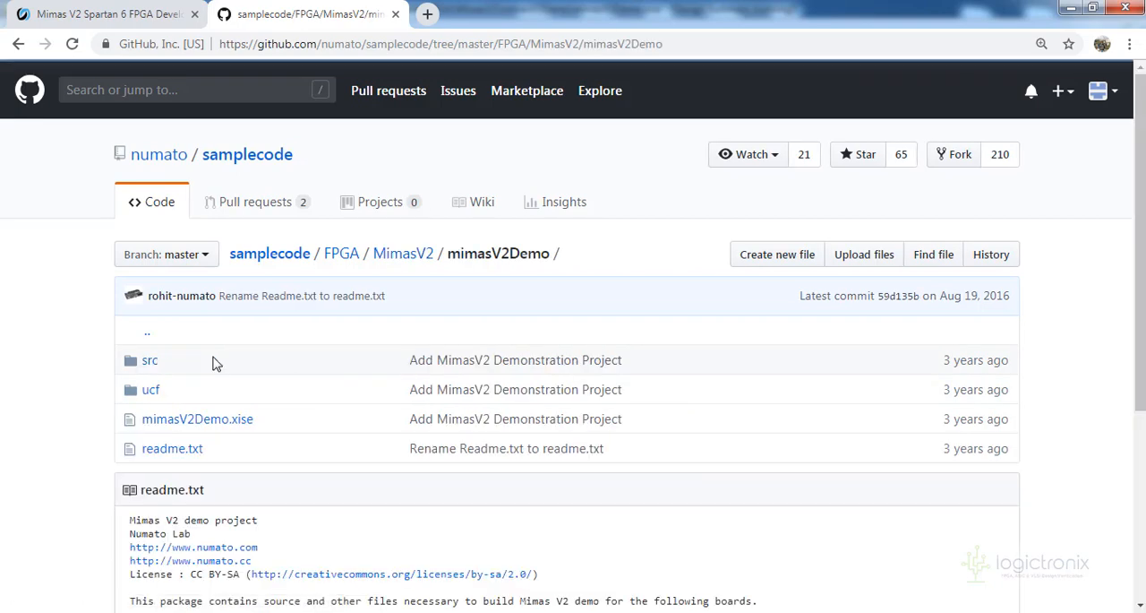
scroll(269, 328, down, 2)
click(151, 195)
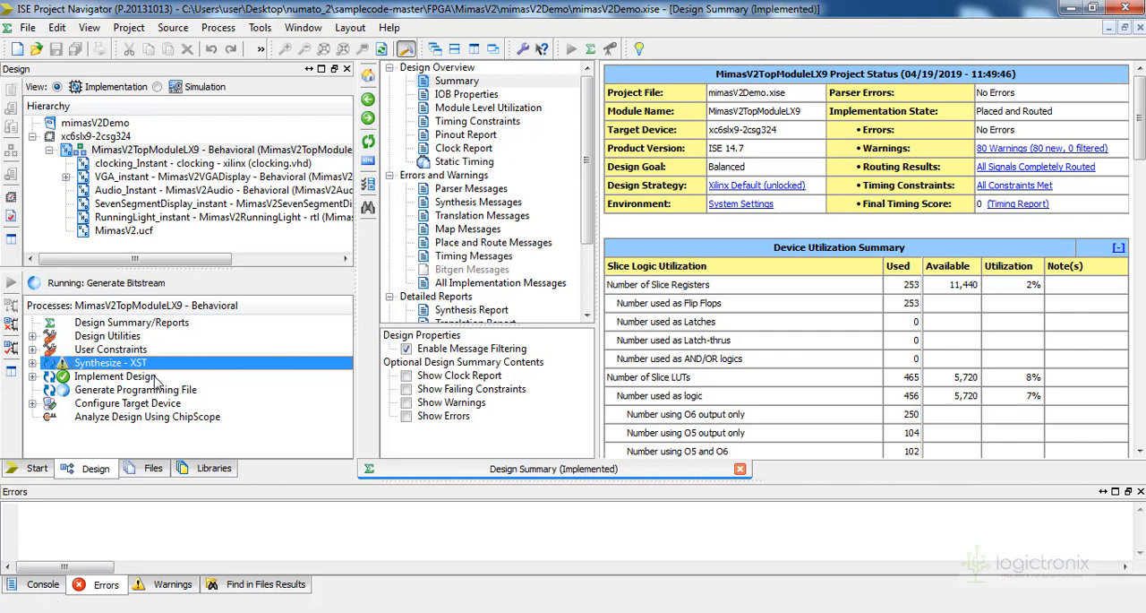
Open the VHDL sources MimasV2VGADisplay.vhd and MimasV2TopModuleLX9.vhd in ISE Project Navigator to review their code
double_click(175, 179)
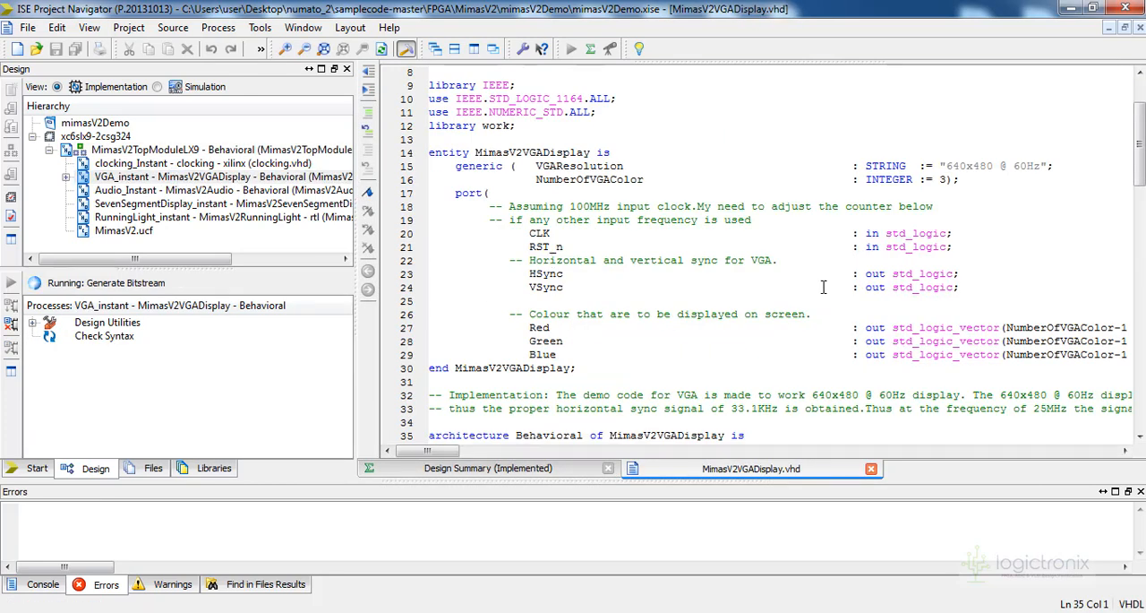
scroll(823, 286, down, 3)
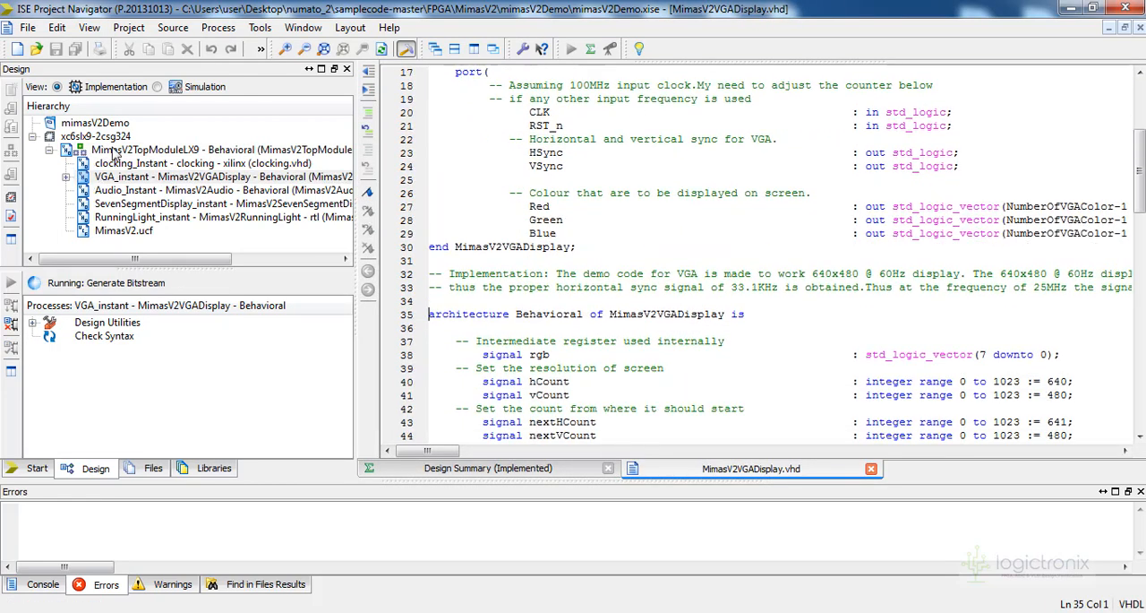
double_click(115, 150)
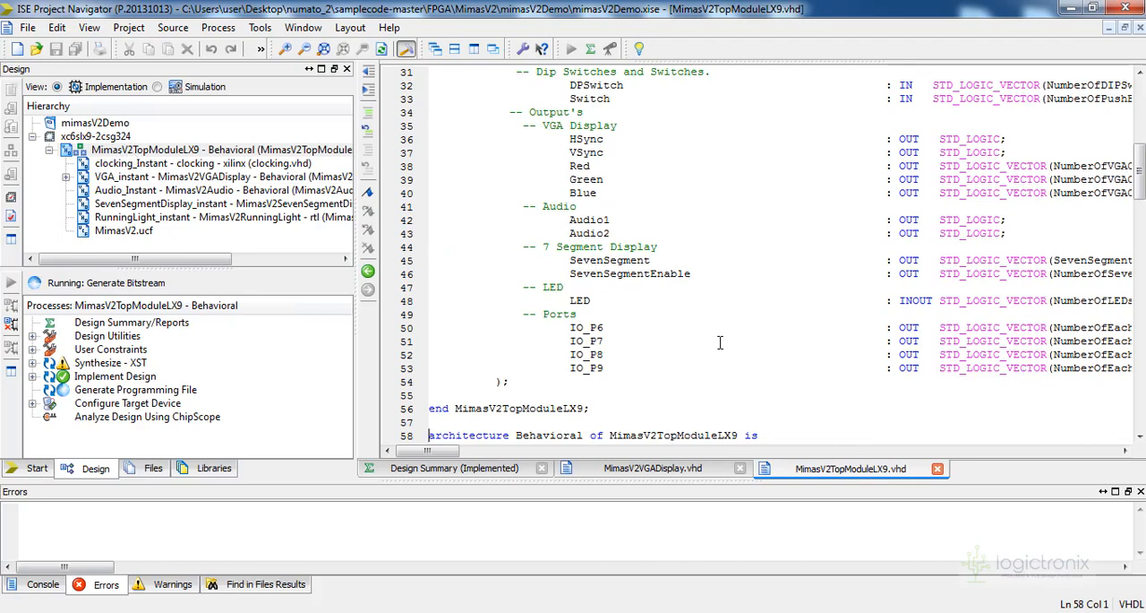
Review the generics, ports and component instances in MimasV2TopModuleLX9.vhd through to the end of the file
drag(1139, 170, 1140, 106)
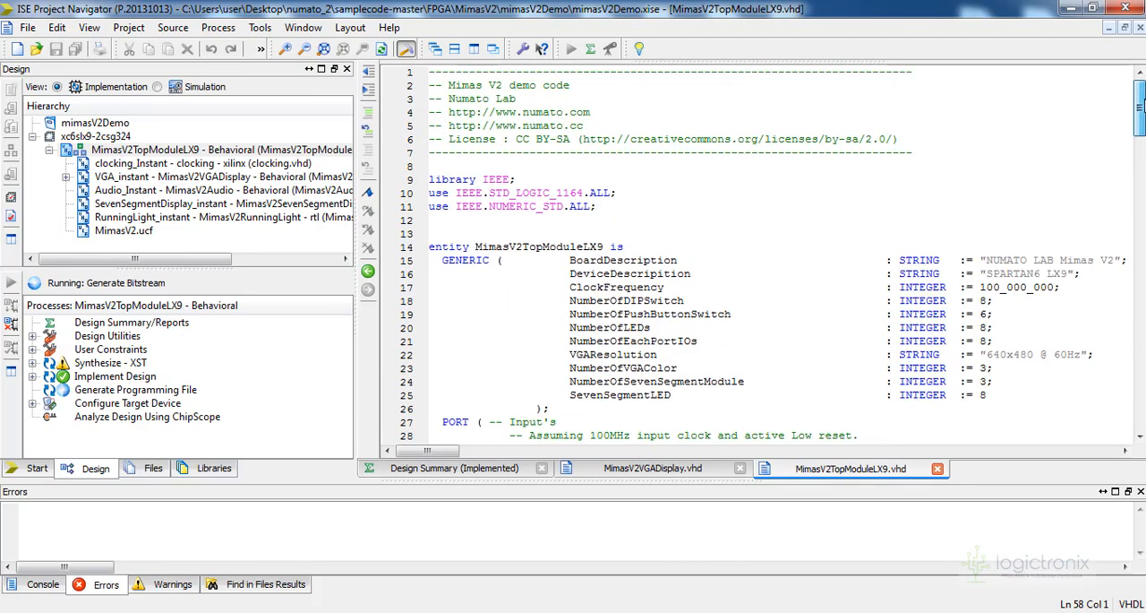
scroll(746, 297, down, 2)
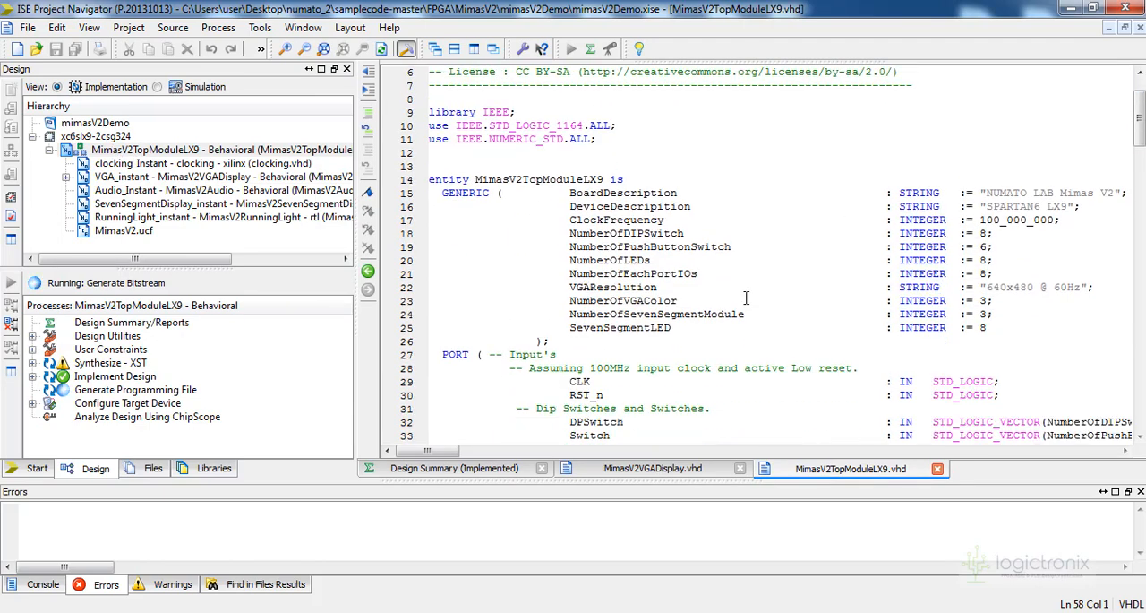
drag(1139, 149, 1139, 401)
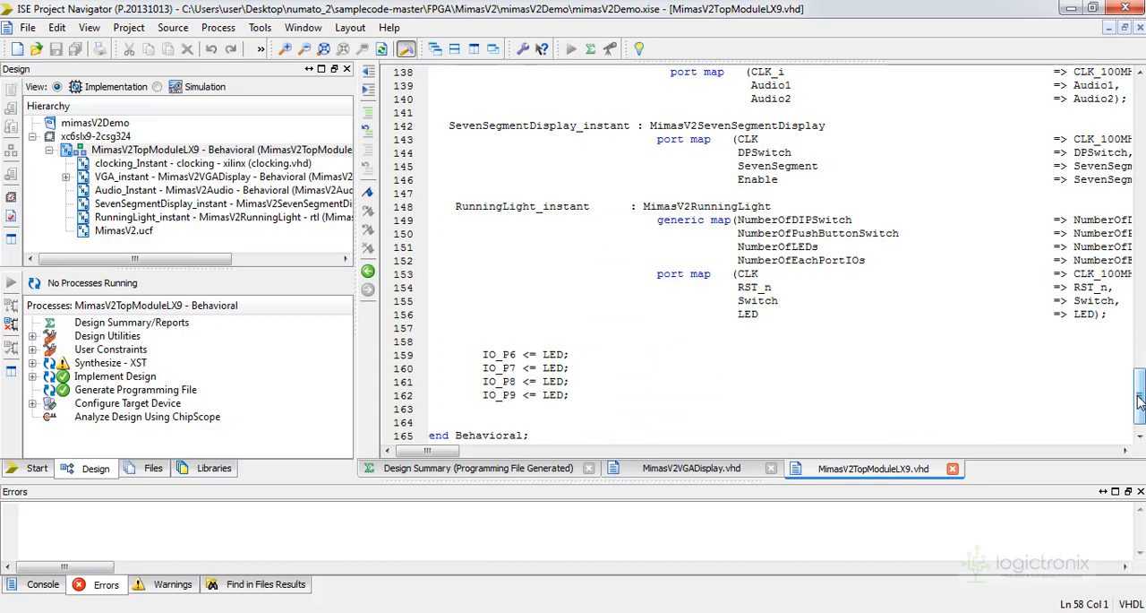
Run Configure Target Device to open iMPACT, initialize the JTAG chain in Boundary Scan and check the console output
double_click(127, 403)
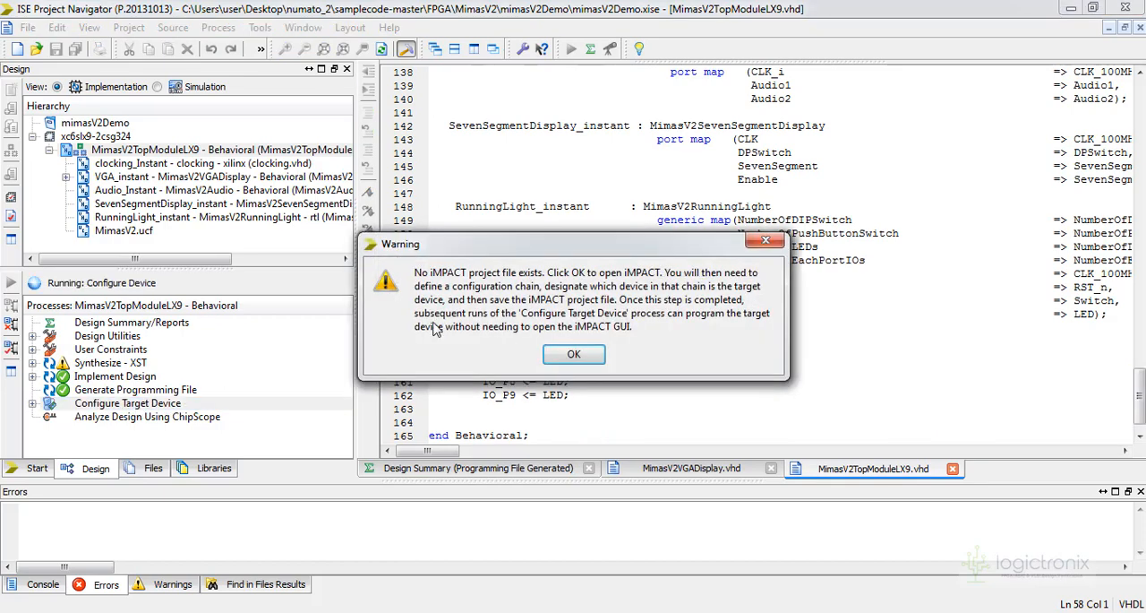
click(586, 354)
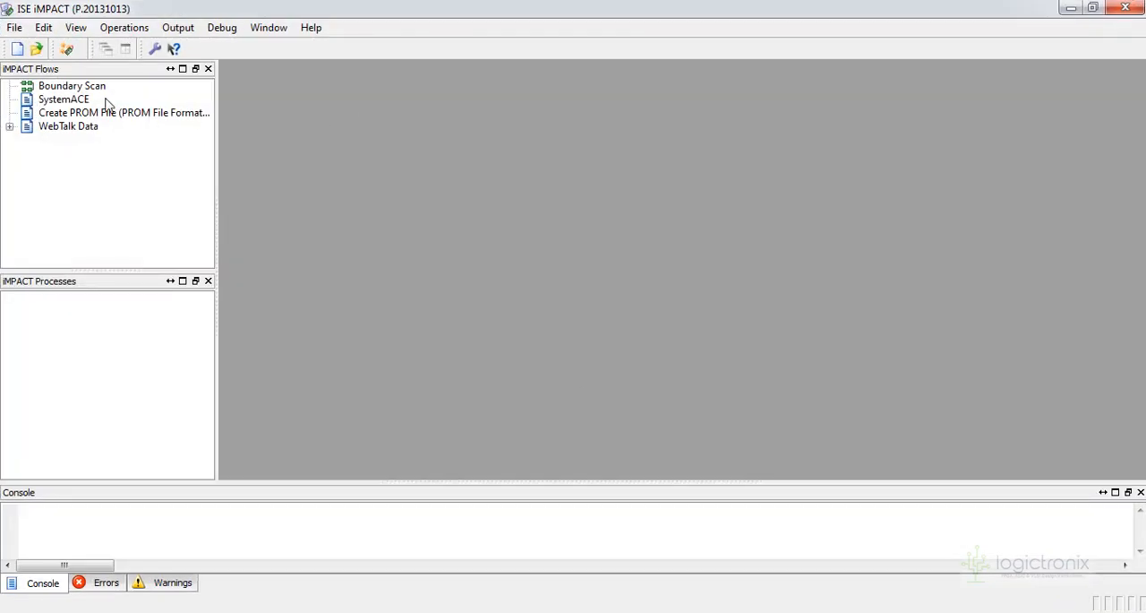
double_click(101, 89)
right_click(507, 200)
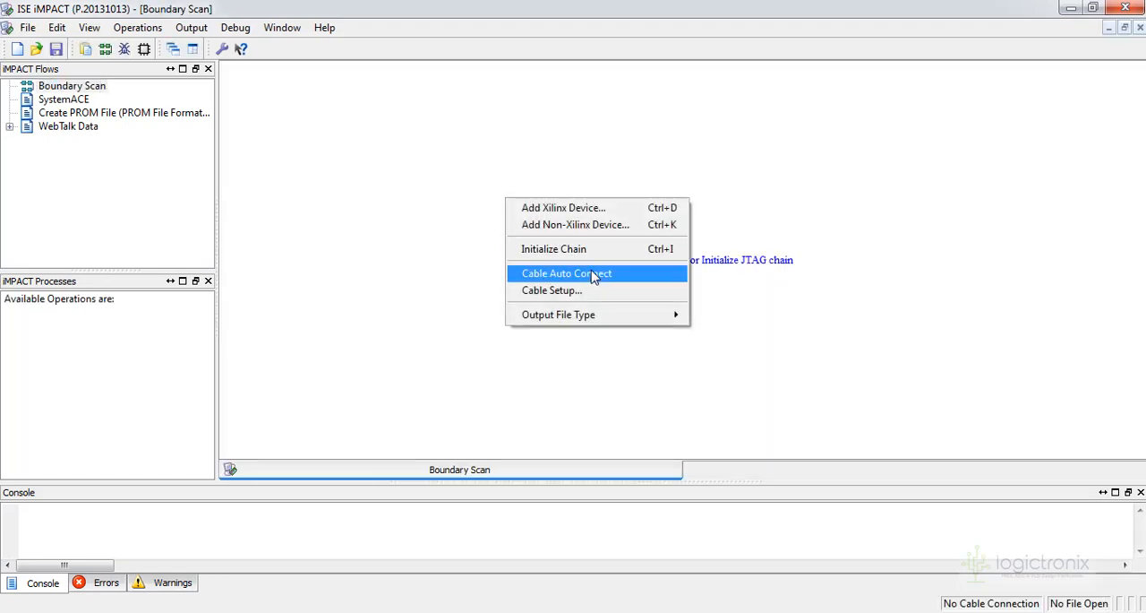
click(564, 249)
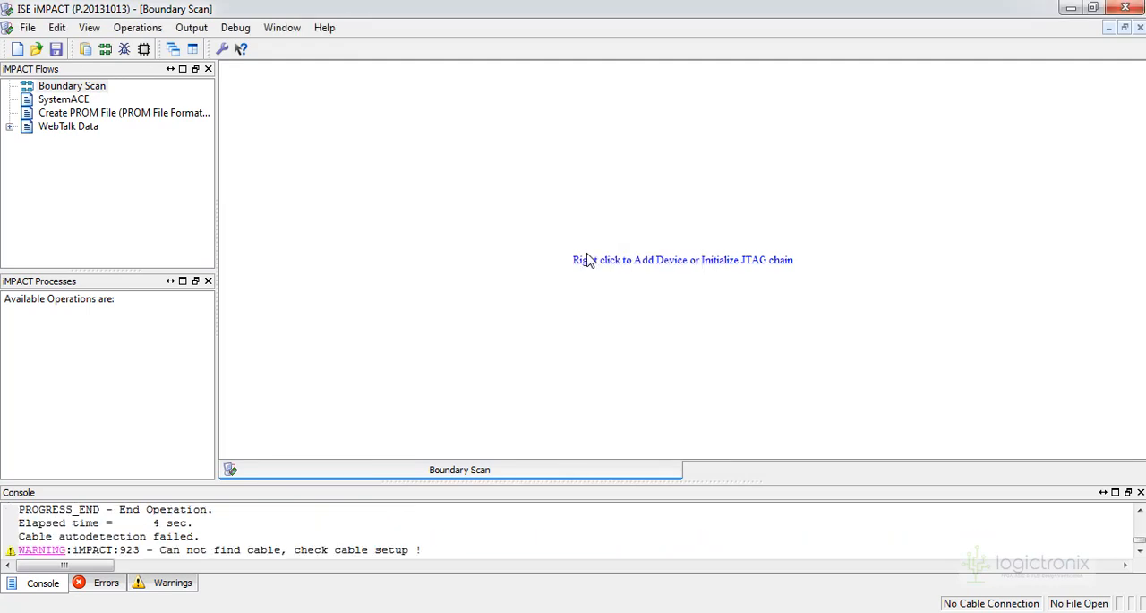
triple_click(241, 554)
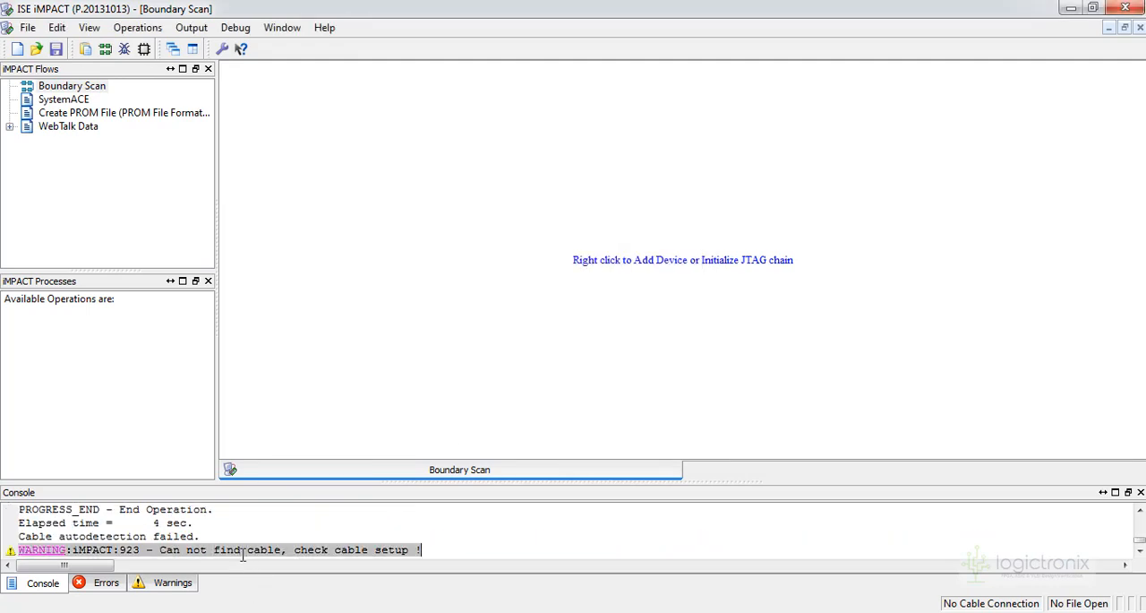
Switch to Windows Explorer, return to the numato_2 folder and select the numatocdcdriver folder
key(alt+Tab)
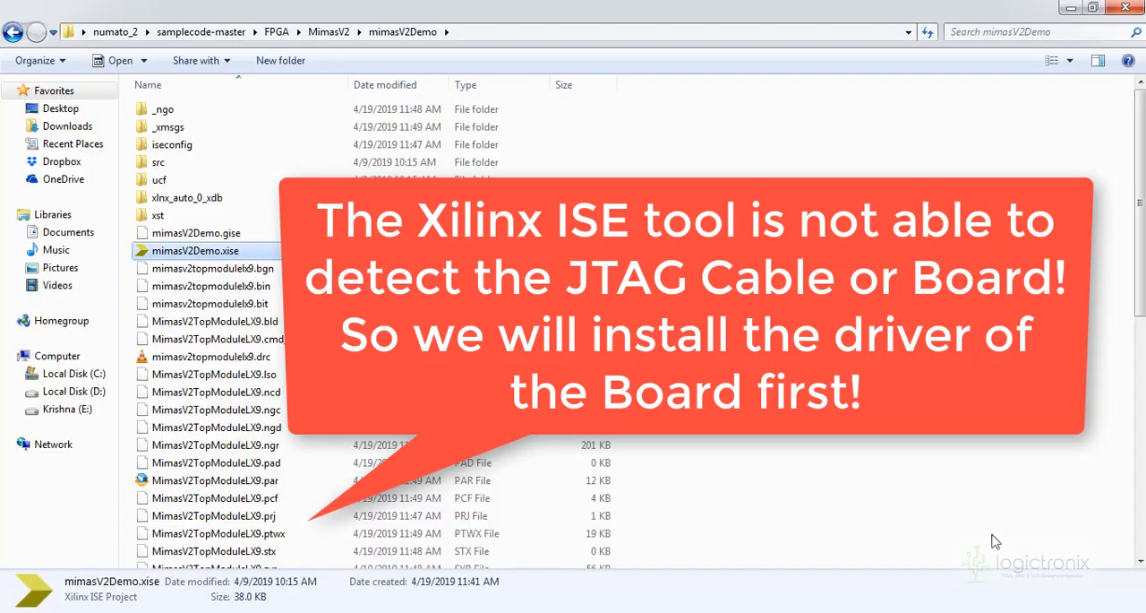
click(13, 32)
click(14, 32)
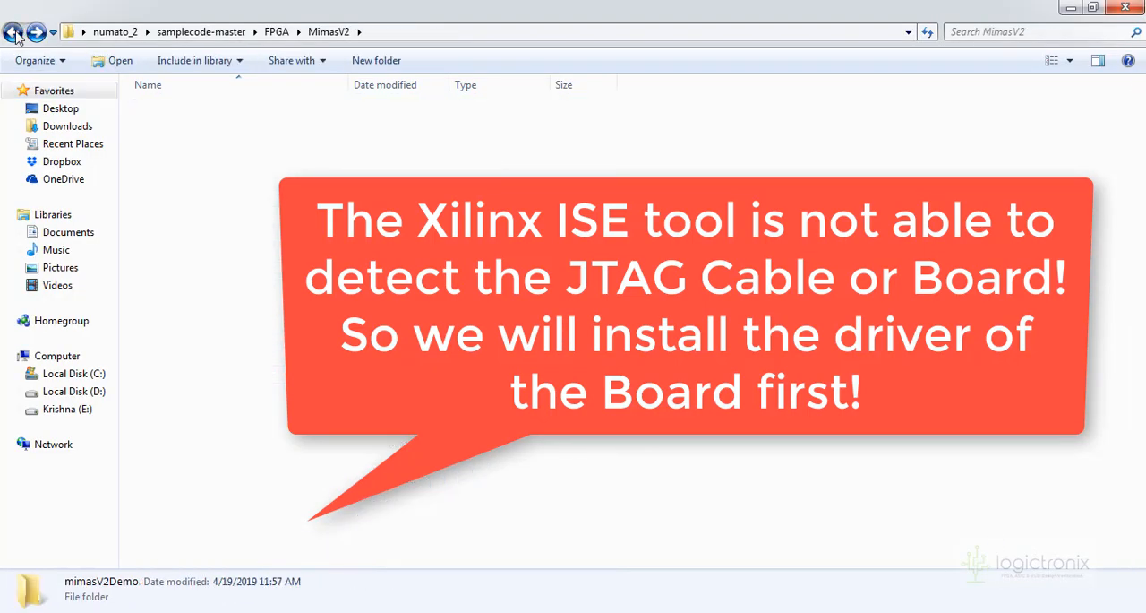
click(14, 33)
click(14, 33)
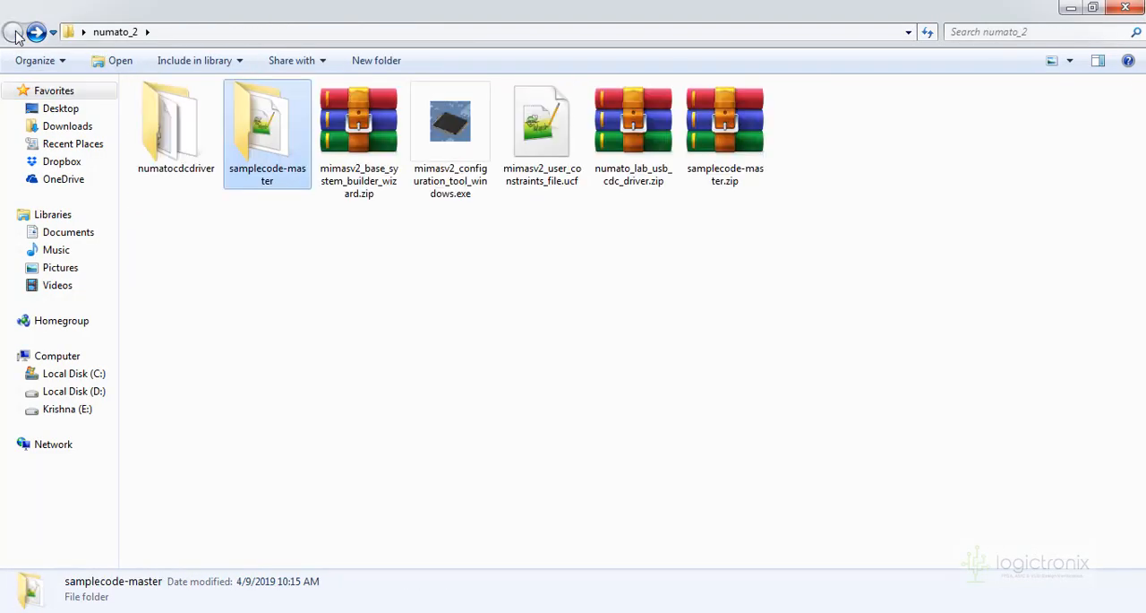
click(189, 160)
Open Device Manager beside the numato_2 folder and select the Numato Lab Mimas V2 Spartan6 board under Other devices
key(super)
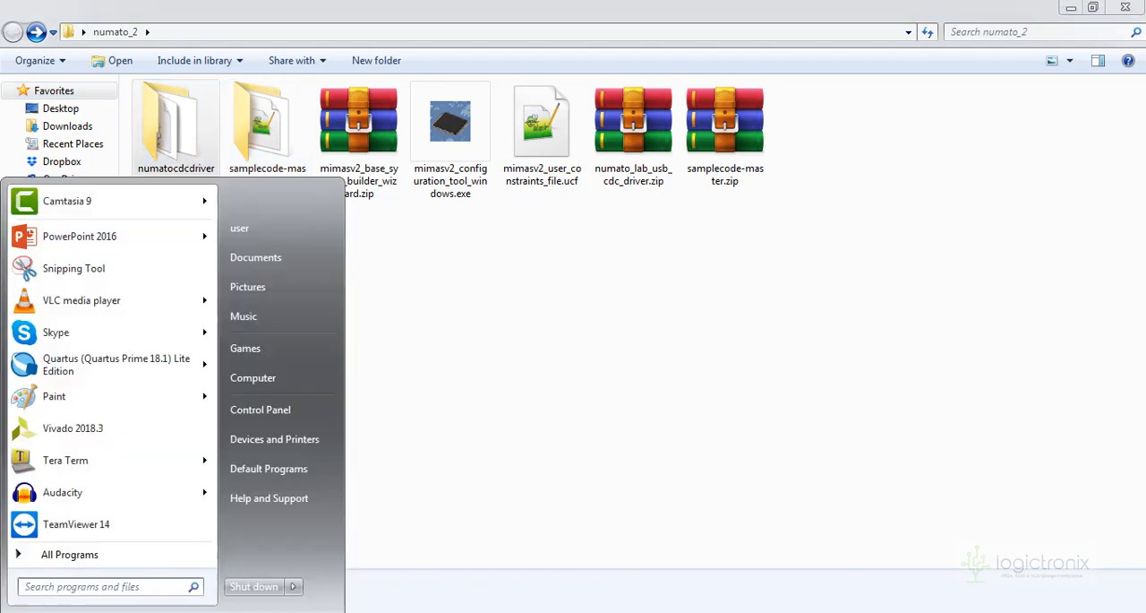
click(266, 387)
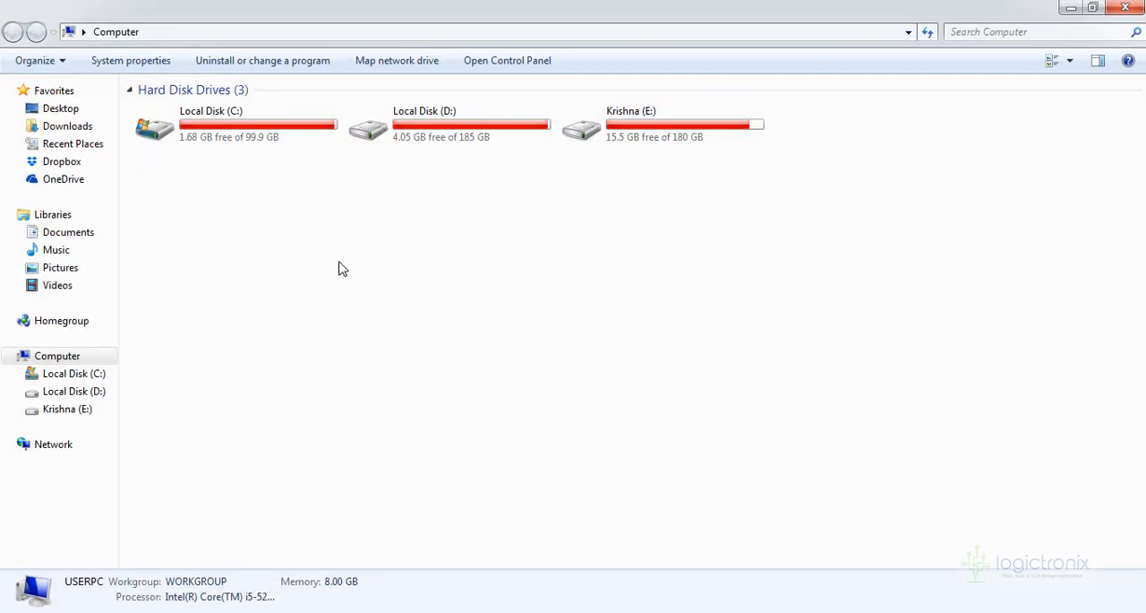
click(154, 62)
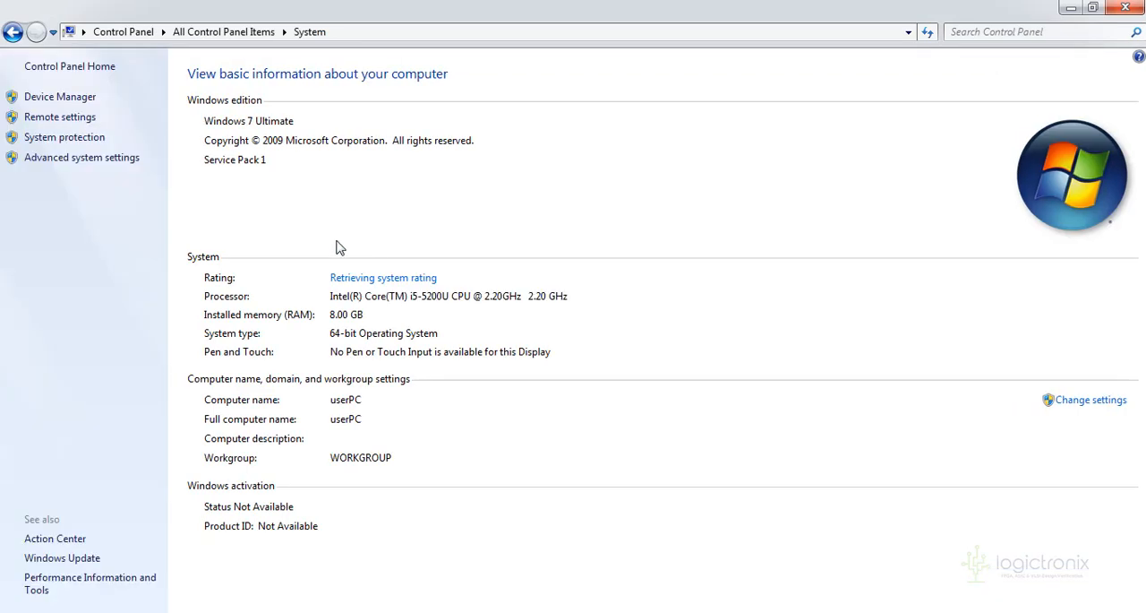
click(60, 97)
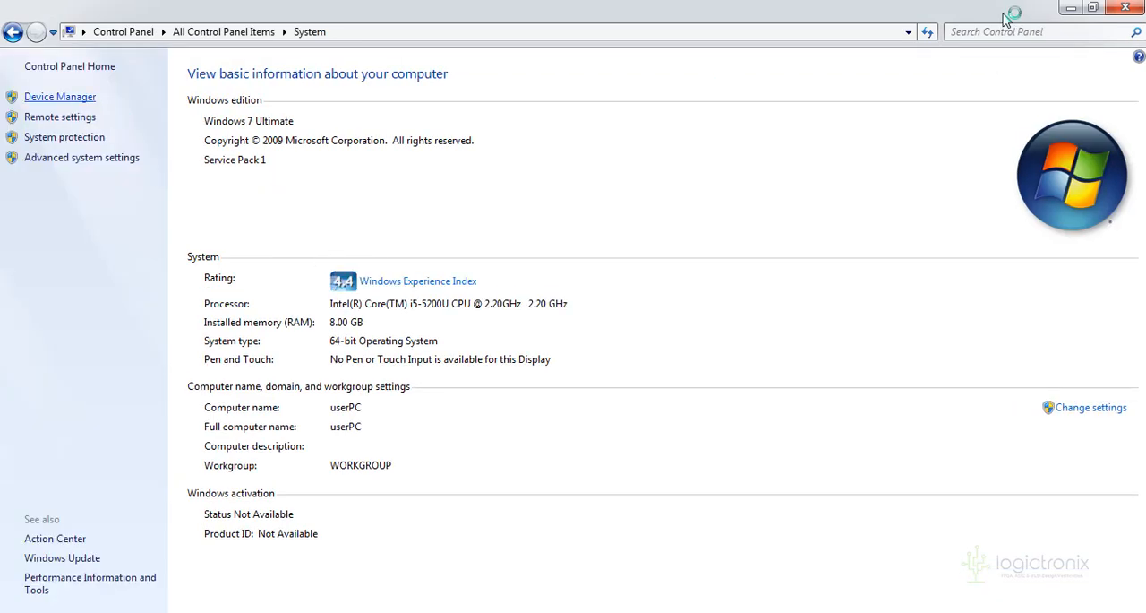
click(1072, 8)
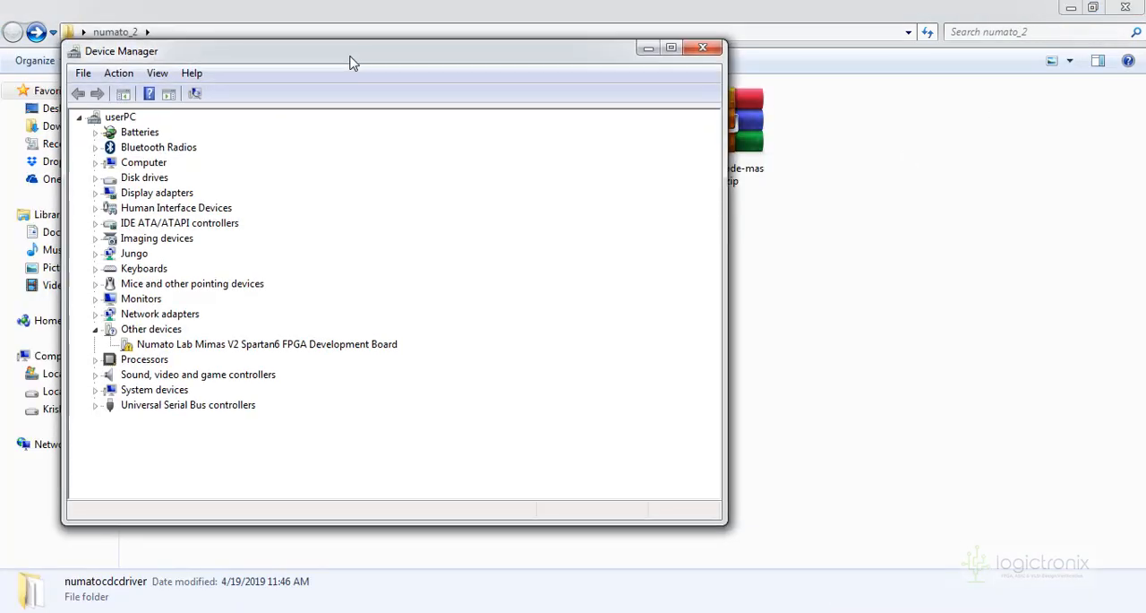
drag(344, 52, 710, 99)
click(627, 391)
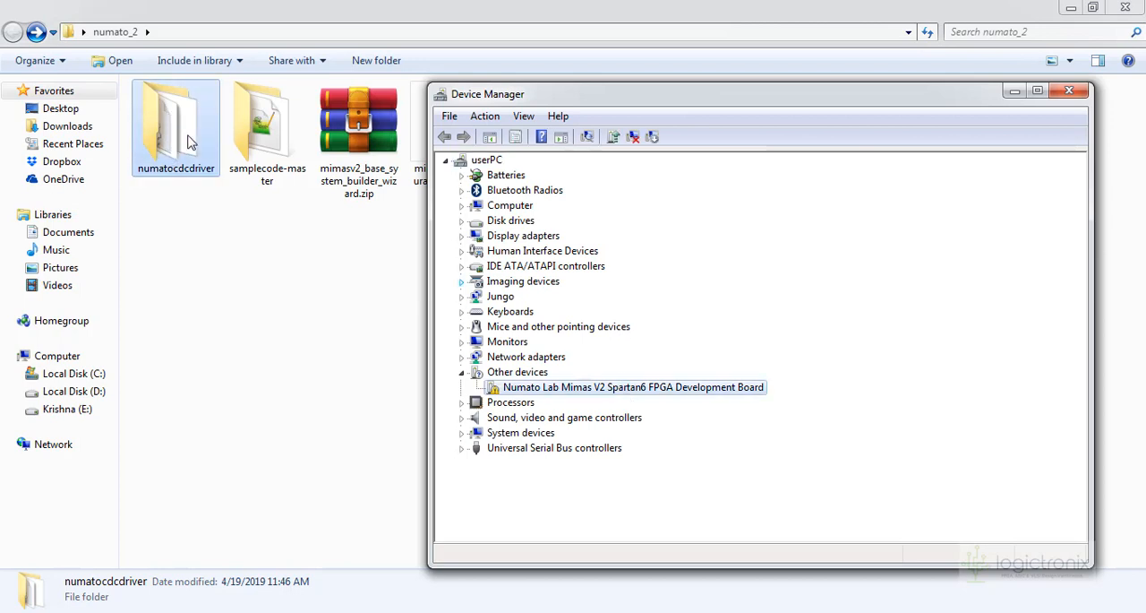
Start a manual driver update for the Mimas V2 board with numato_2\numatocdcdriver as the search location, including subfolders
right_click(604, 389)
click(658, 398)
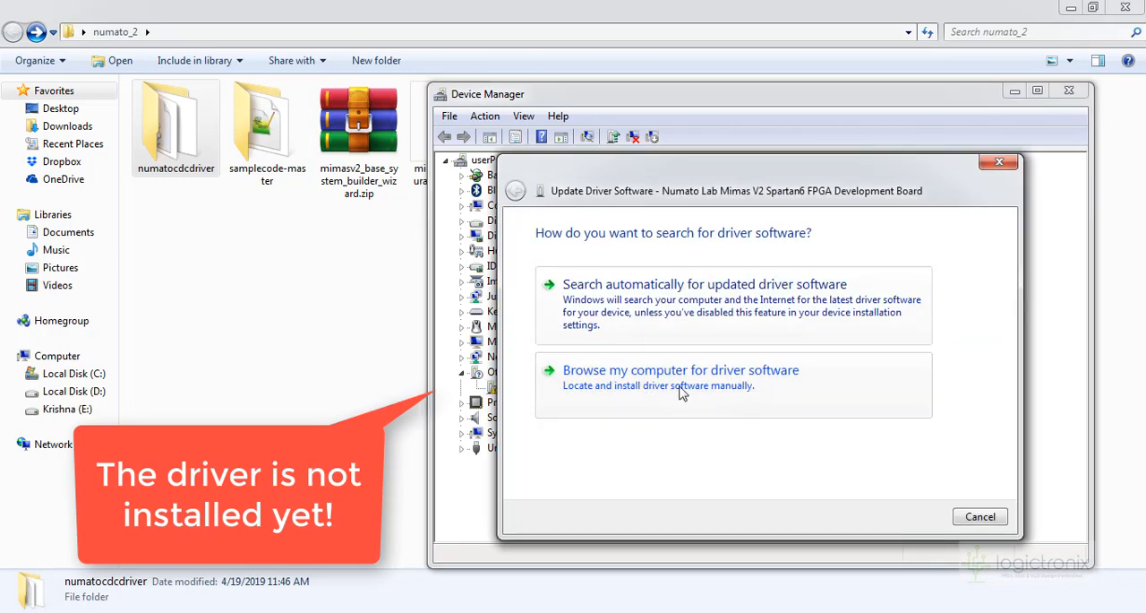
click(681, 392)
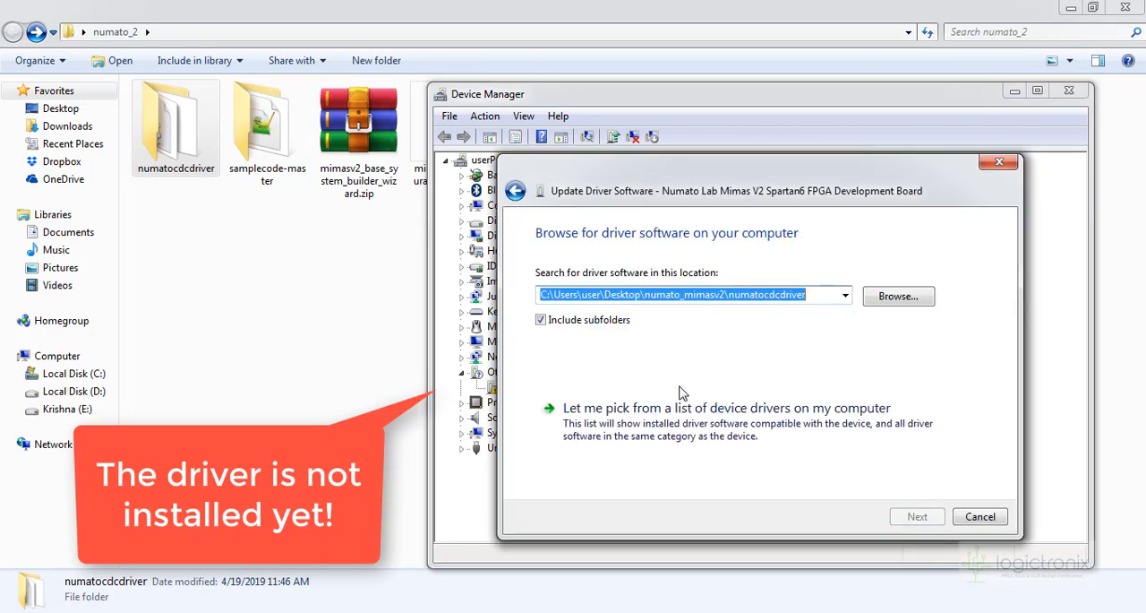
click(898, 297)
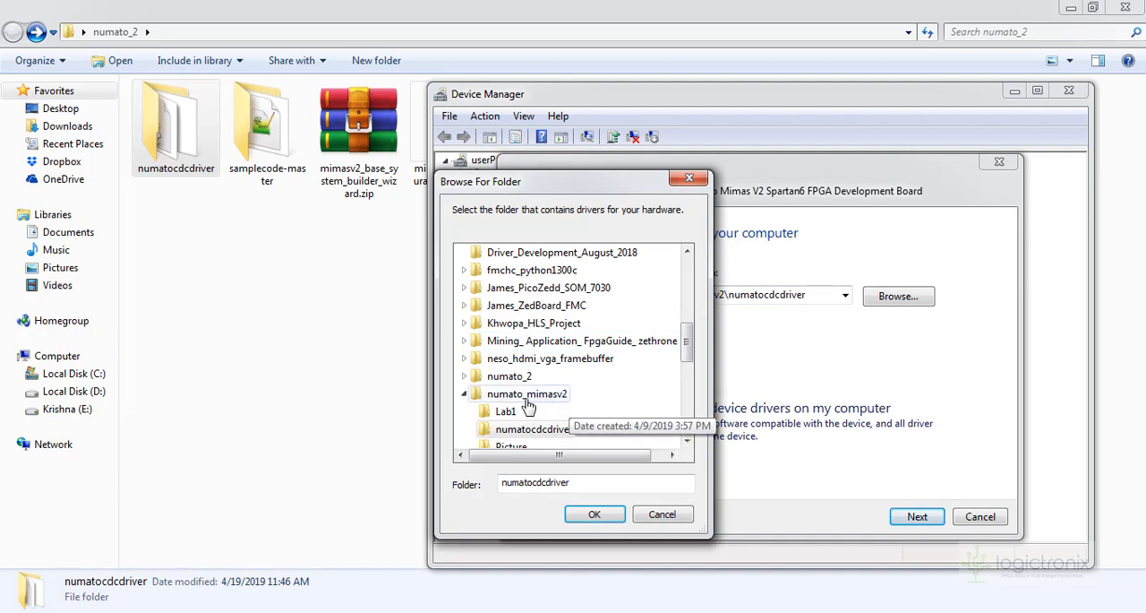
click(464, 376)
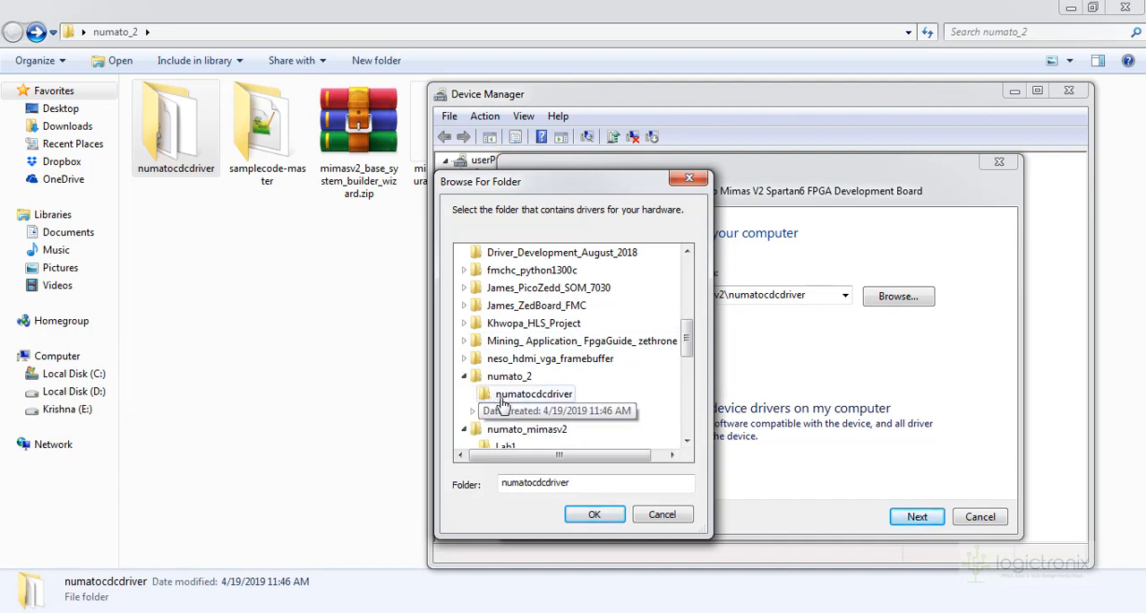
click(503, 398)
click(594, 514)
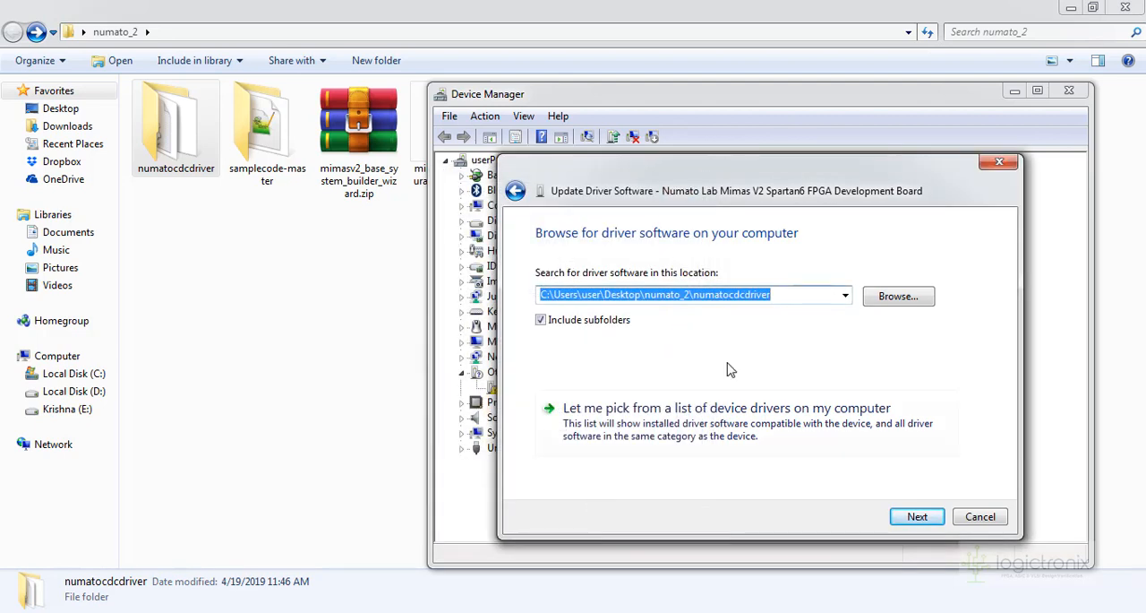
Install the Numato Systems driver for the board, allowing the device software, and close the wizard and Device Manager
click(917, 517)
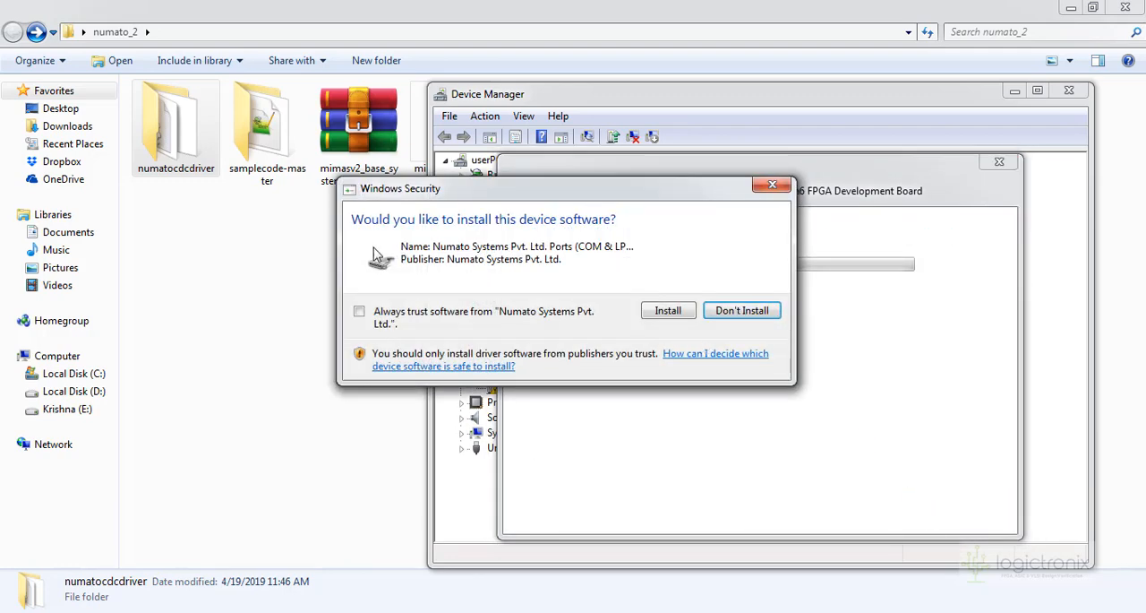
click(665, 313)
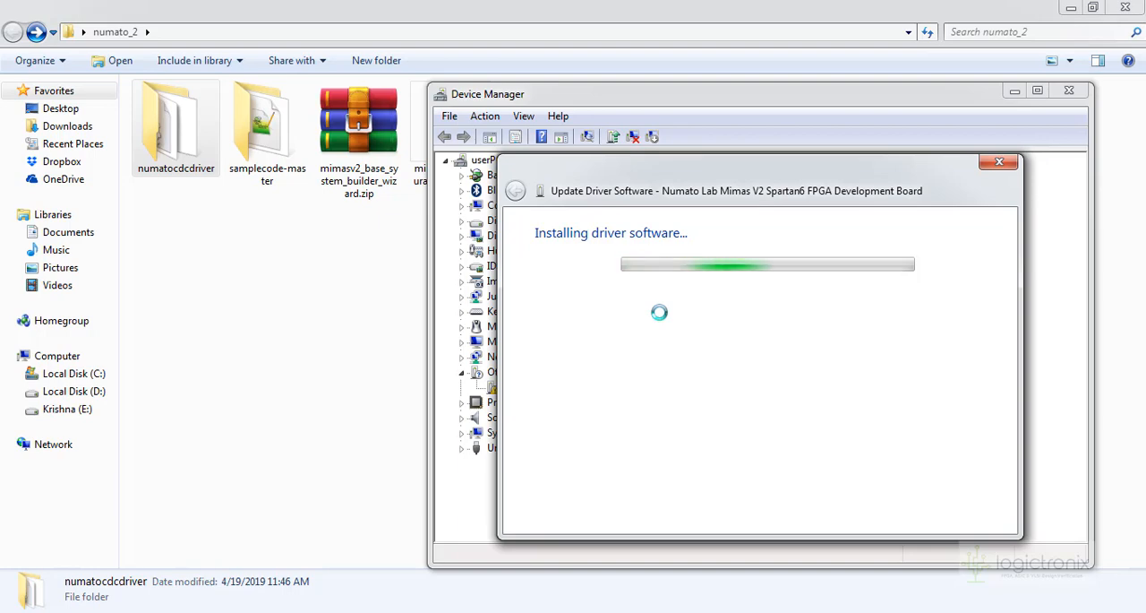
drag(681, 172, 602, 150)
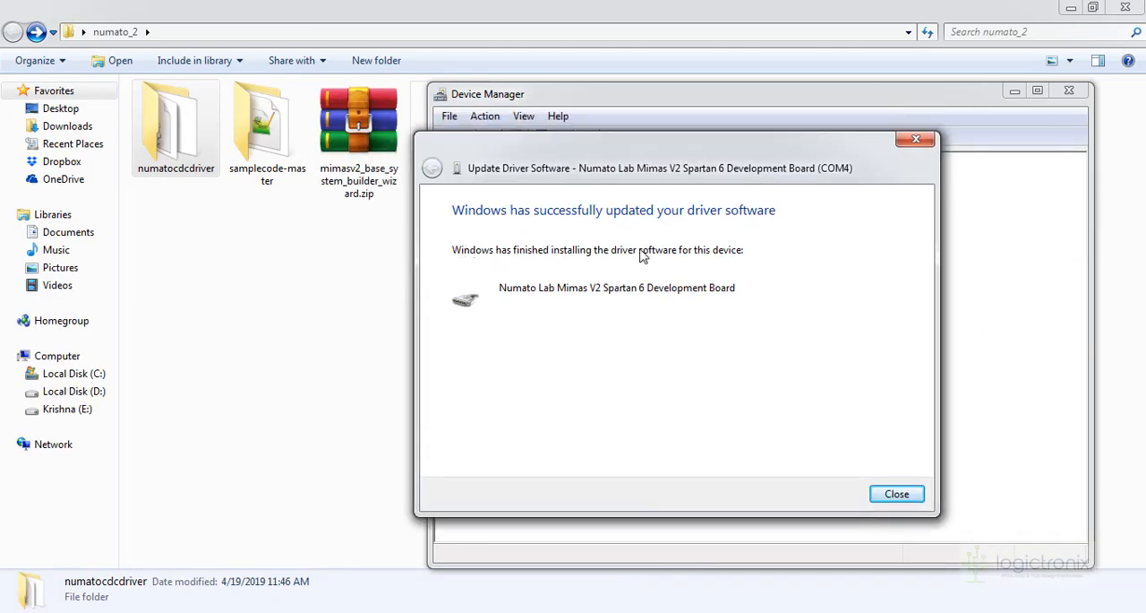
click(894, 495)
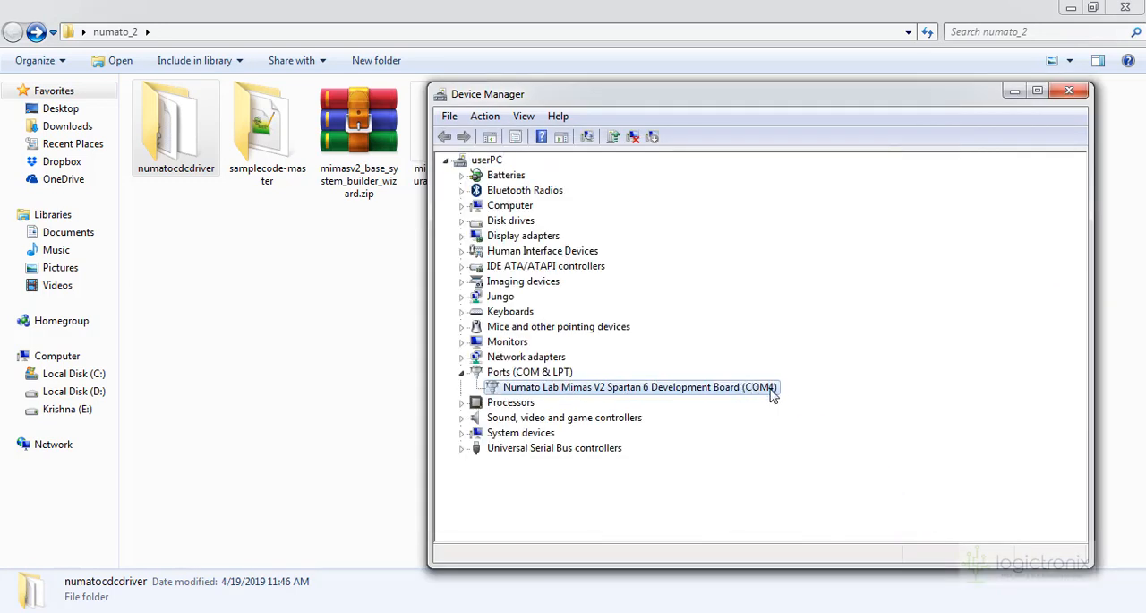
click(1069, 91)
Switch to iMPACT, retry initializing the JTAG chain in Boundary Scan and check the console output
click(467, 612)
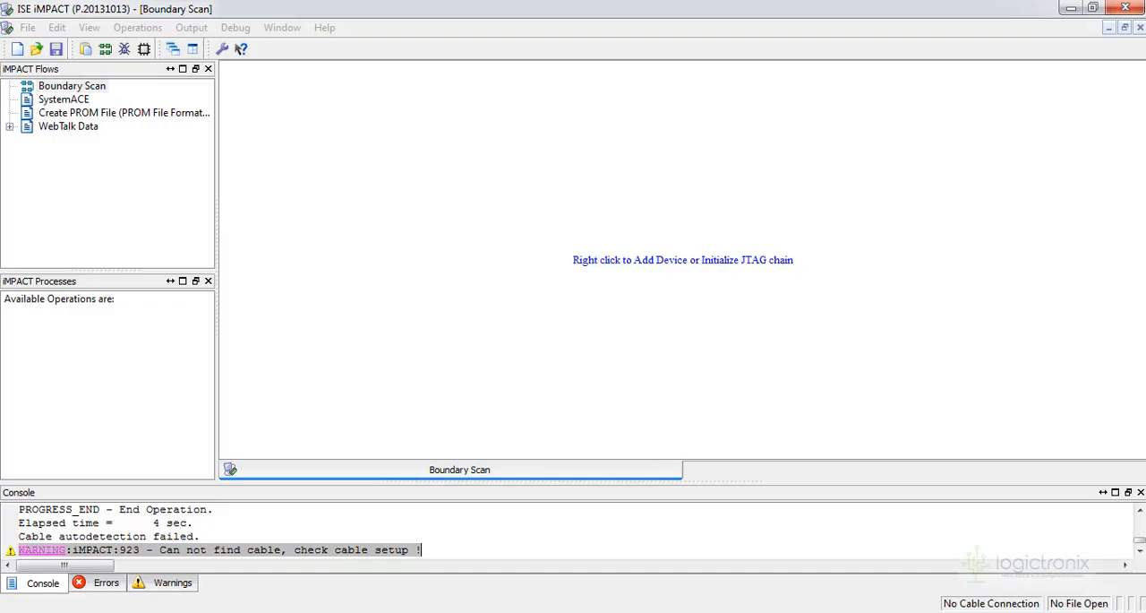
right_click(392, 148)
click(436, 189)
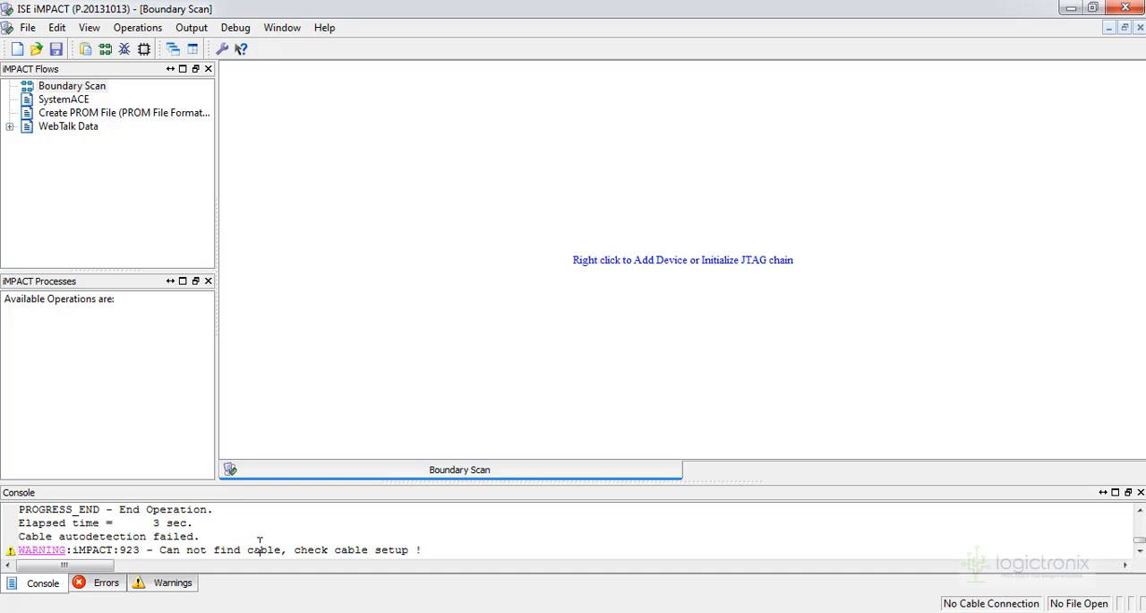
triple_click(260, 547)
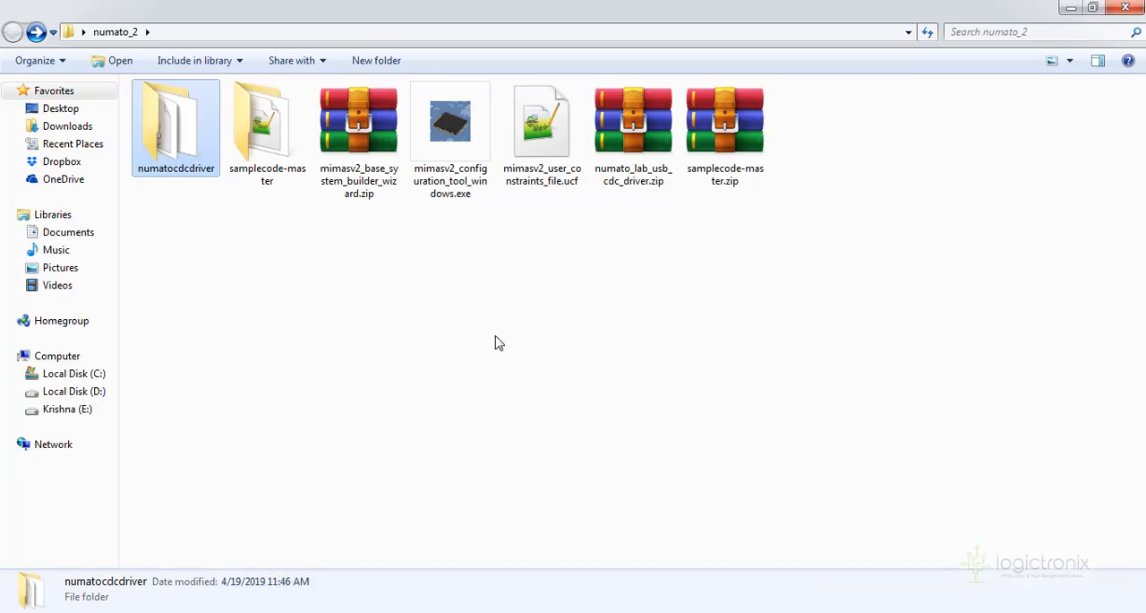
Locate mimasv2_configuration_tool_windows.exe in numato_2 and view the matching Downloads list on the Mimas V2 product page in the browser
click(448, 175)
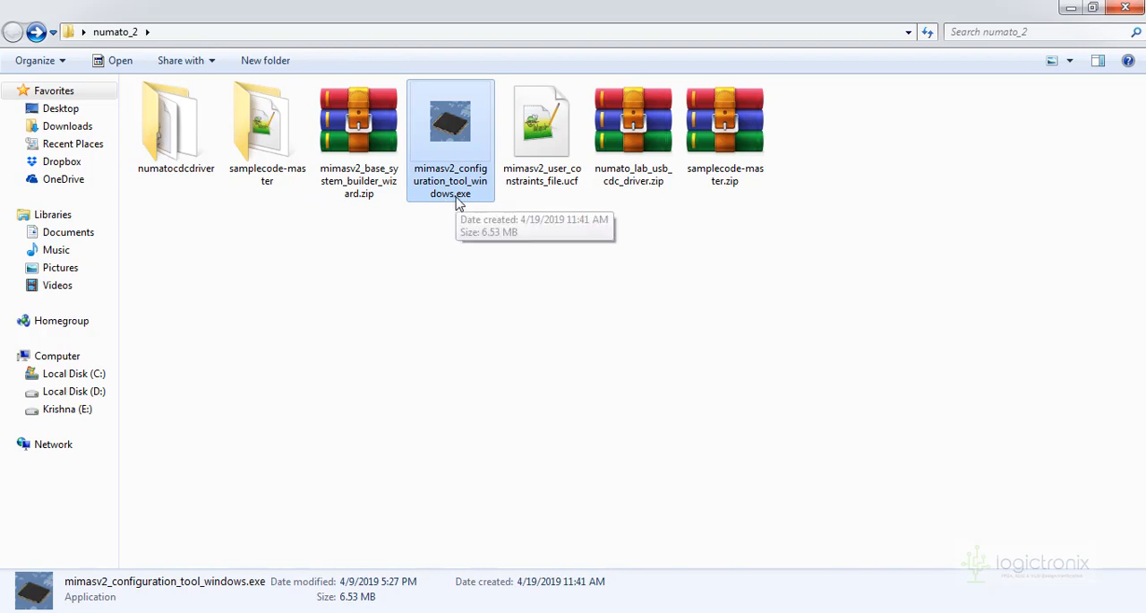
click(340, 612)
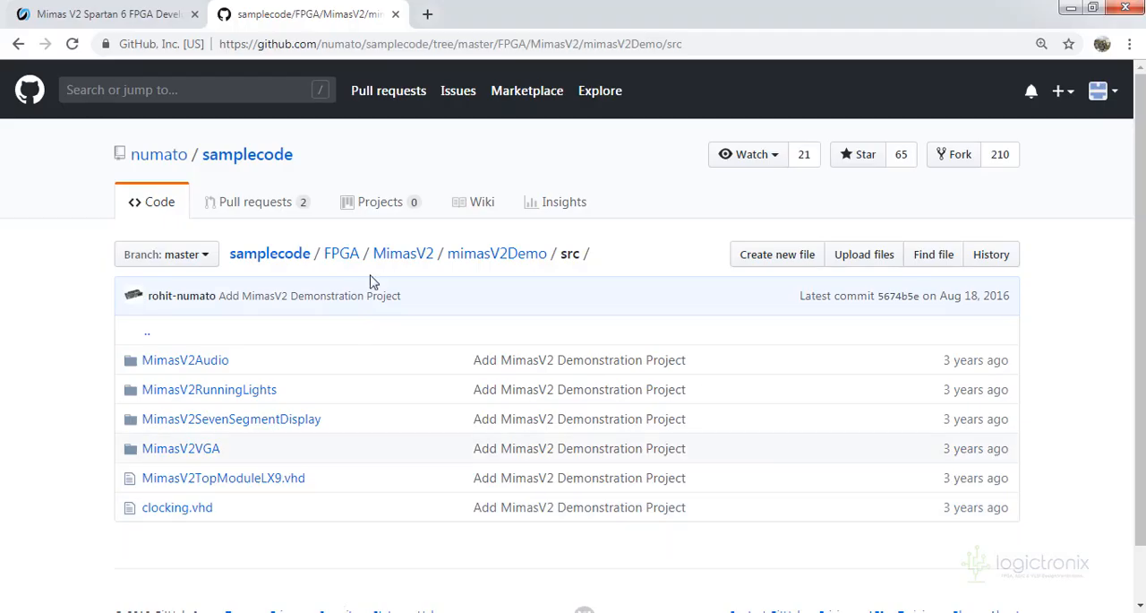
click(104, 17)
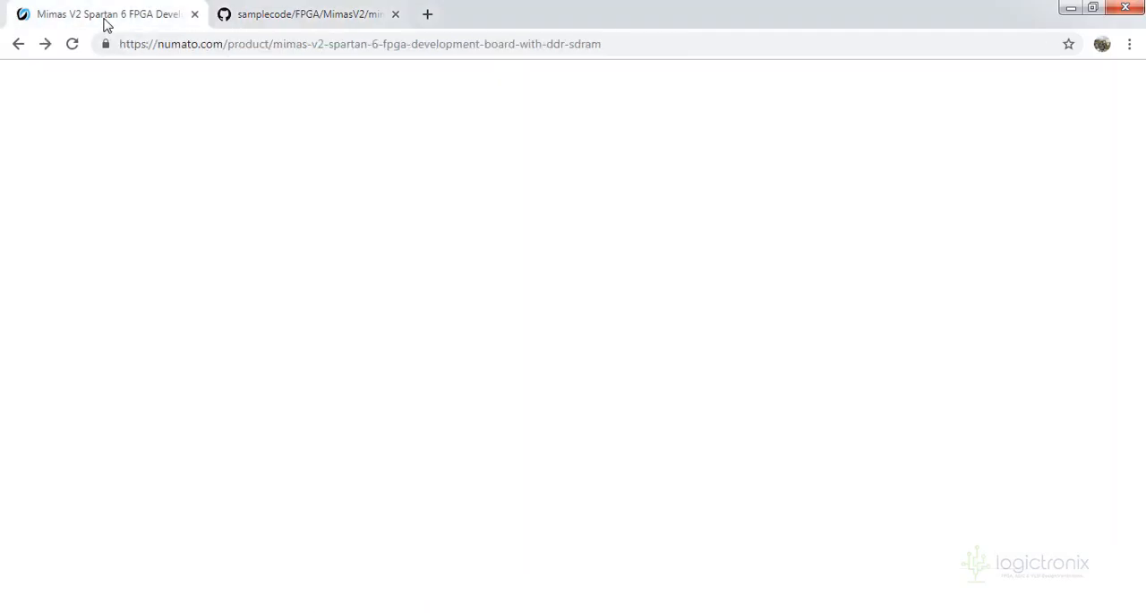
click(331, 272)
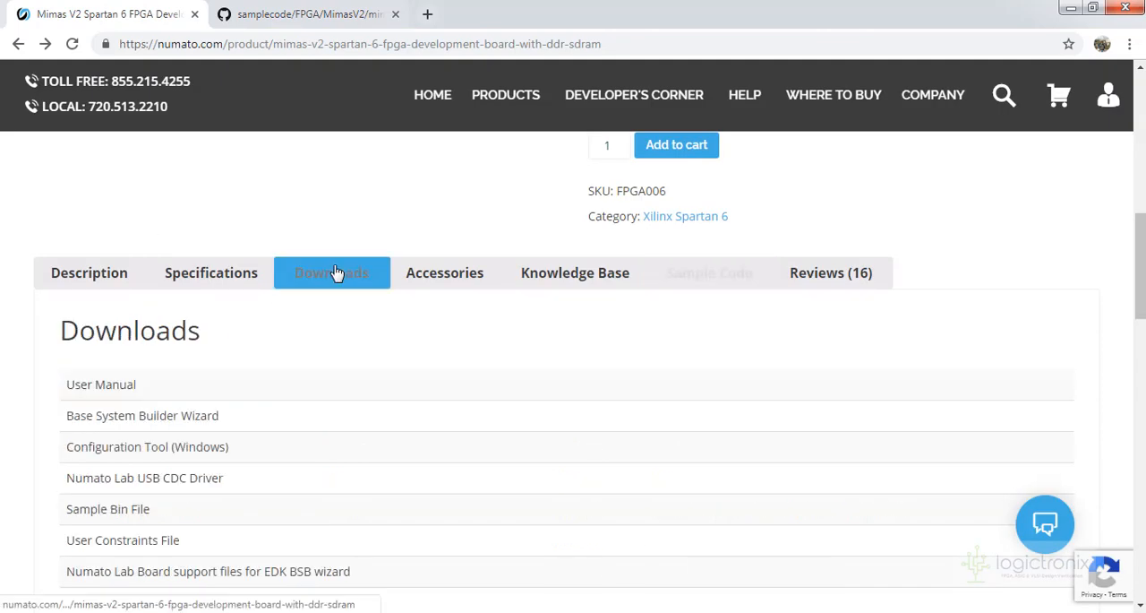
scroll(128, 317, down, 2)
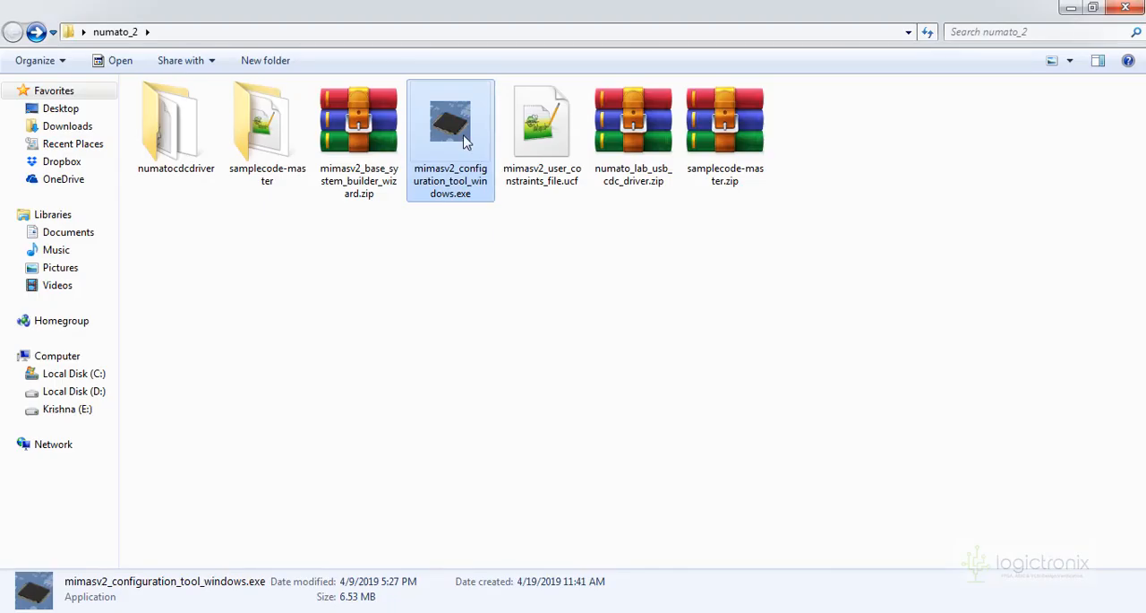
Run mimasv2_configuration_tool_windows.exe from numato_2, set the port to COM4 and start choosing the configuration file
double_click(465, 142)
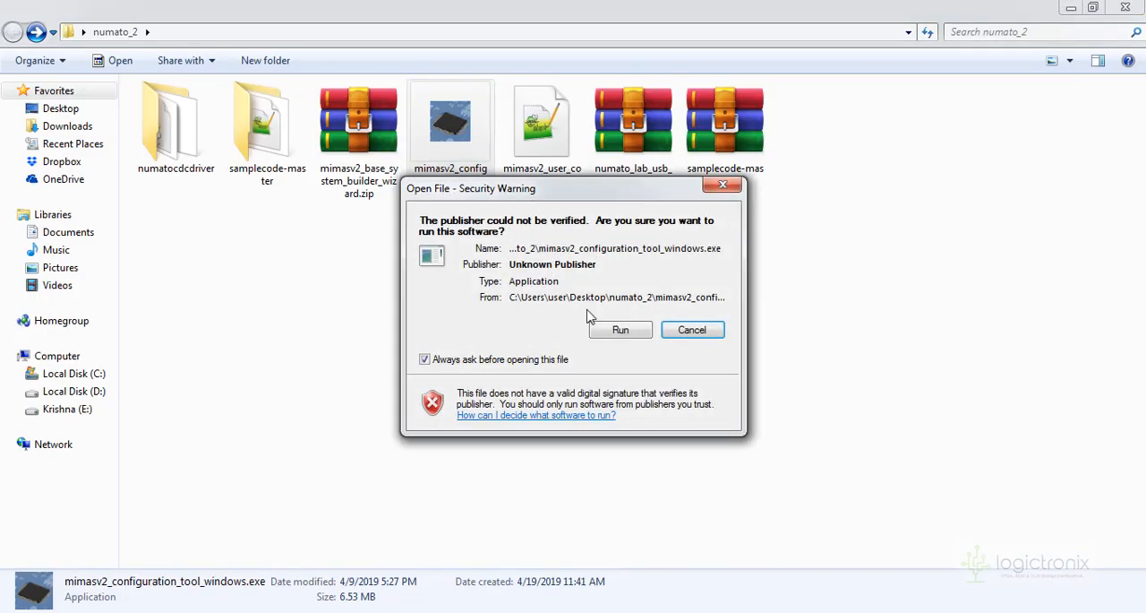
click(621, 331)
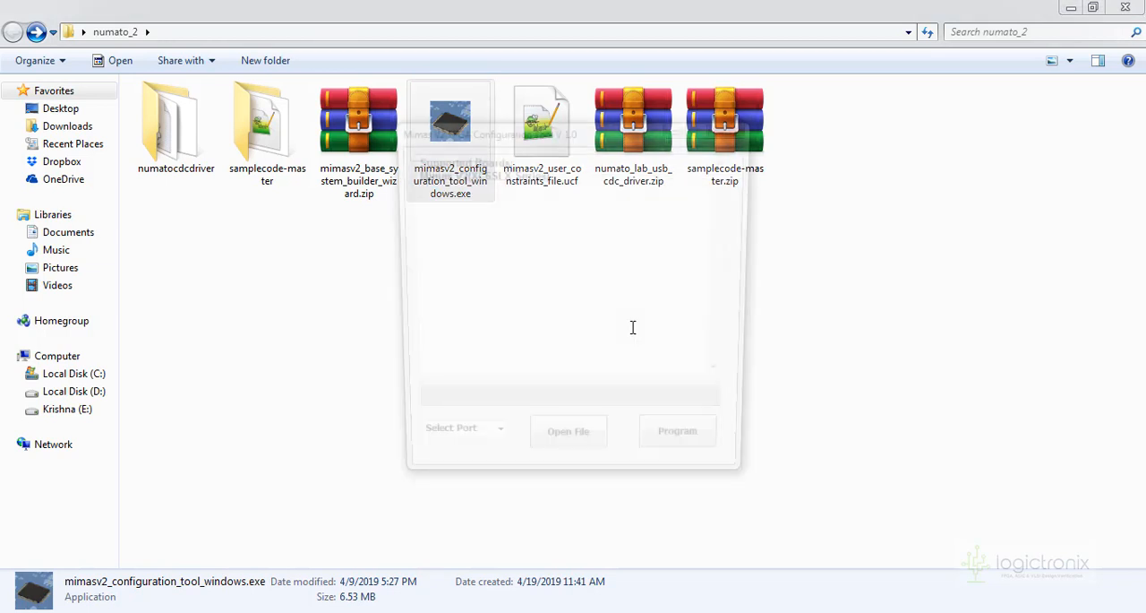
click(494, 448)
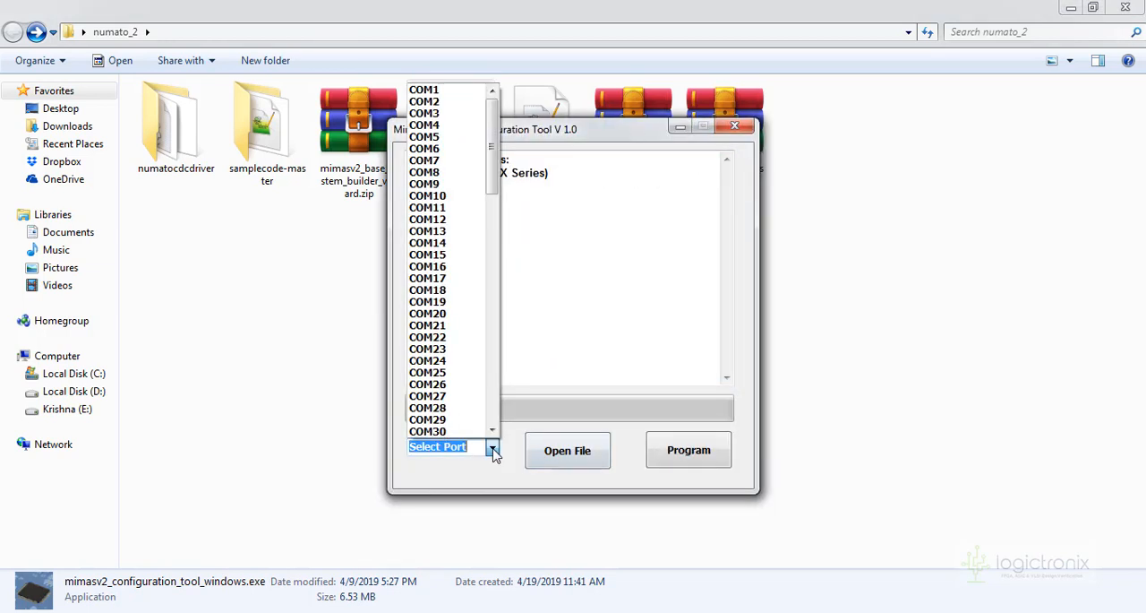
click(443, 142)
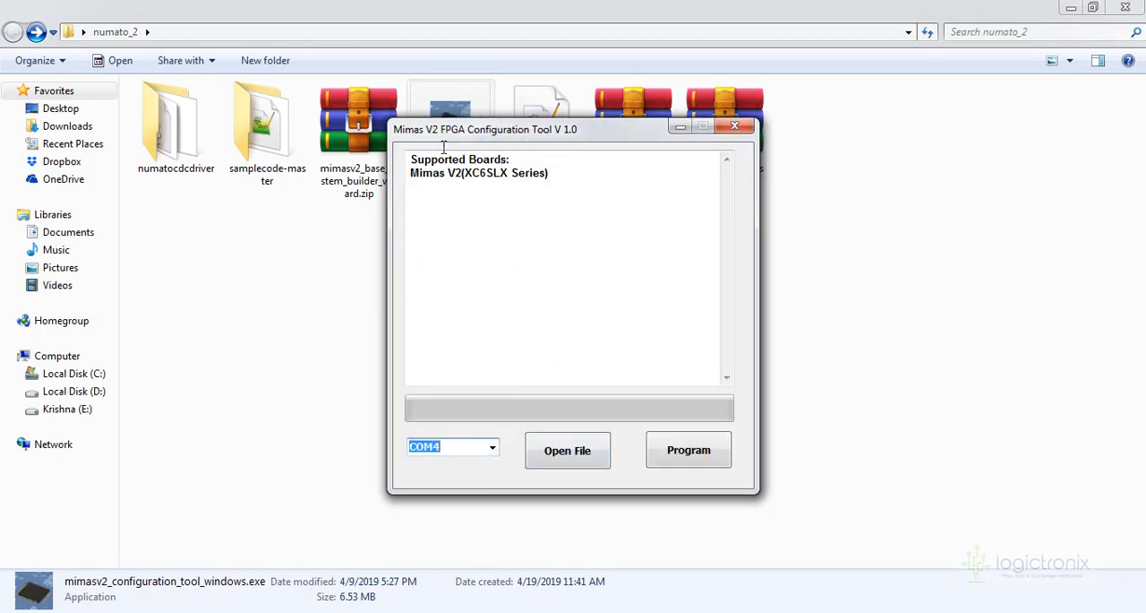
click(596, 453)
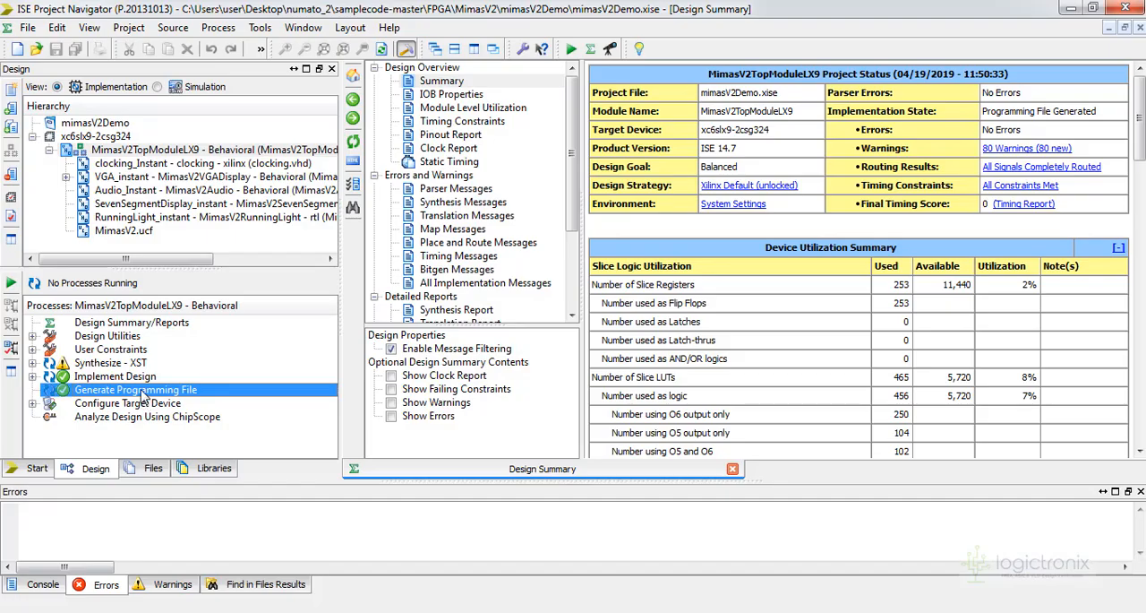
Switch to ISE, rerun Generate Programming File for MimasV2TopModuleLX9, and read the bit stream generation instructions in the Mimas V2 documentation
right_click(141, 396)
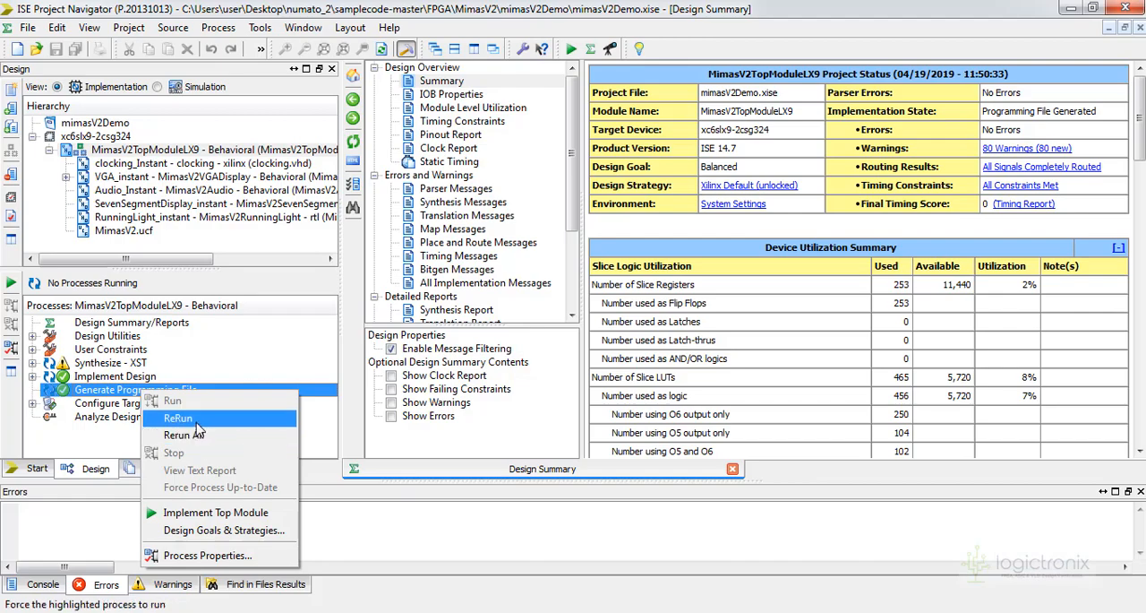
click(178, 418)
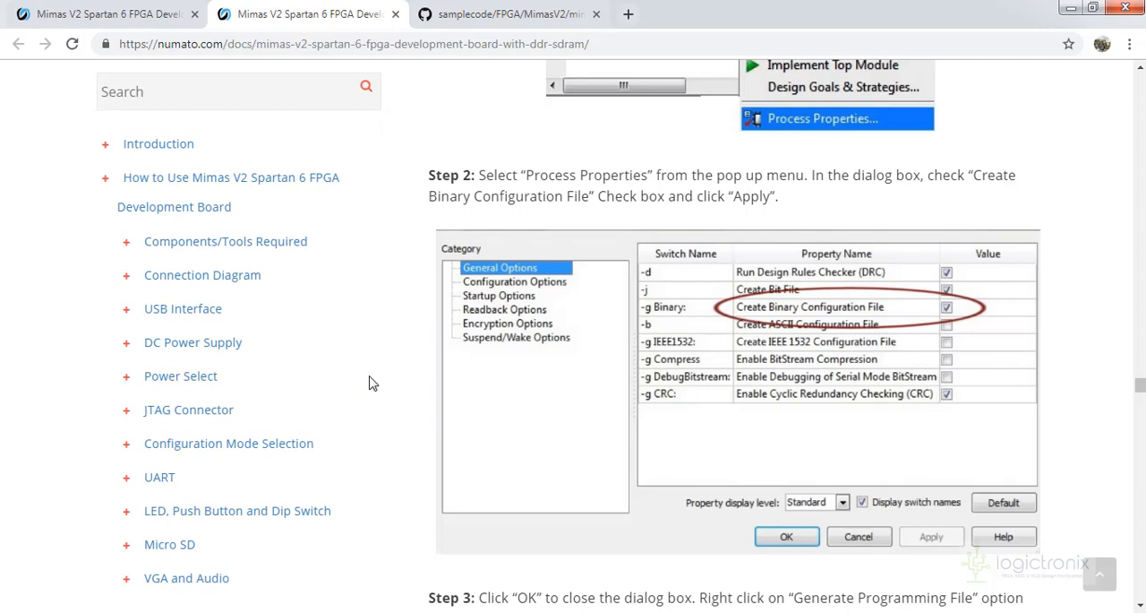
scroll(373, 384, up, 5)
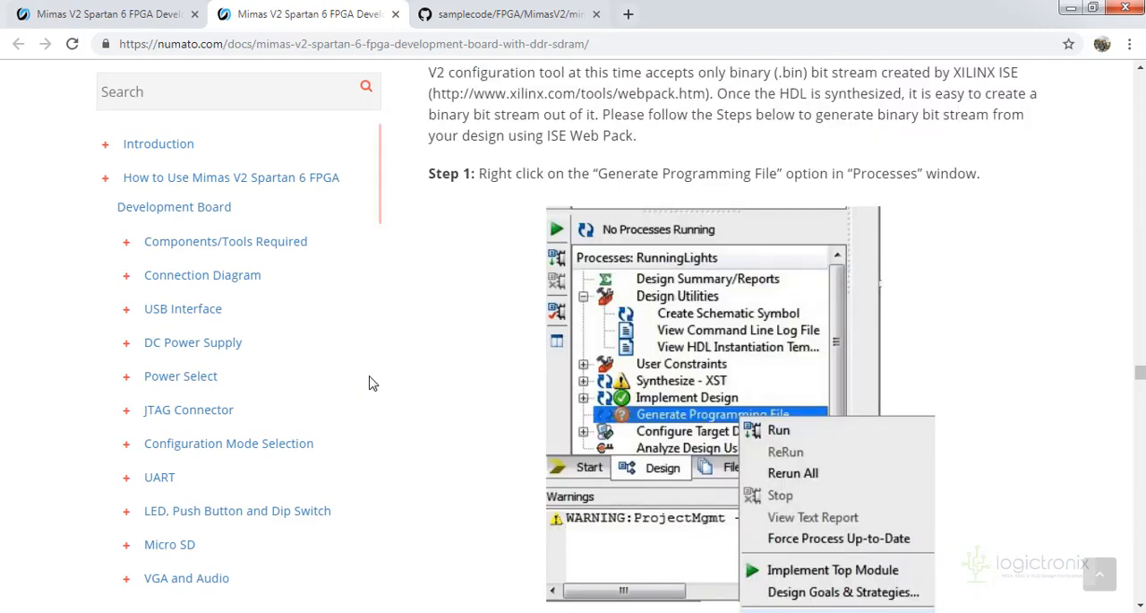
scroll(373, 383, up, 4)
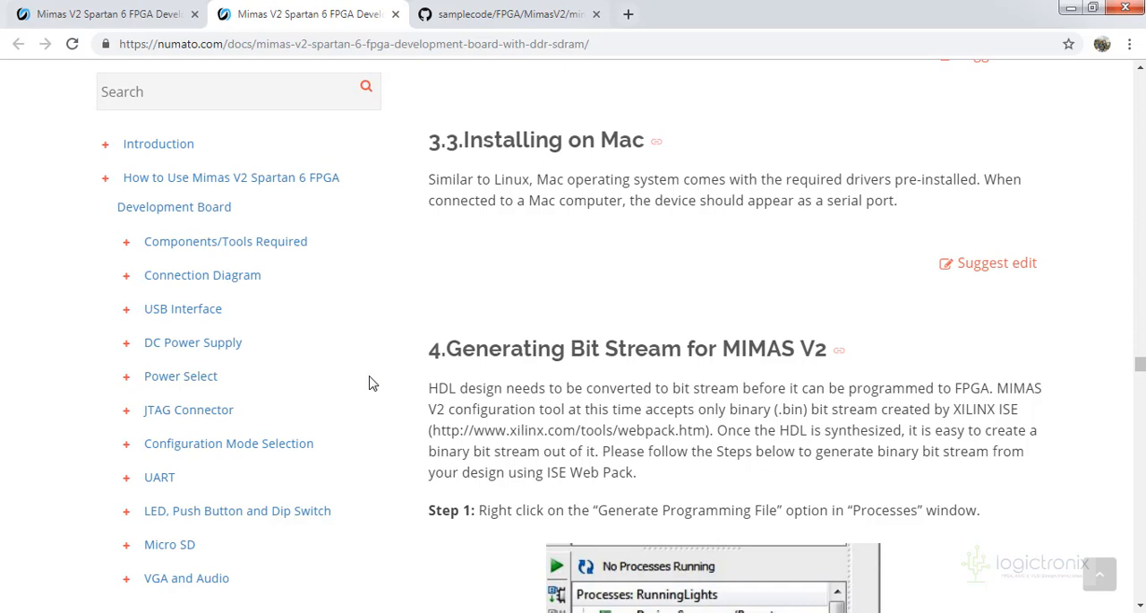
scroll(372, 383, down, 1)
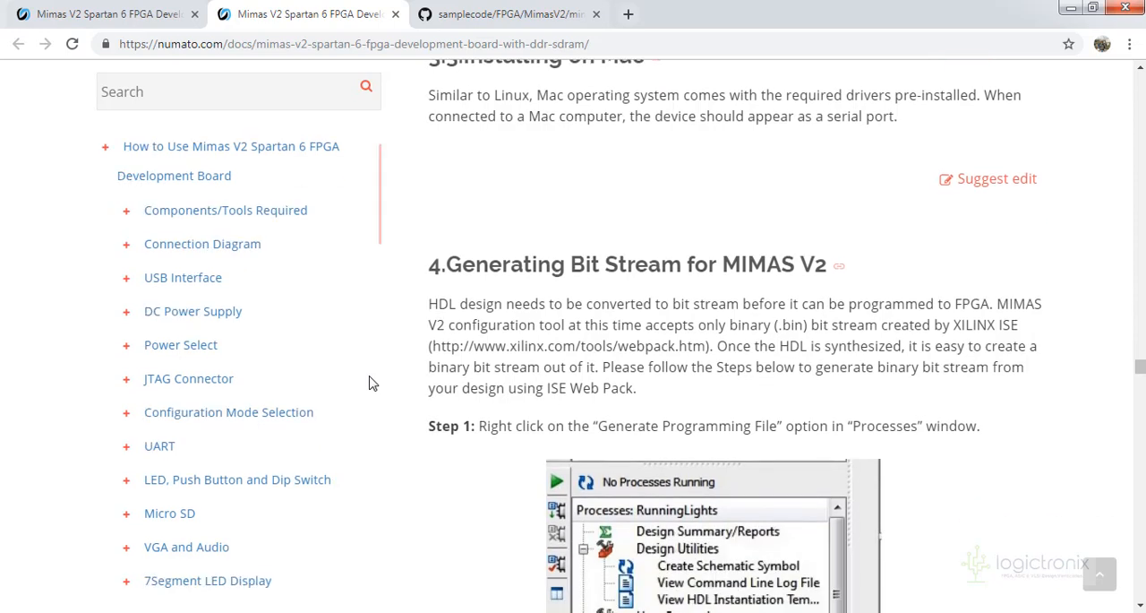
scroll(373, 382, down, 3)
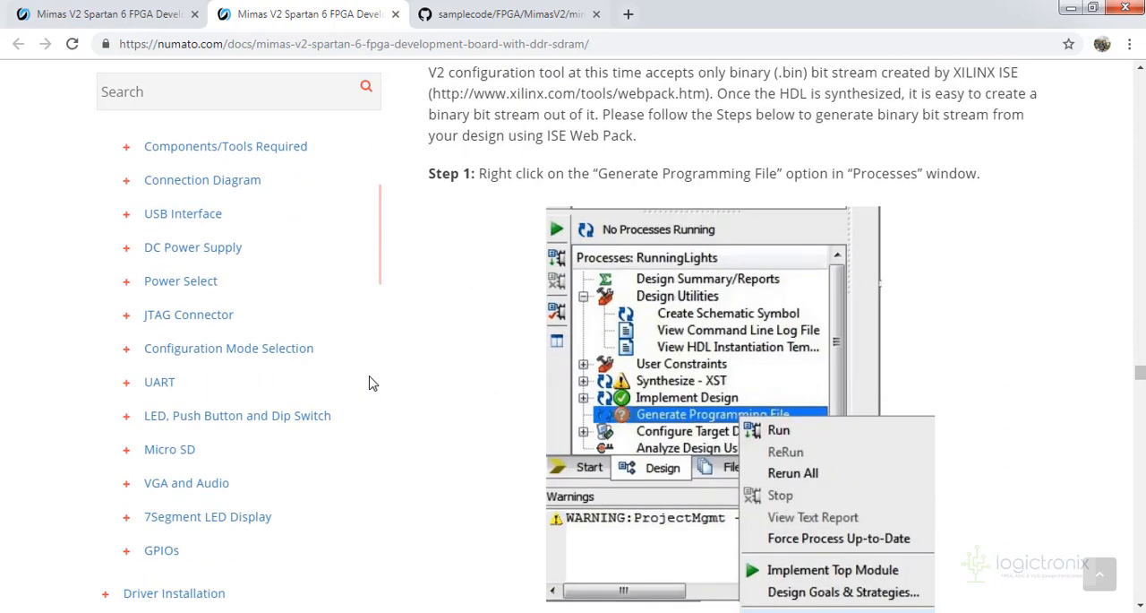
scroll(373, 382, down, 3)
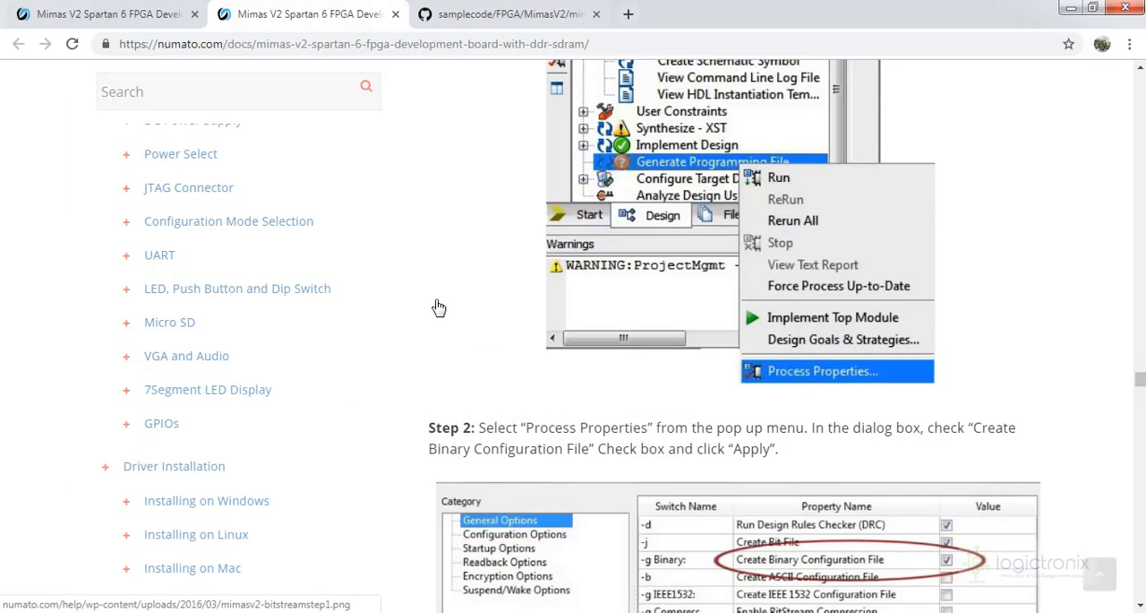
scroll(436, 307, down, 3)
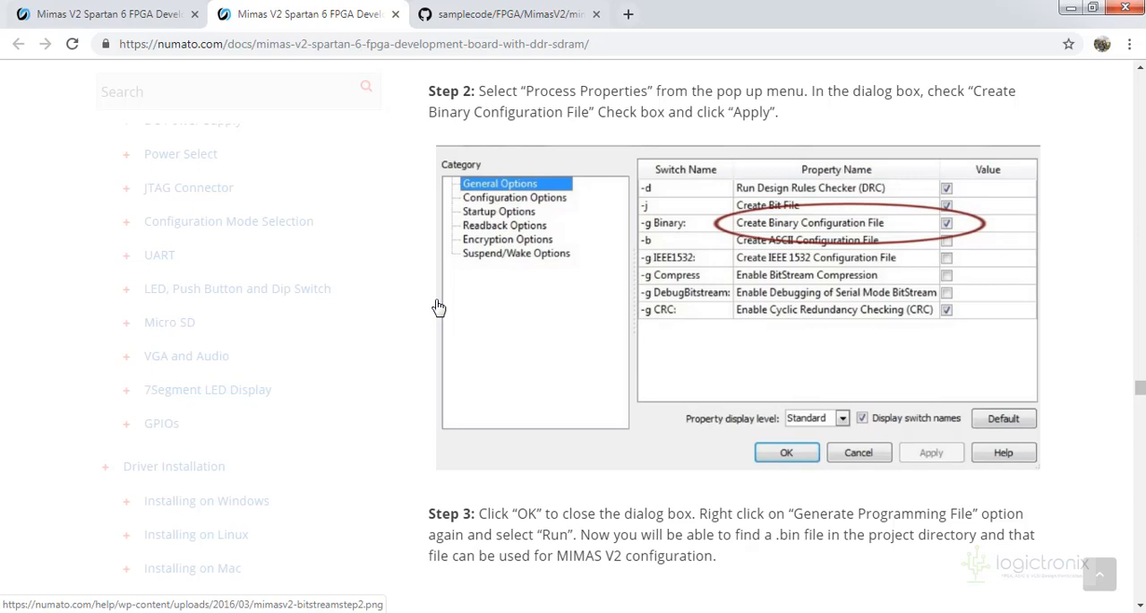
In the Mimas V2 configuration tool, load mimasv2topmodulelx9.bin from samplecode-master\FPGA\MimasV2\mimasV2Demo and program the board
key(alt+Tab)
click(576, 440)
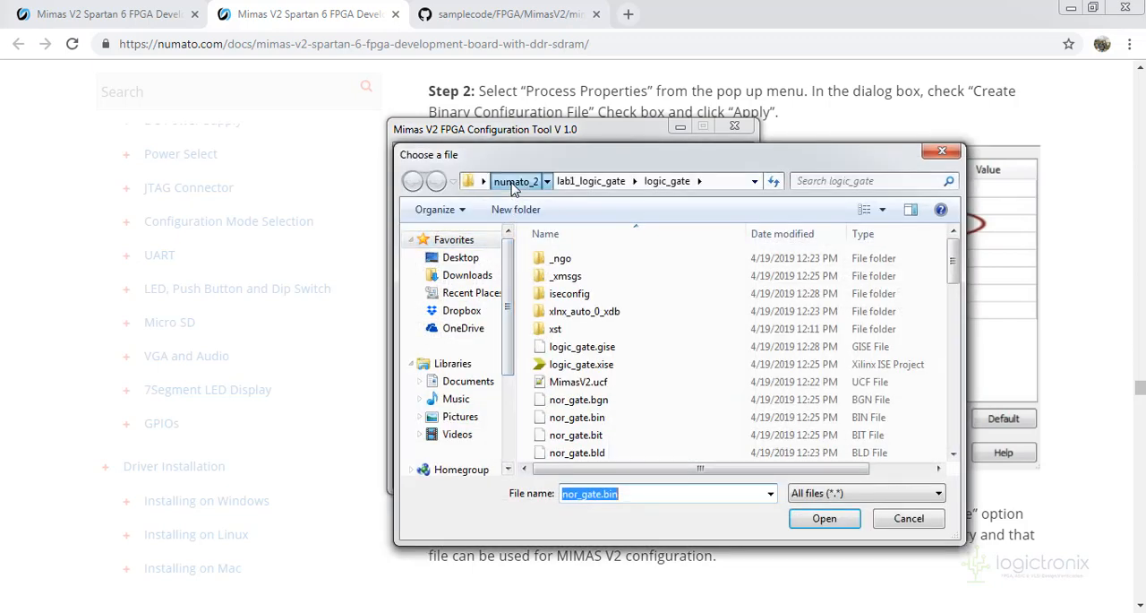
click(515, 180)
double_click(584, 295)
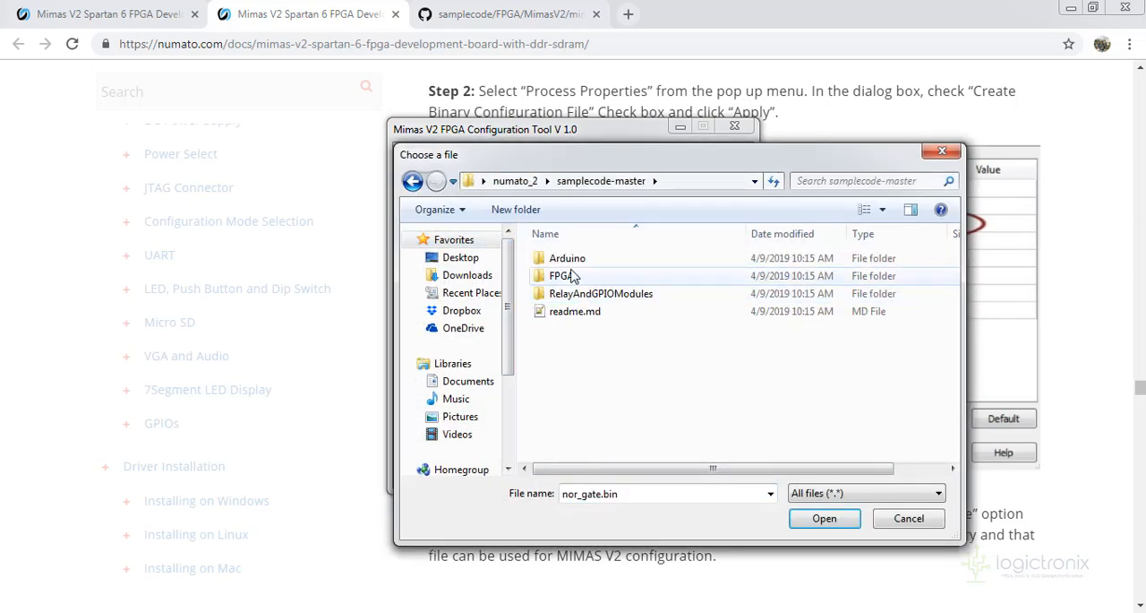
double_click(572, 275)
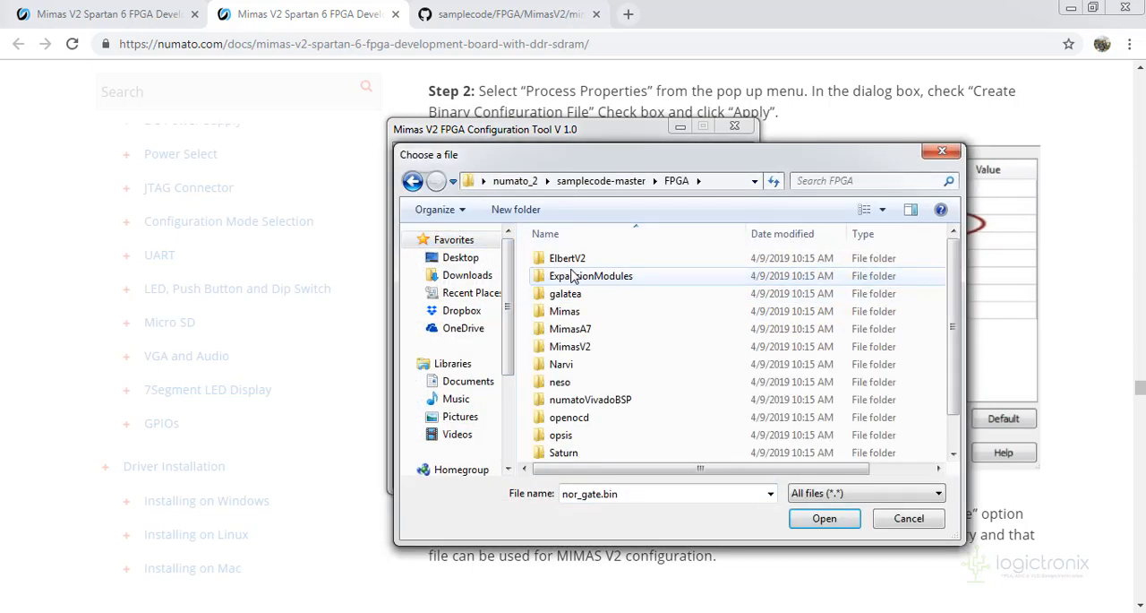
double_click(570, 347)
double_click(576, 259)
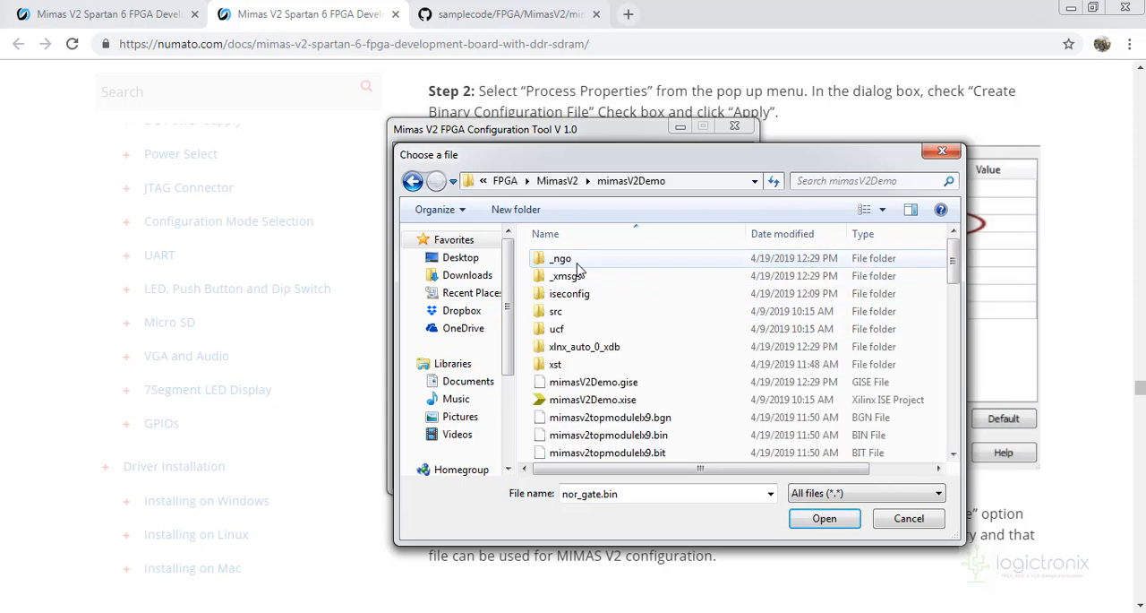
click(670, 436)
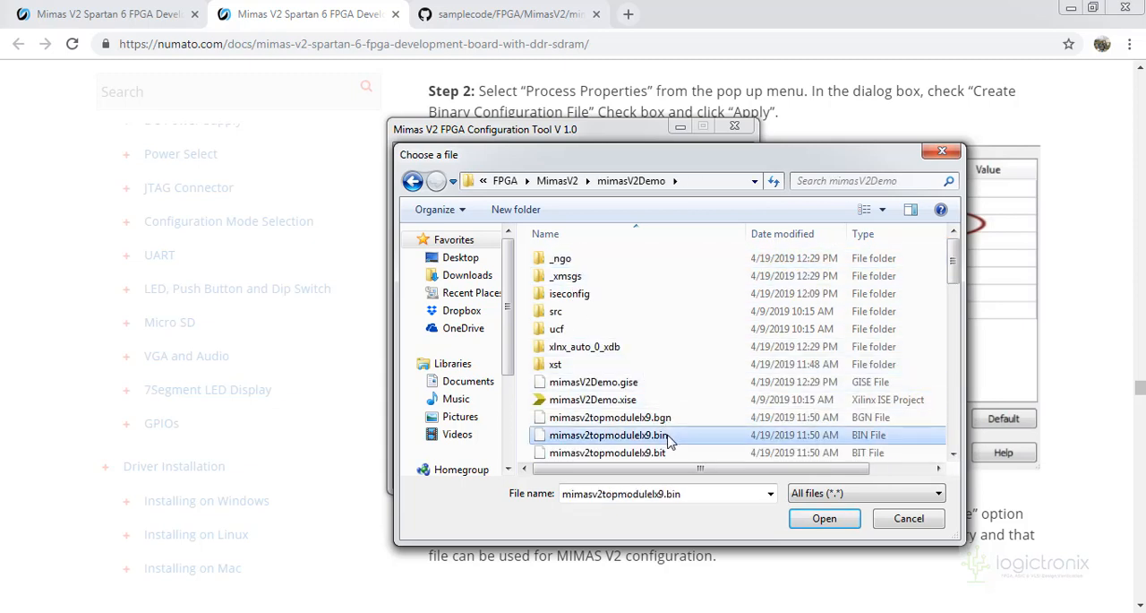
scroll(679, 443, down, 2)
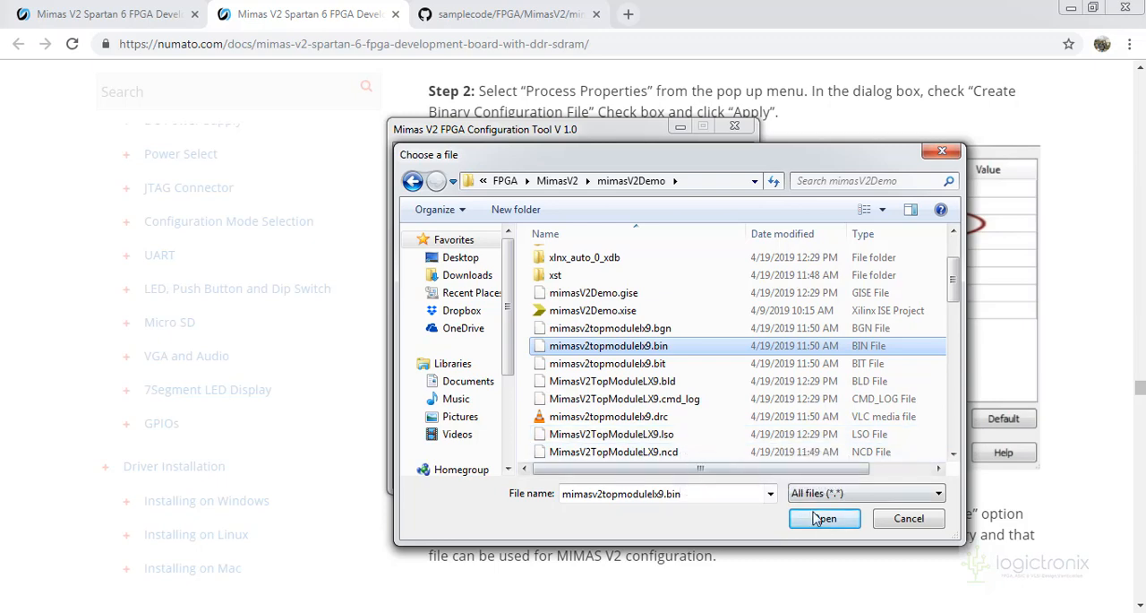
click(824, 518)
click(676, 466)
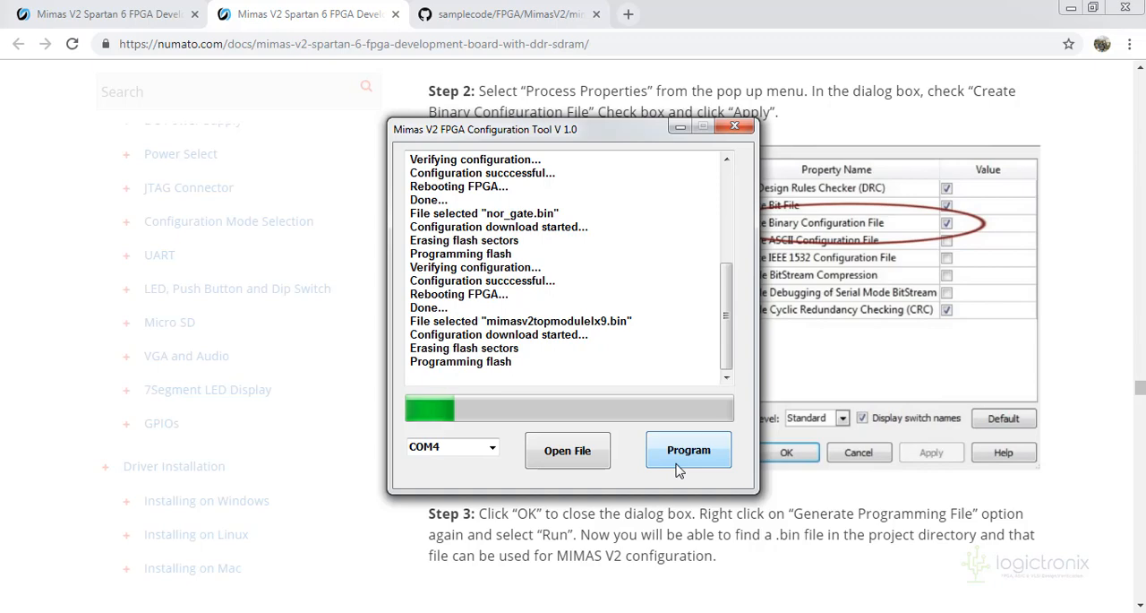
Read the Powering Up MIMAS V2 and Configuring MIMAS V2 sections of the documentation during programming
click(359, 611)
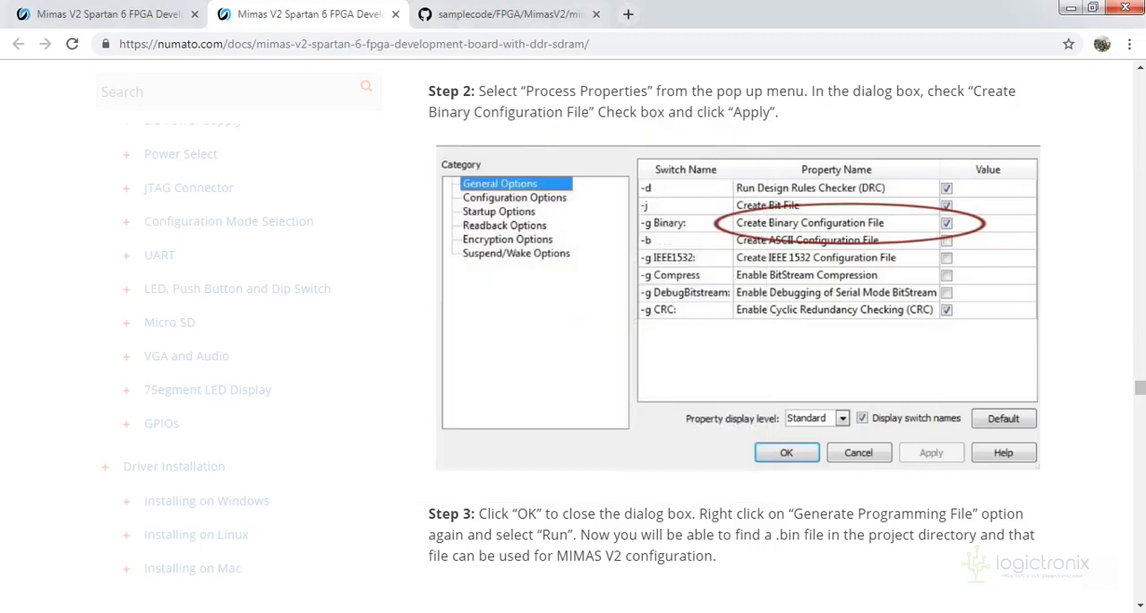
scroll(486, 547, down, 2)
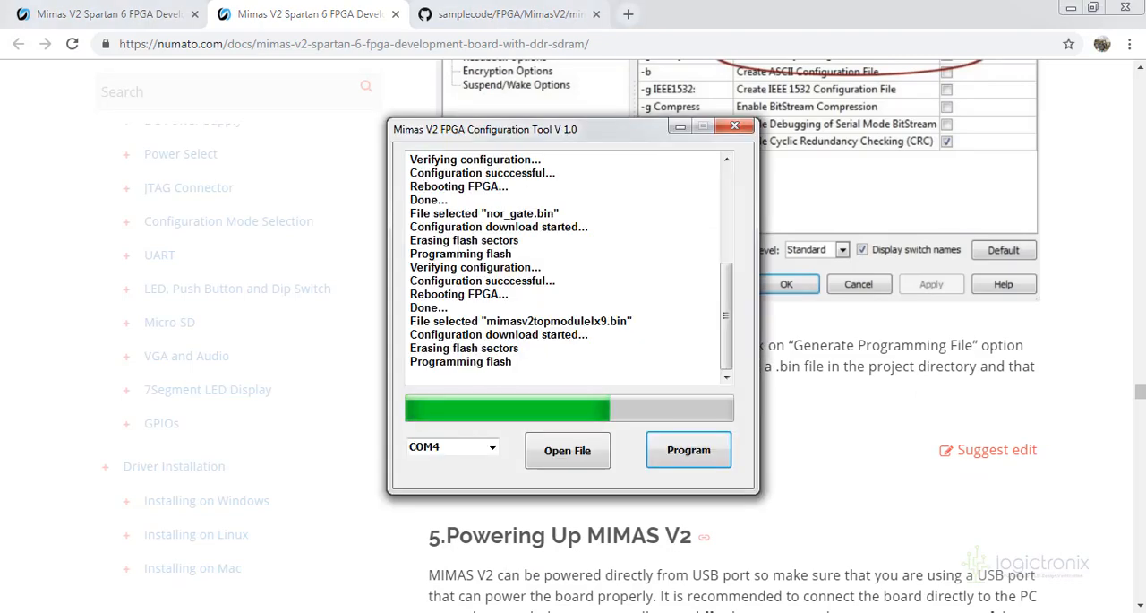
scroll(538, 461, down, 4)
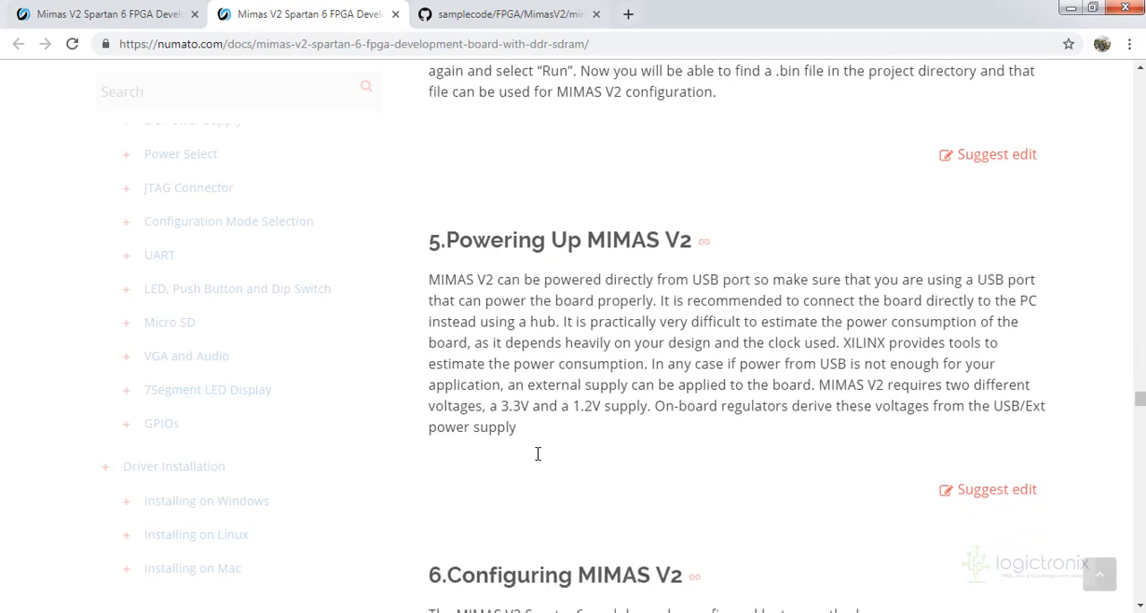
scroll(540, 459, down, 3)
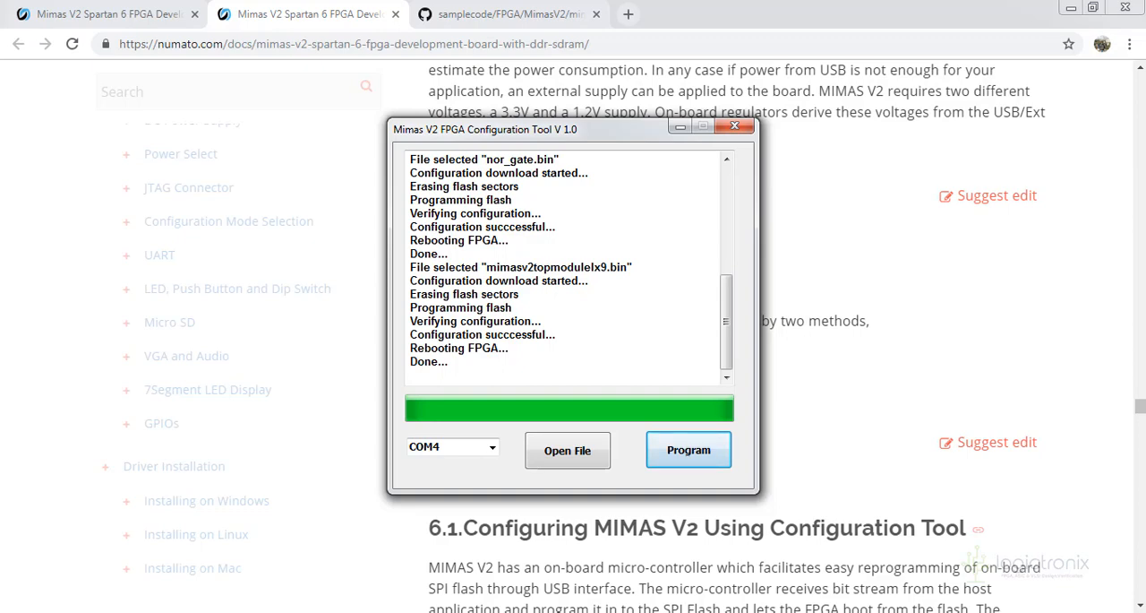
Minimize the configuration tool and view the mimasV2Demo folder of the numato samplecode repository on GitHub
click(681, 128)
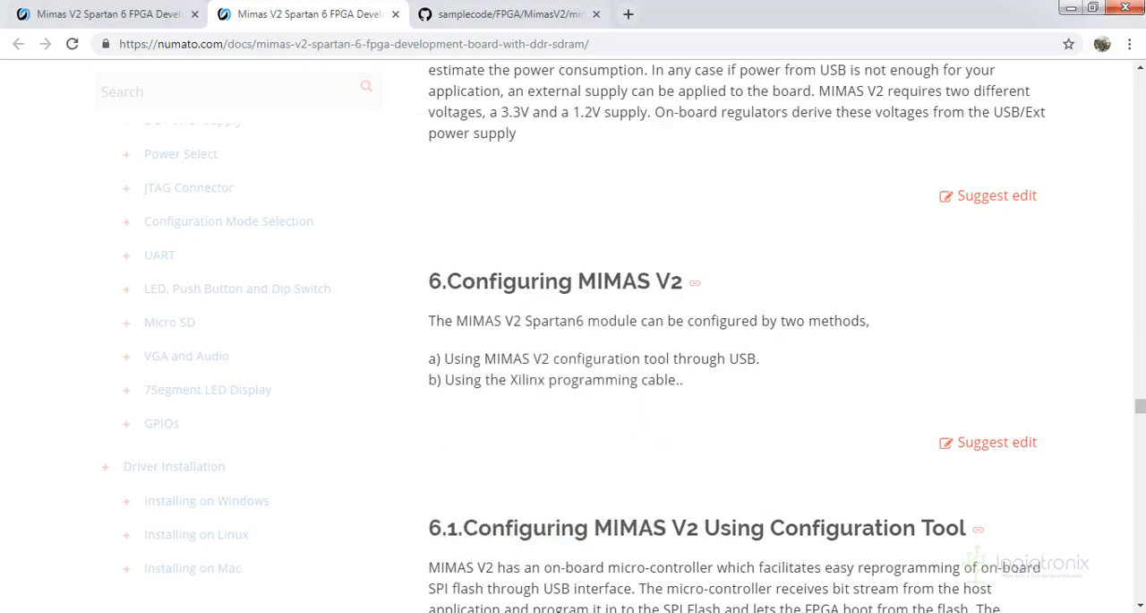
click(528, 13)
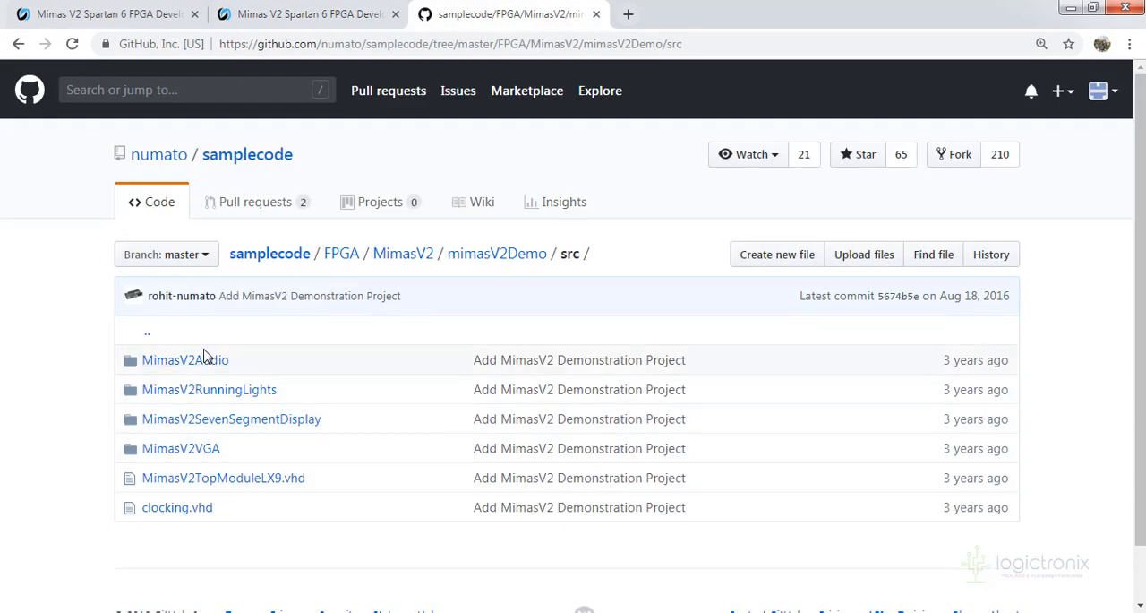
click(491, 257)
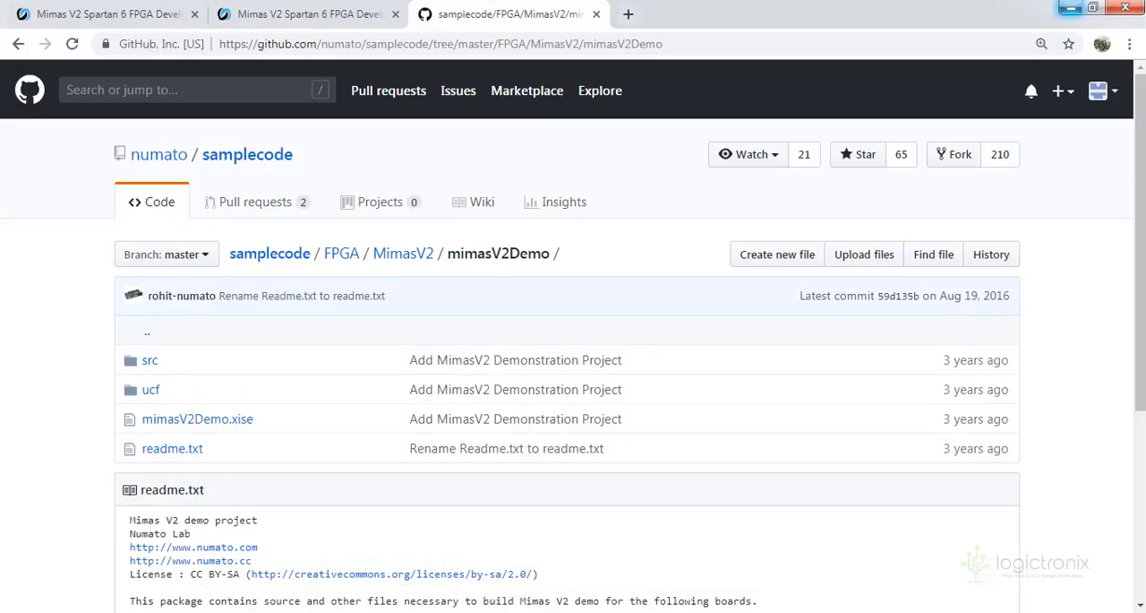
Switch to the numato_2 folder, browse to samplecode-master\FPGA\MimasV2\mimasV2Demo and select mimasv2topmodulelx9.bin
mouse_move(206, 611)
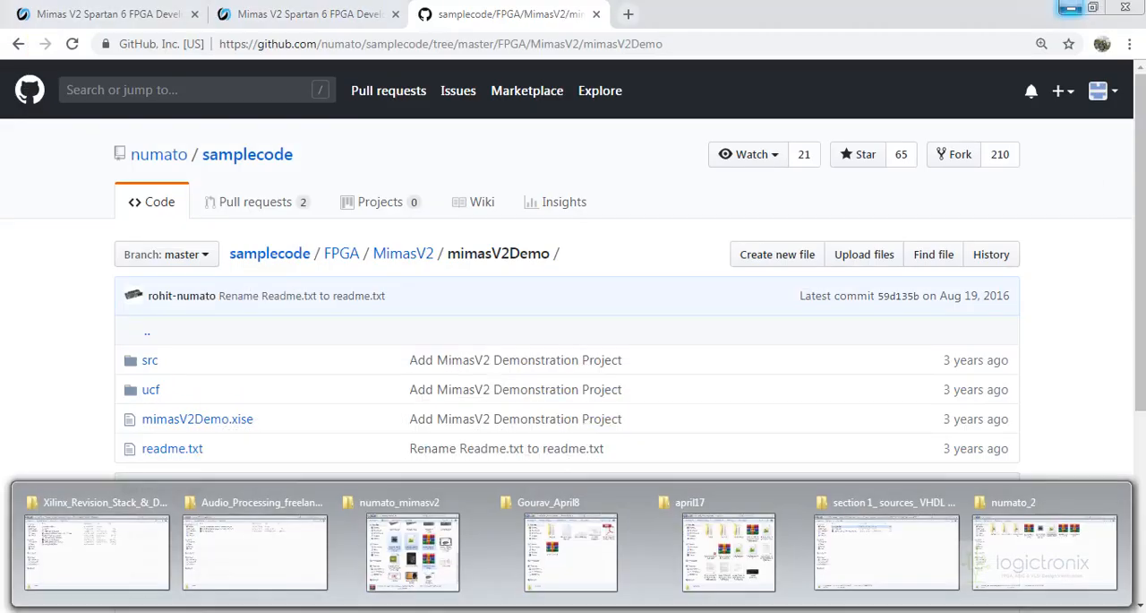
click(1066, 528)
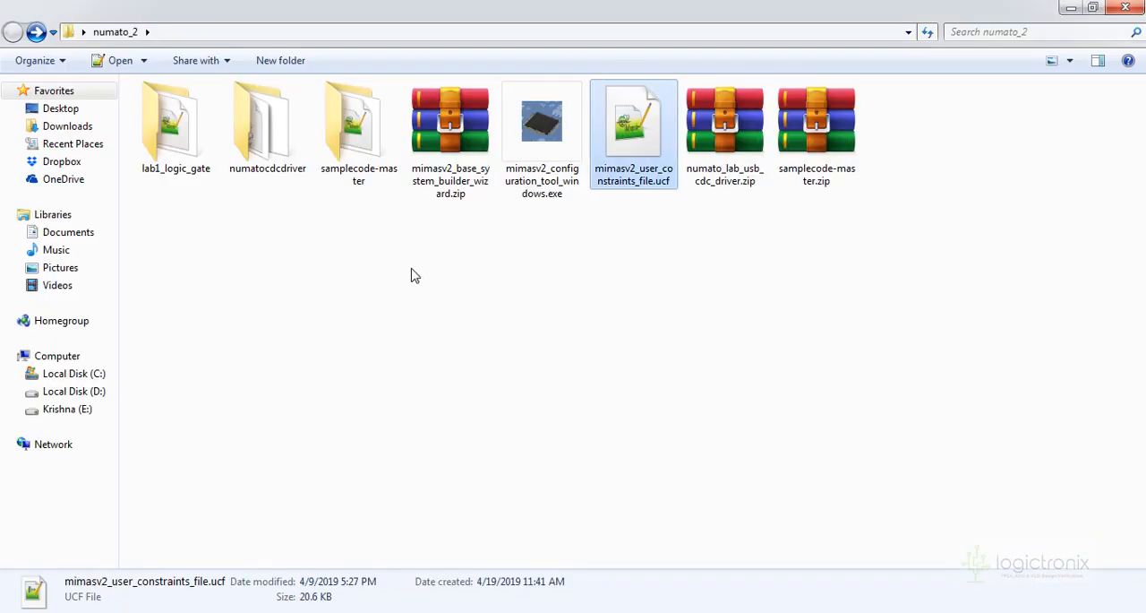
double_click(363, 125)
double_click(314, 125)
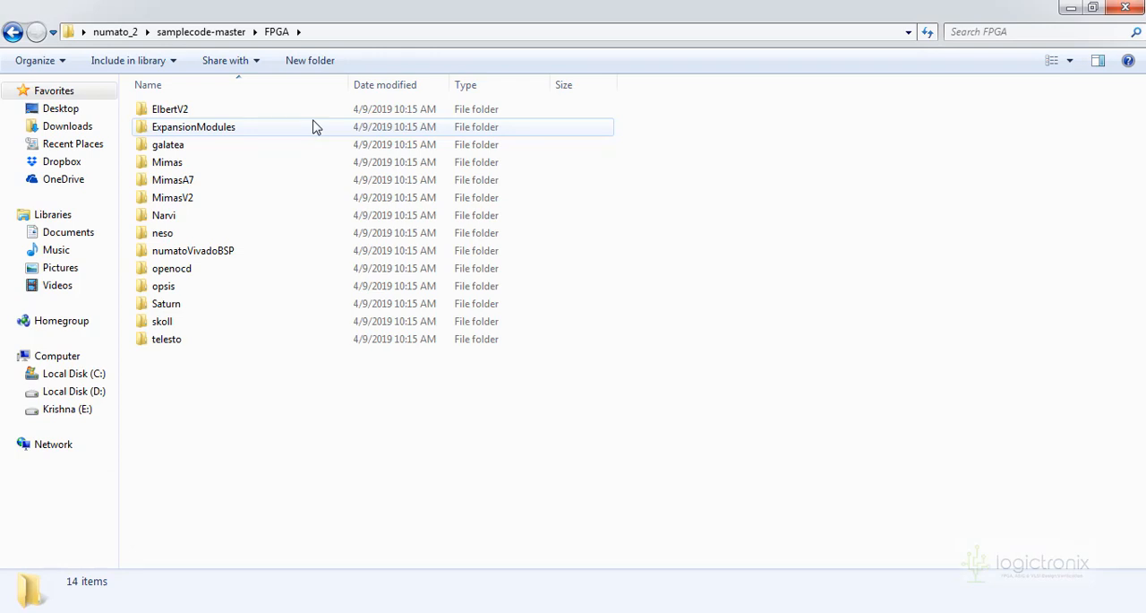
double_click(279, 198)
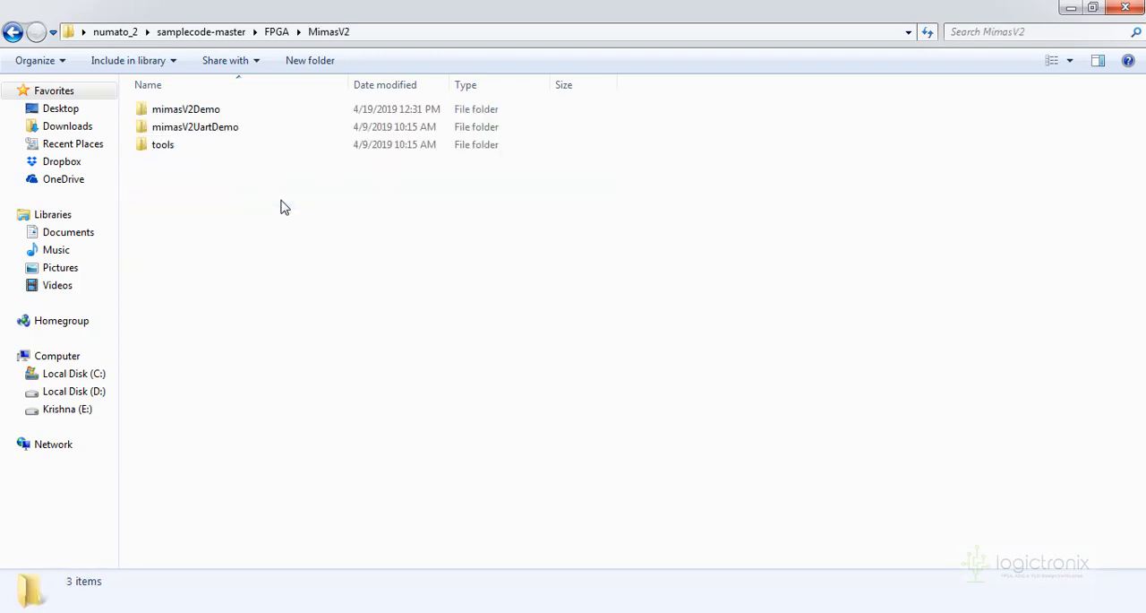
double_click(277, 113)
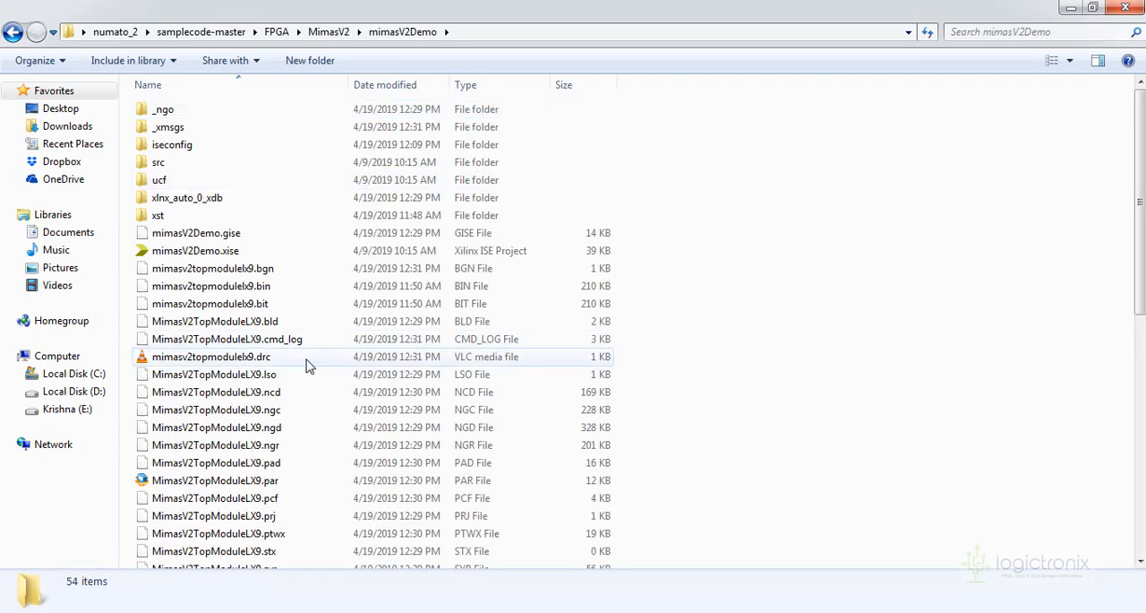
click(317, 287)
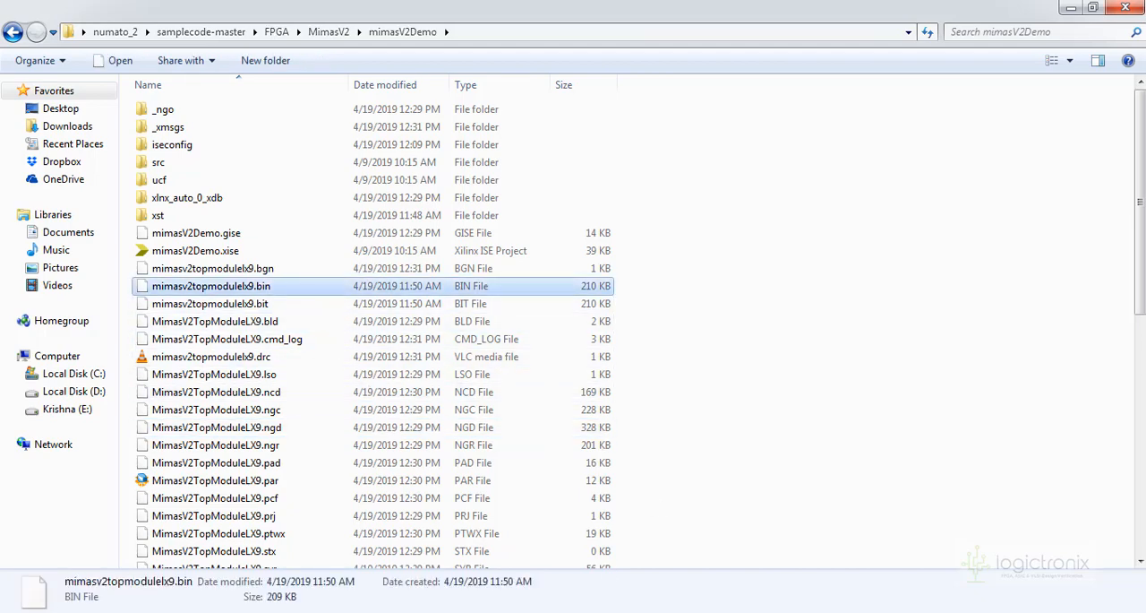